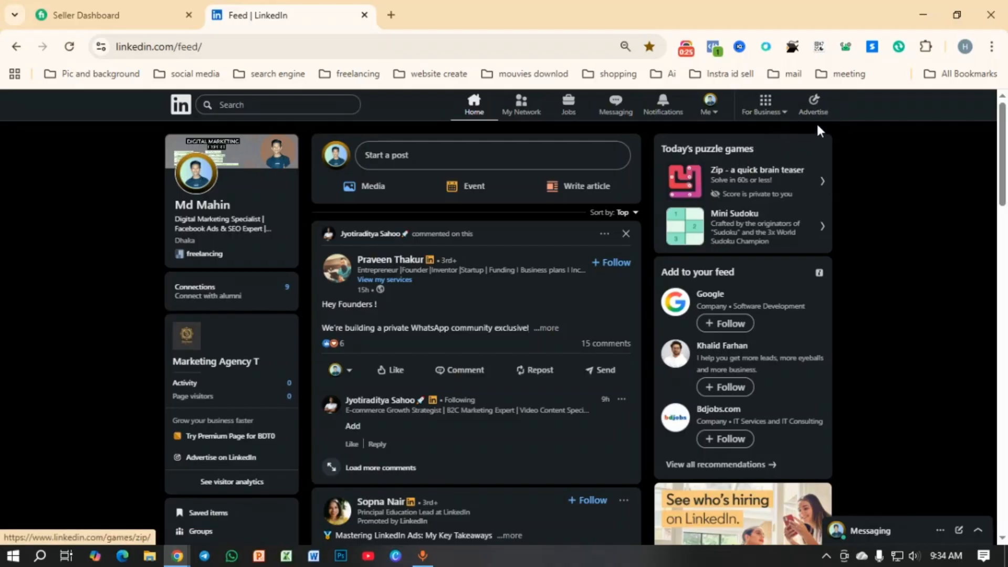
# Go to the advertising area, open the ad account named MY ad account and start creating a new campaign
pyautogui.click(816, 107)
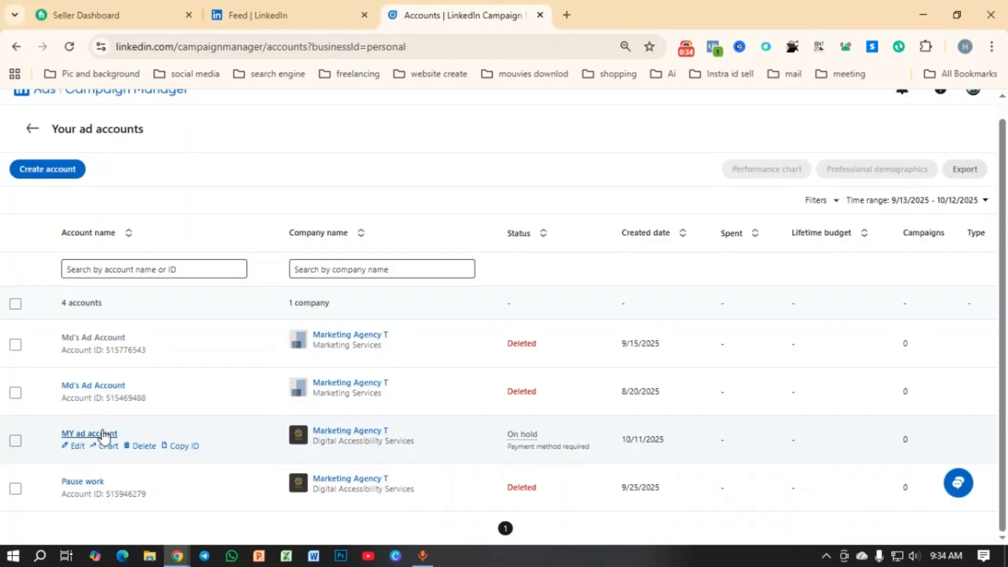
pyautogui.click(100, 434)
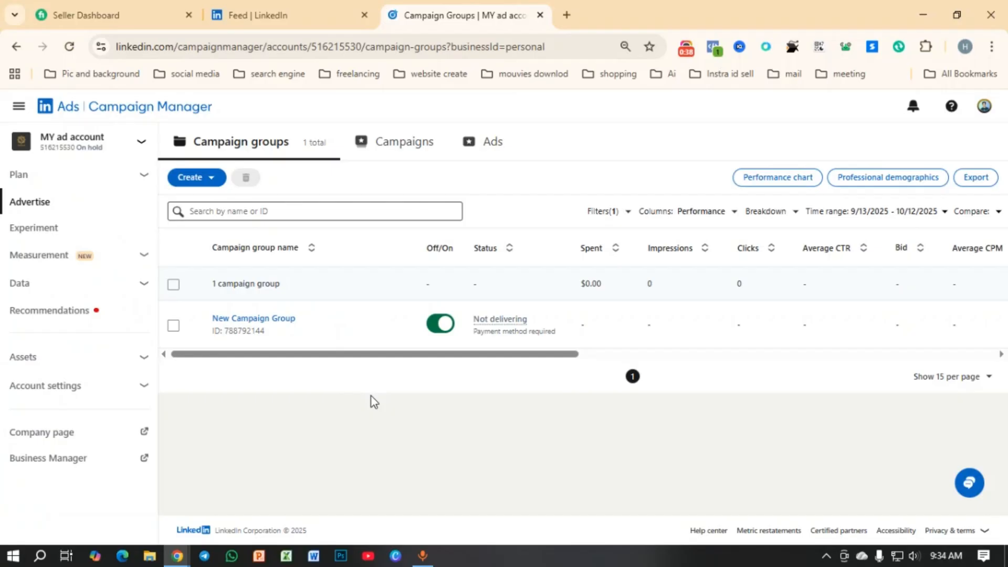
pyautogui.click(199, 177)
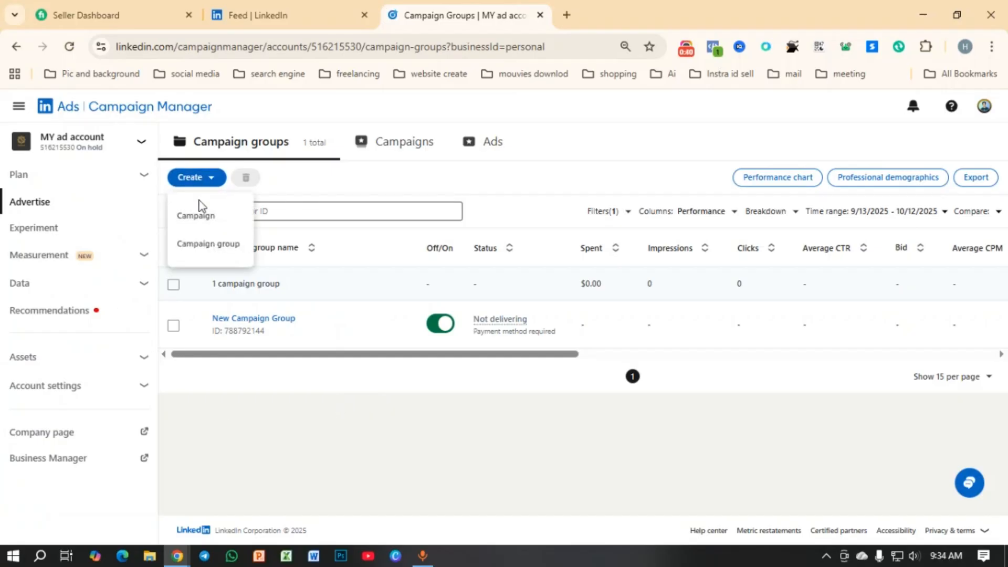
pyautogui.click(208, 218)
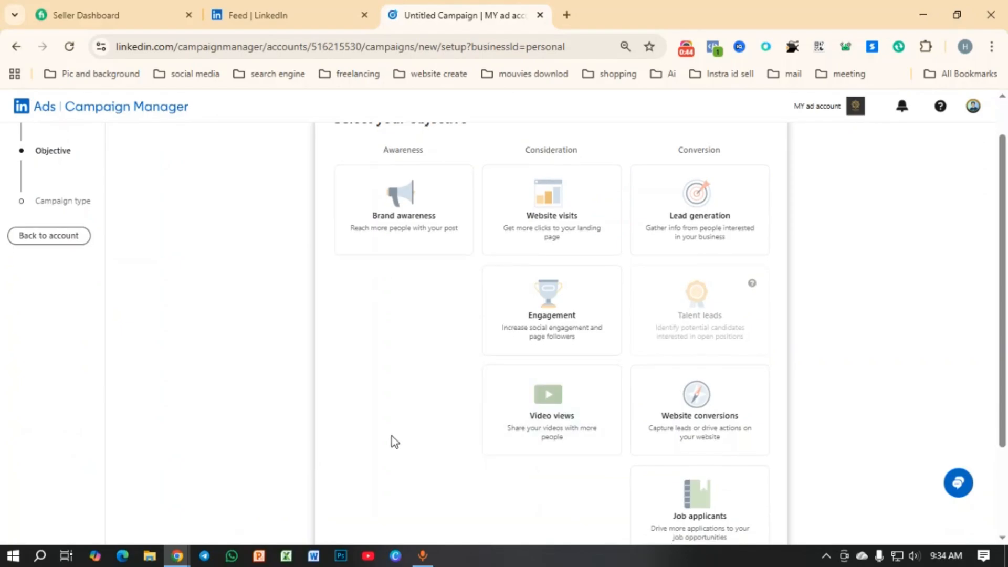
# Review the available campaign objectives, select Website conversions and continue to the campaign type
pyautogui.scroll(1, 412, 429)
pyautogui.scroll(-4, 471, 342)
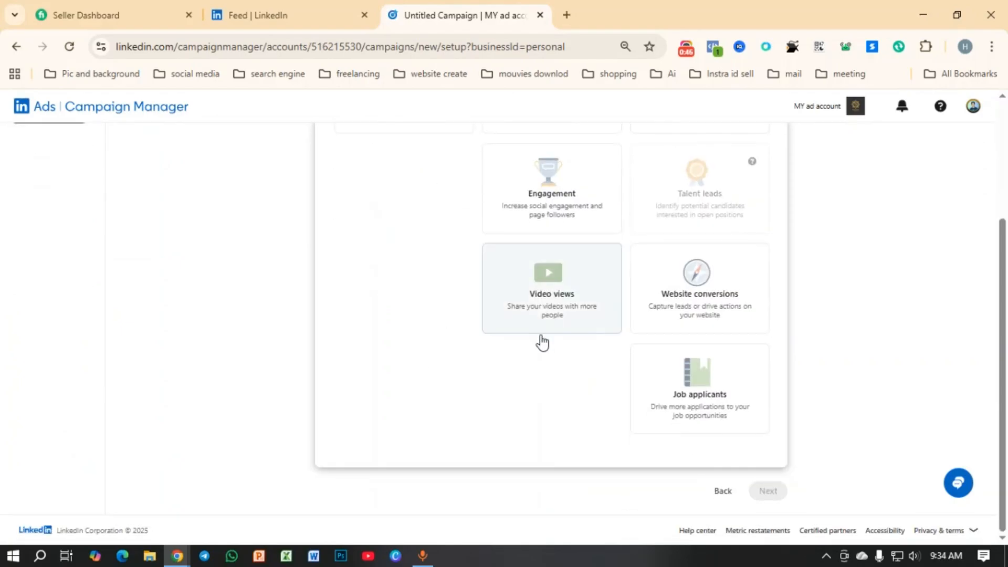
pyautogui.scroll(4, 465, 358)
pyautogui.scroll(-3, 691, 415)
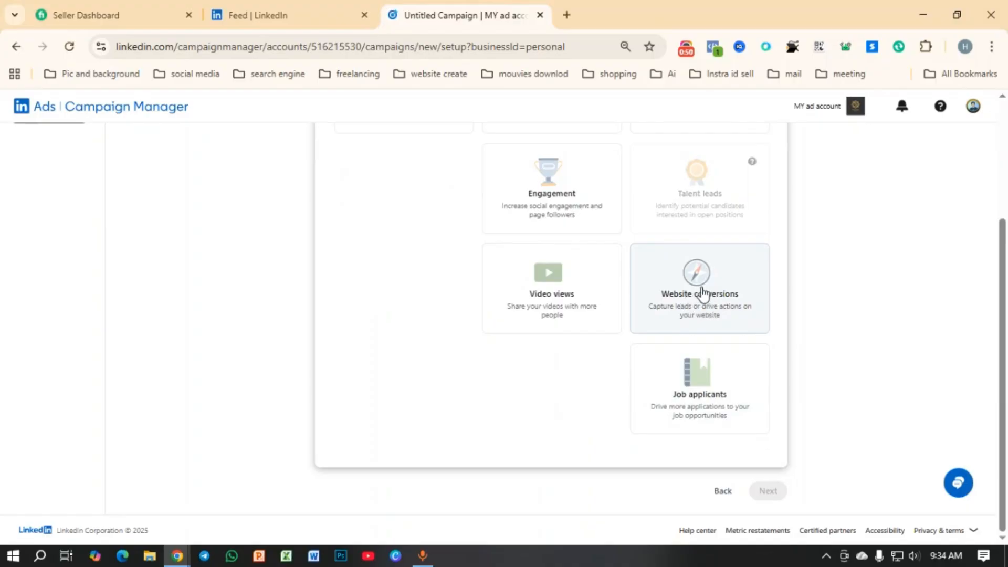
pyautogui.scroll(3, 697, 270)
pyautogui.scroll(-3, 668, 387)
pyautogui.scroll(3, 678, 309)
pyautogui.scroll(-3, 683, 303)
pyautogui.click(682, 305)
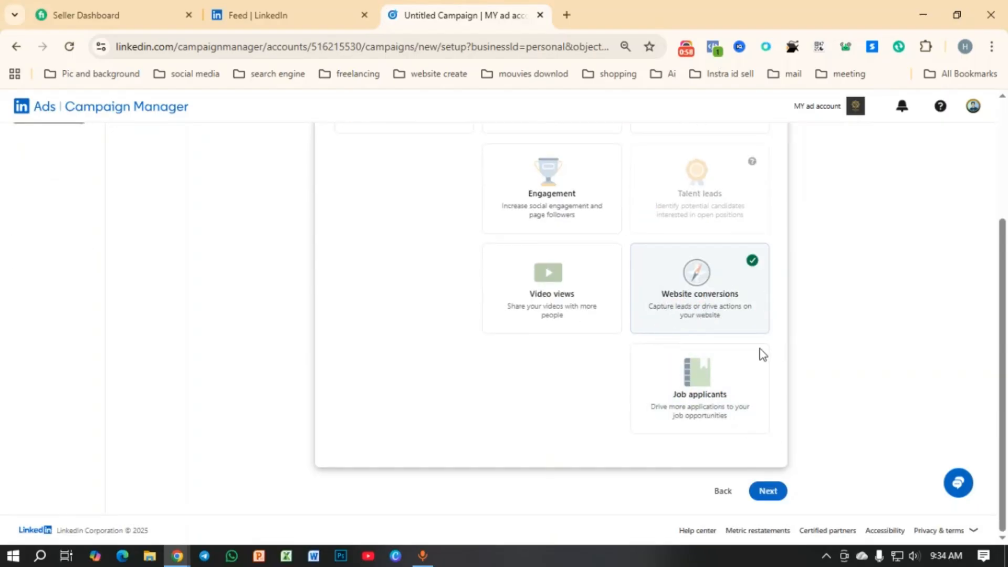
pyautogui.click(770, 490)
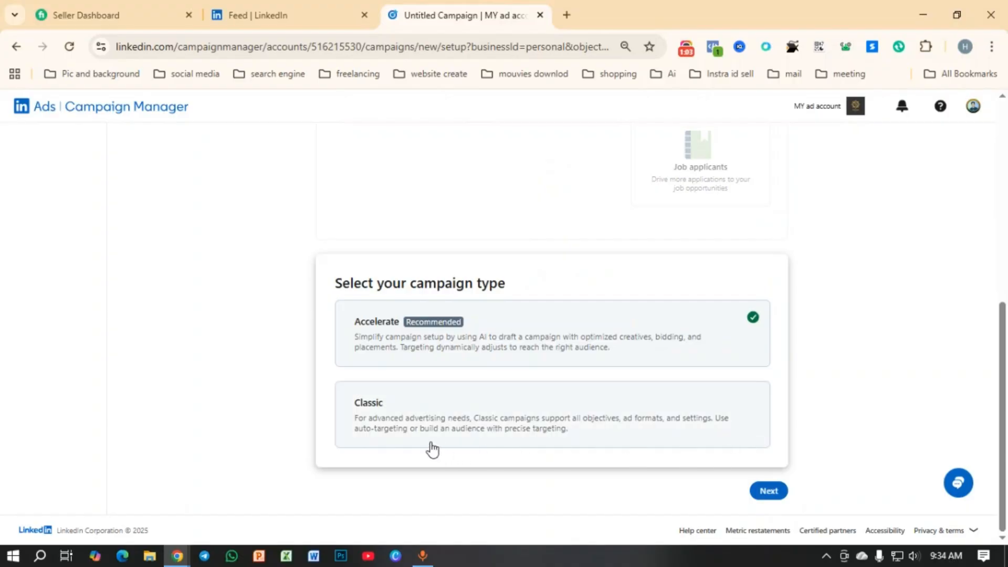
# Choose the Classic campaign type and add the campaign to the existing New Campaign Group
pyautogui.click(462, 416)
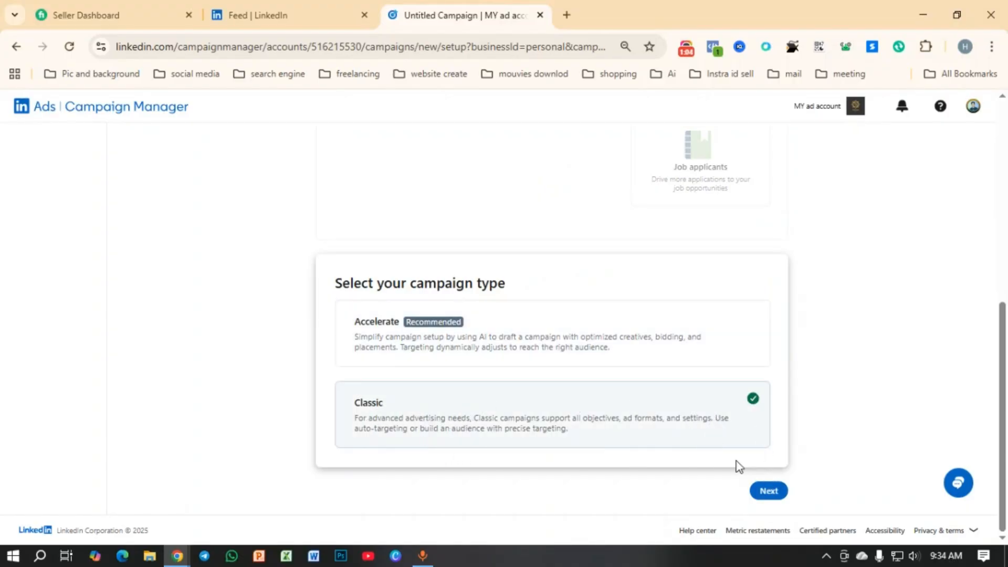
pyautogui.click(769, 490)
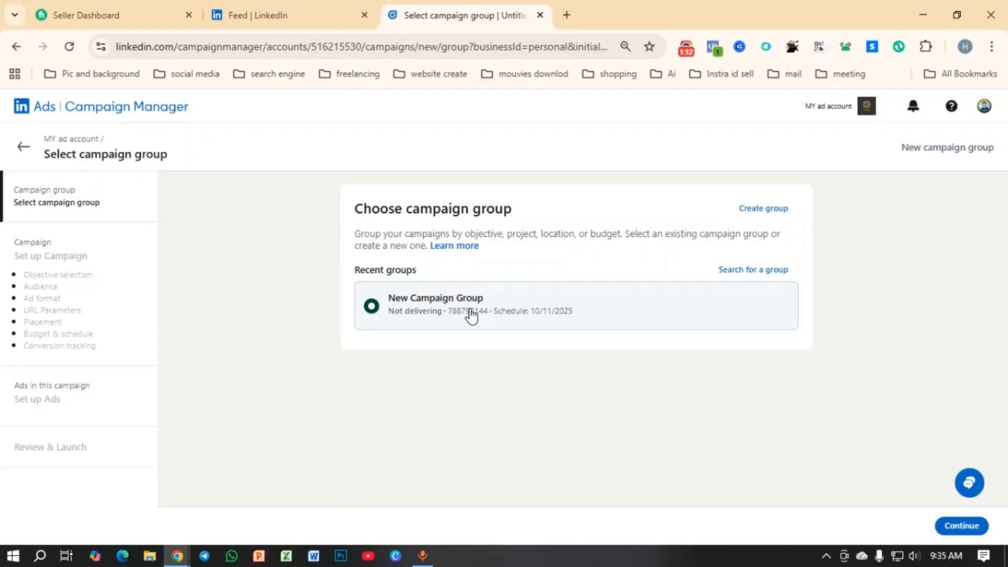
pyautogui.click(961, 526)
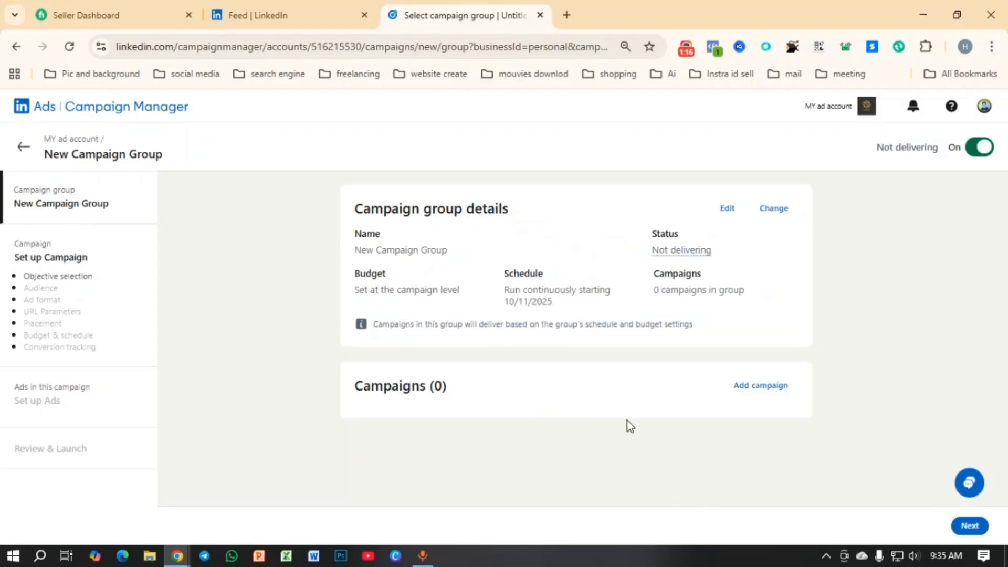
pyautogui.click(740, 387)
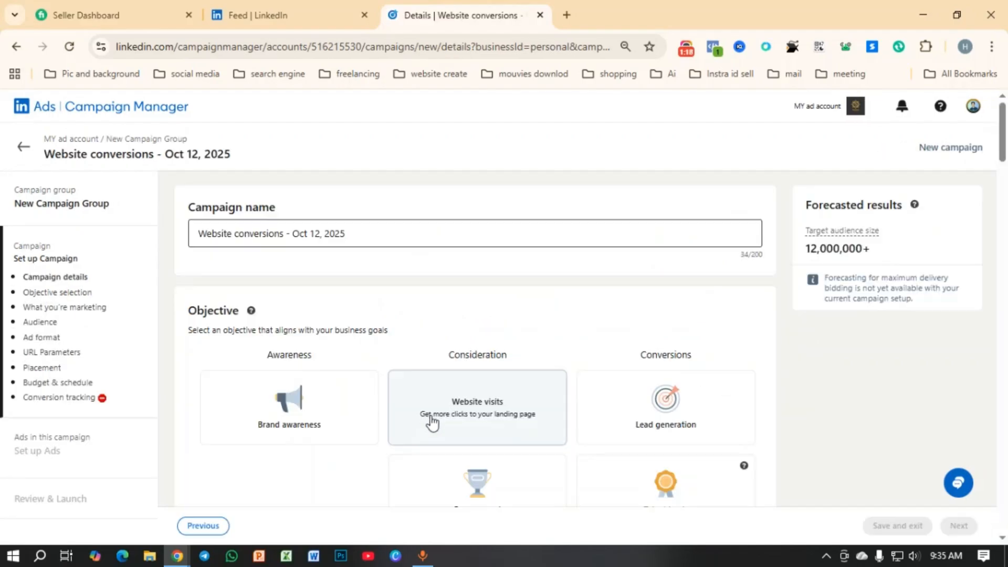
# Go to the campaign's audience section and dismiss the Auto-Targeting suggestion
pyautogui.click(431, 420)
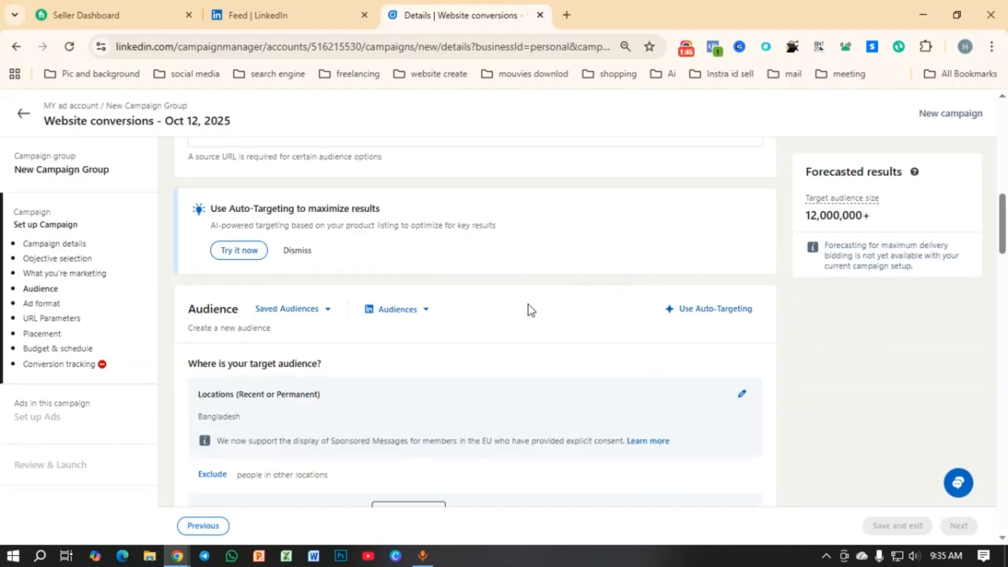
pyautogui.scroll(-3, 528, 310)
pyautogui.scroll(3, 376, 233)
pyautogui.click(304, 255)
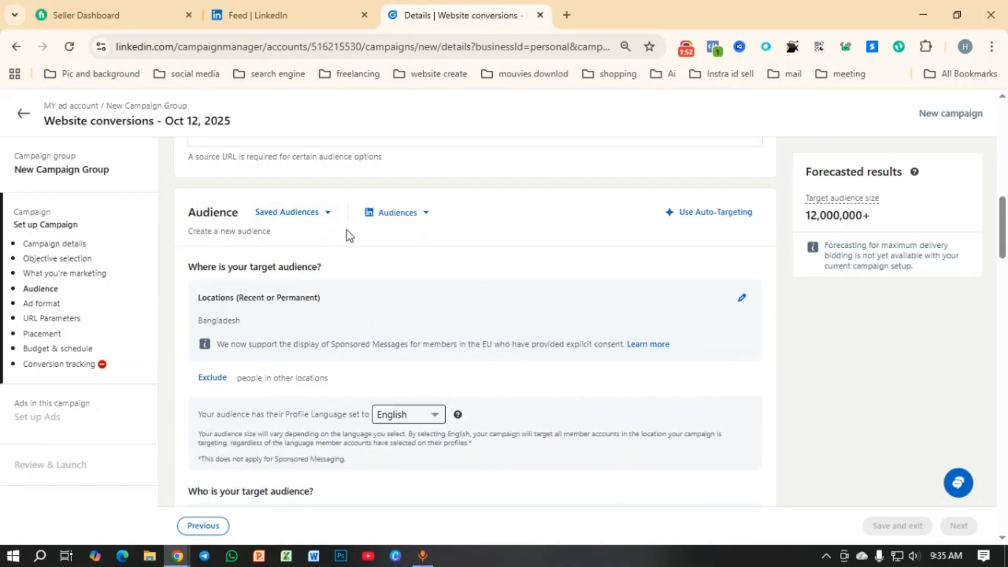
# Examine the saved audiences and the list of LinkedIn audience templates available for targeting
pyautogui.click(299, 213)
pyautogui.click(496, 238)
pyautogui.click(411, 223)
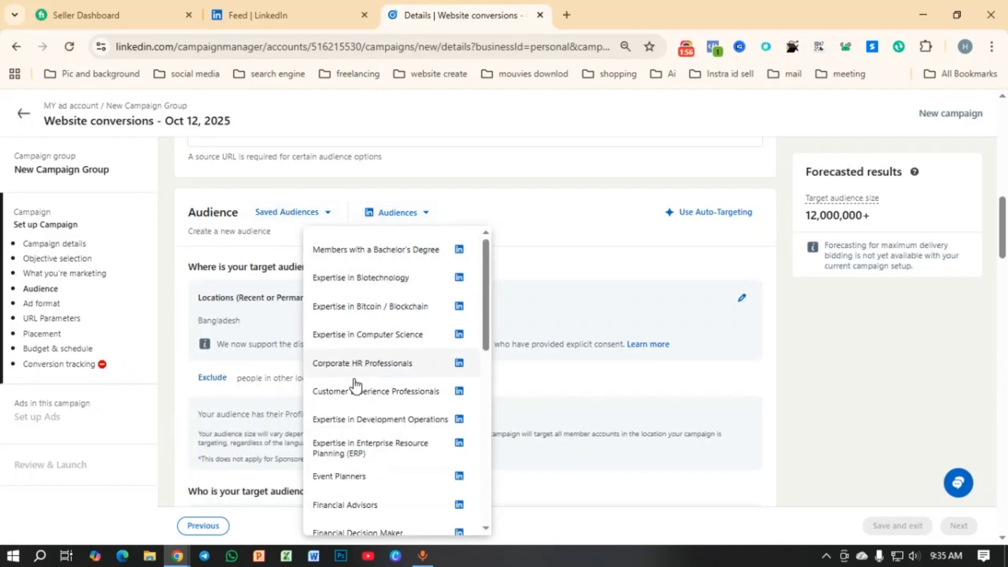
pyautogui.scroll(-3, 391, 400)
pyautogui.scroll(-3, 391, 400)
pyautogui.scroll(6, 399, 388)
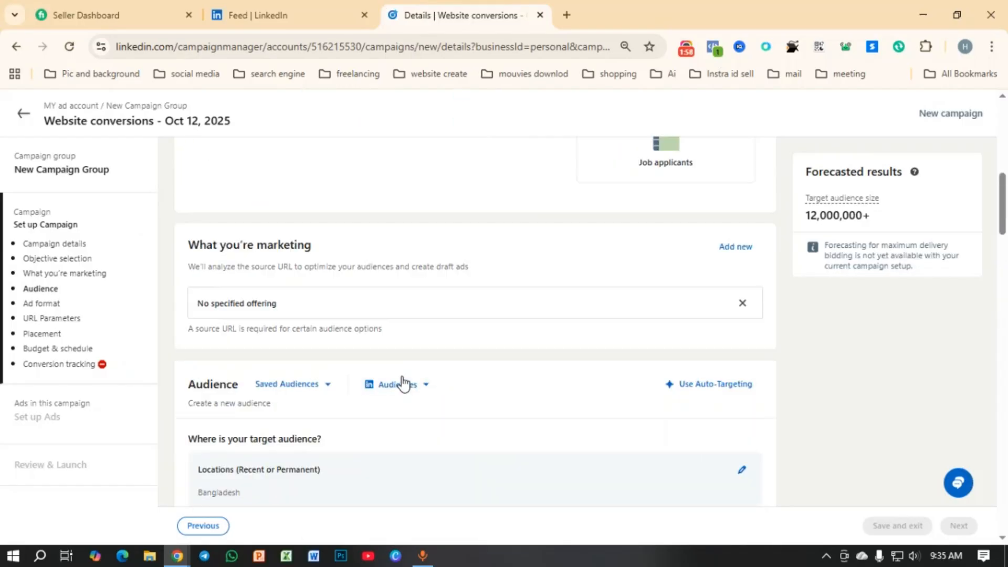
pyautogui.click(405, 384)
pyautogui.scroll(-2, 398, 415)
pyautogui.click(378, 420)
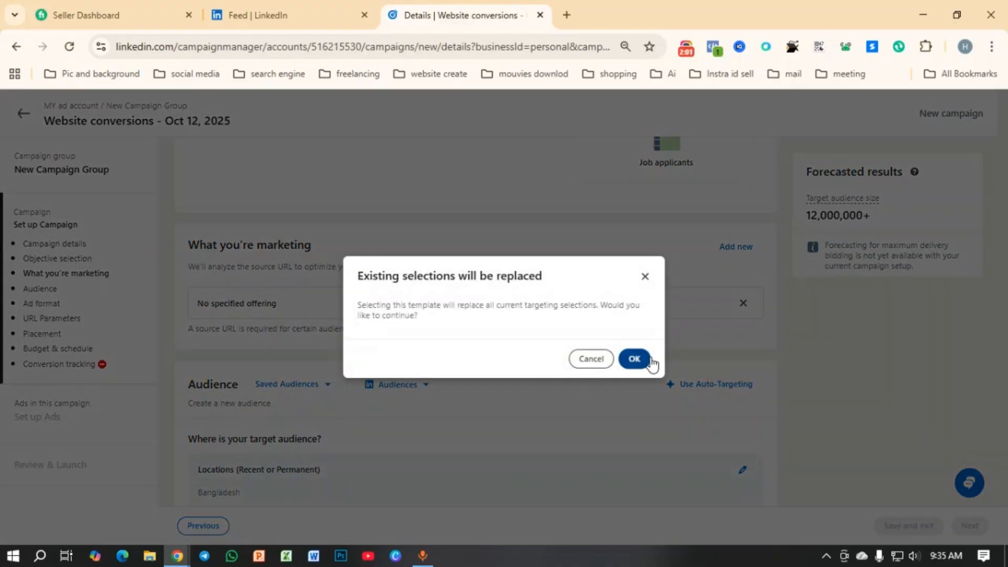
pyautogui.click(604, 359)
# Open the audience's target locations for editing and add India
pyautogui.scroll(-3, 484, 392)
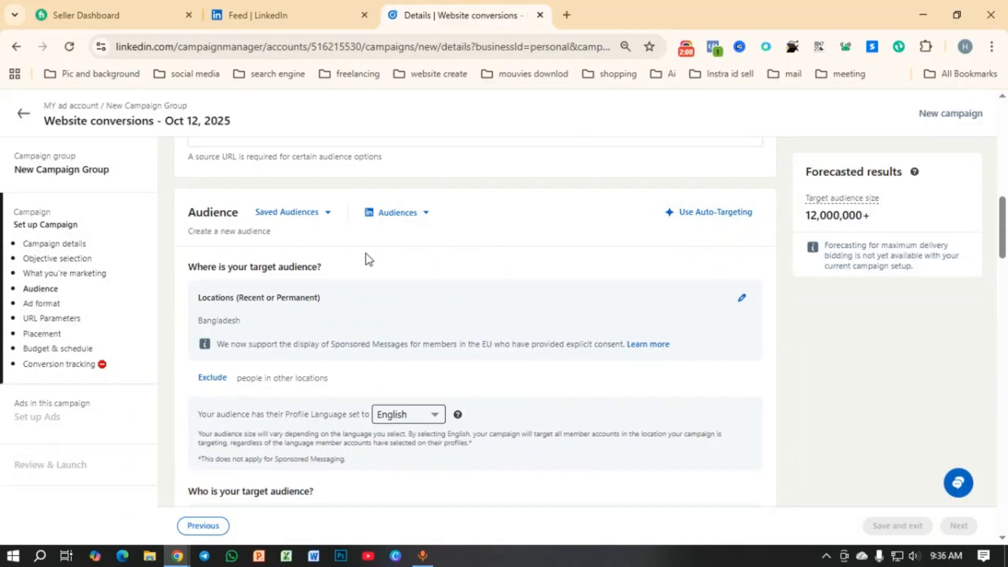
pyautogui.click(744, 300)
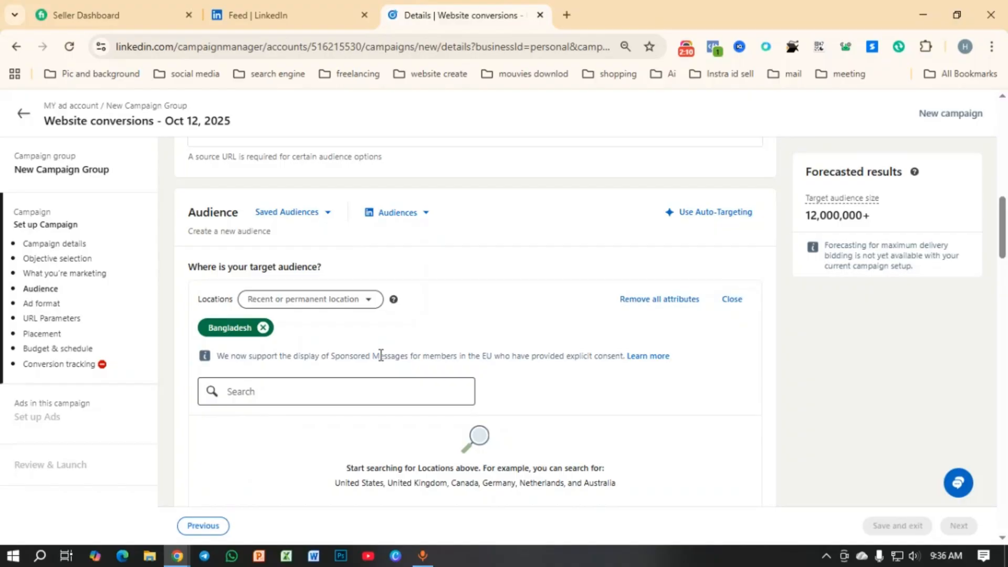
pyautogui.click(308, 379)
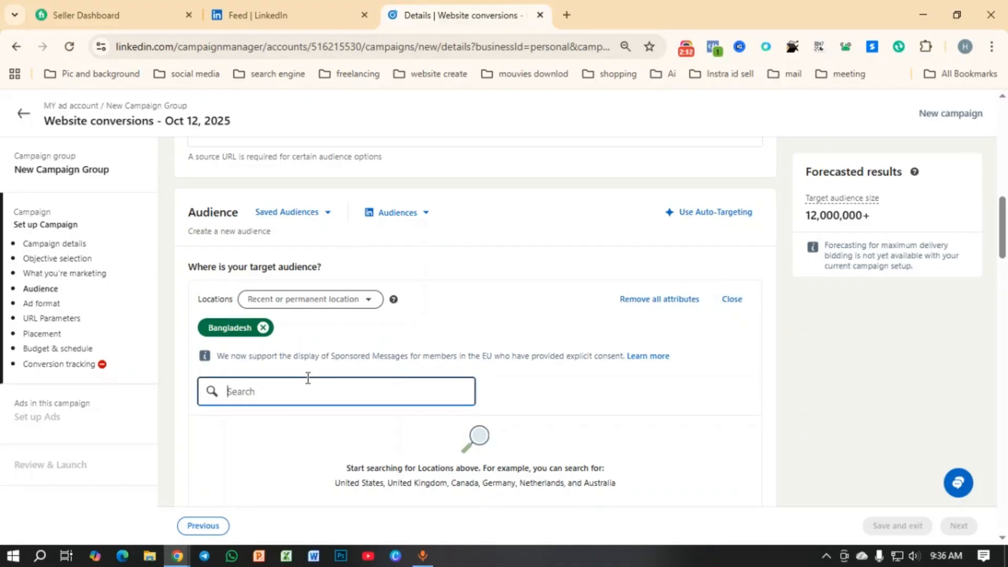
pyautogui.write('india')
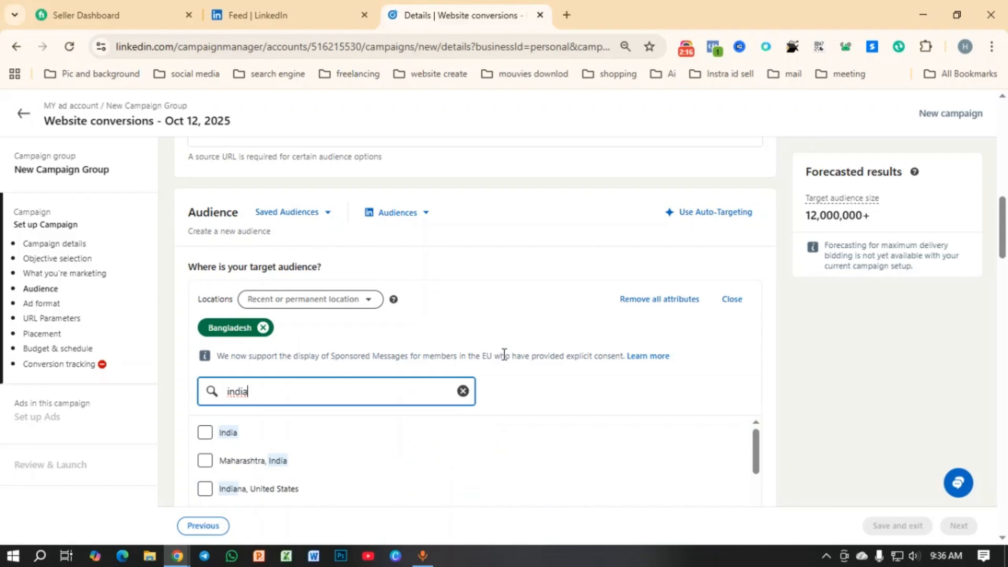
pyautogui.scroll(-3, 500, 358)
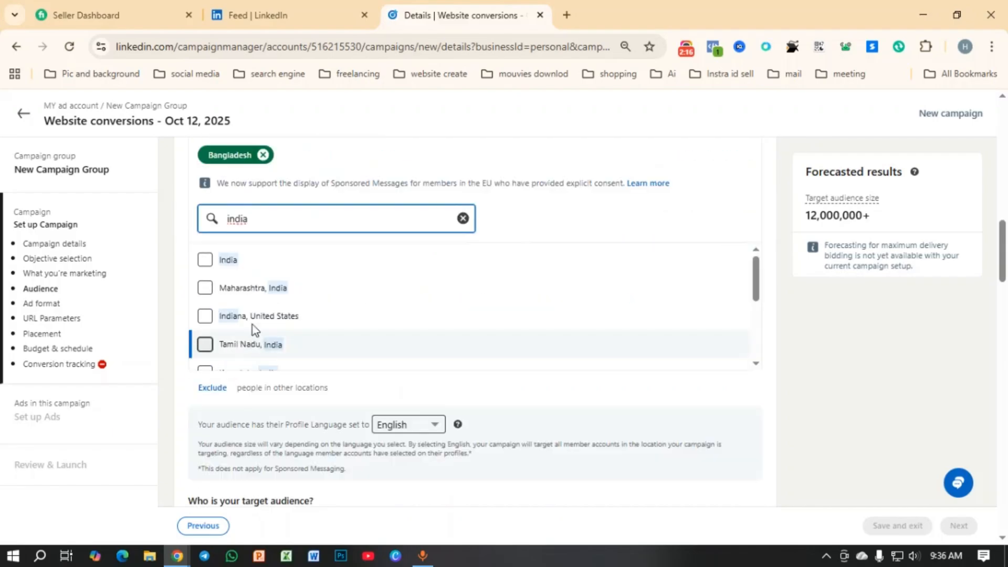
pyautogui.click(208, 262)
# Search the locations for Pakistan and add the whole country to the target locations
pyautogui.hotkey('ctrl', 'a')
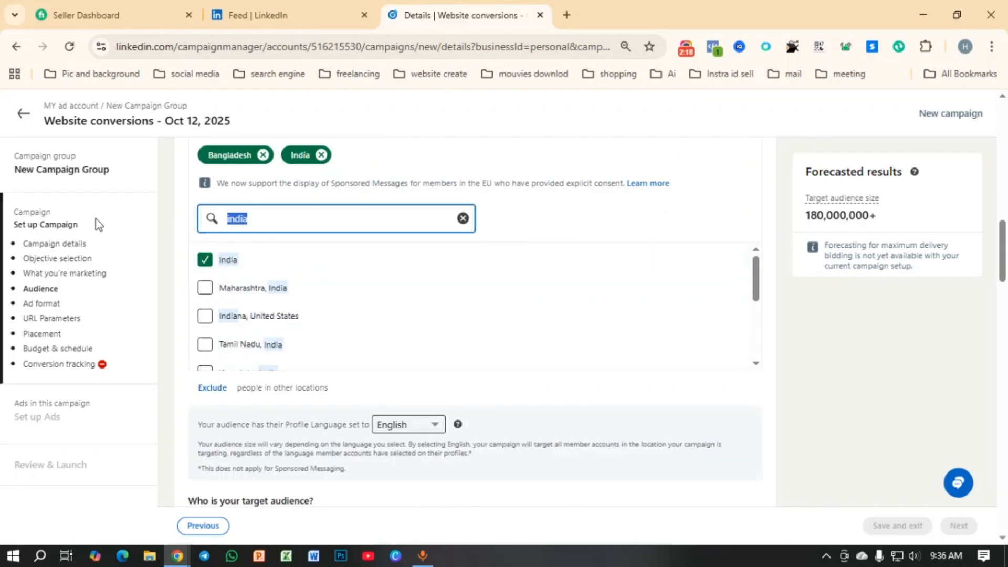
pyautogui.write('pakistan')
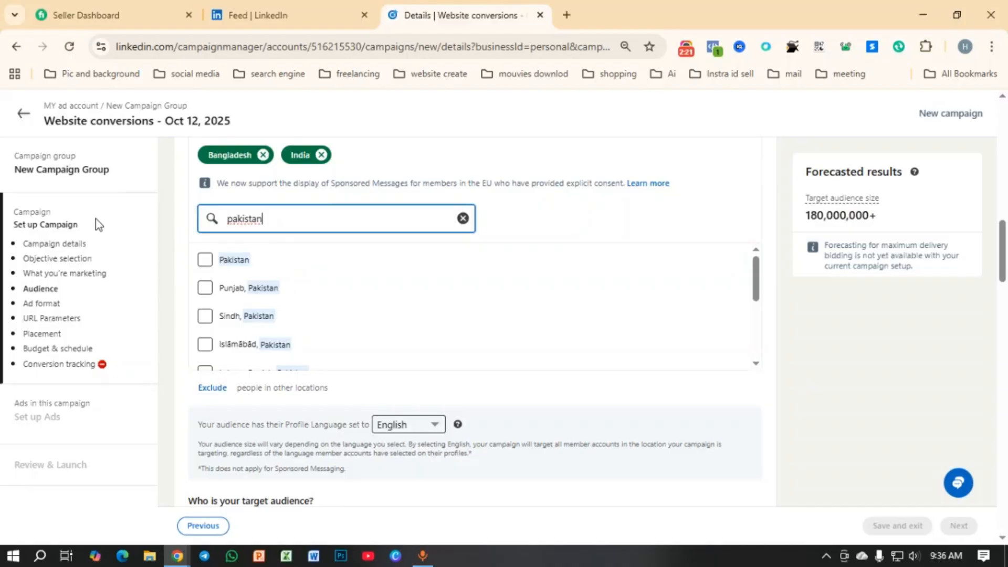
pyautogui.click(206, 261)
# Examine the profile language choices for the audience and the target audience options beneath them
pyautogui.scroll(-5, 594, 336)
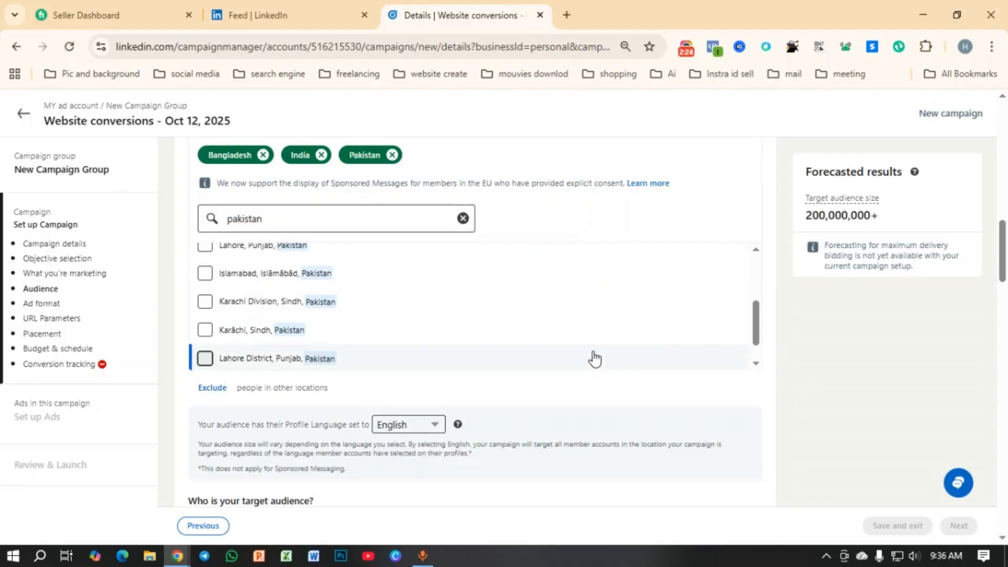
pyautogui.click(431, 426)
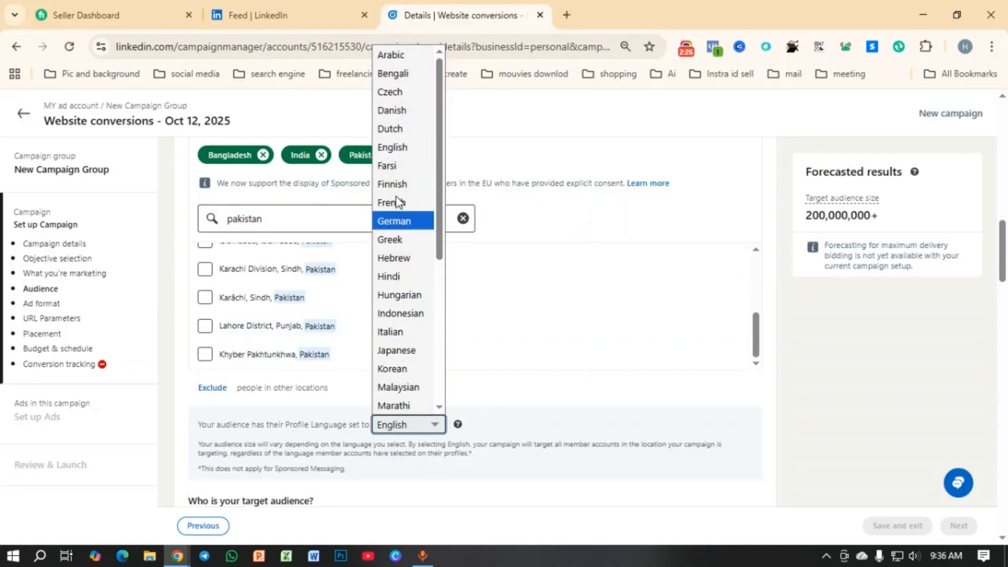
pyautogui.click(532, 441)
pyautogui.scroll(-3, 540, 446)
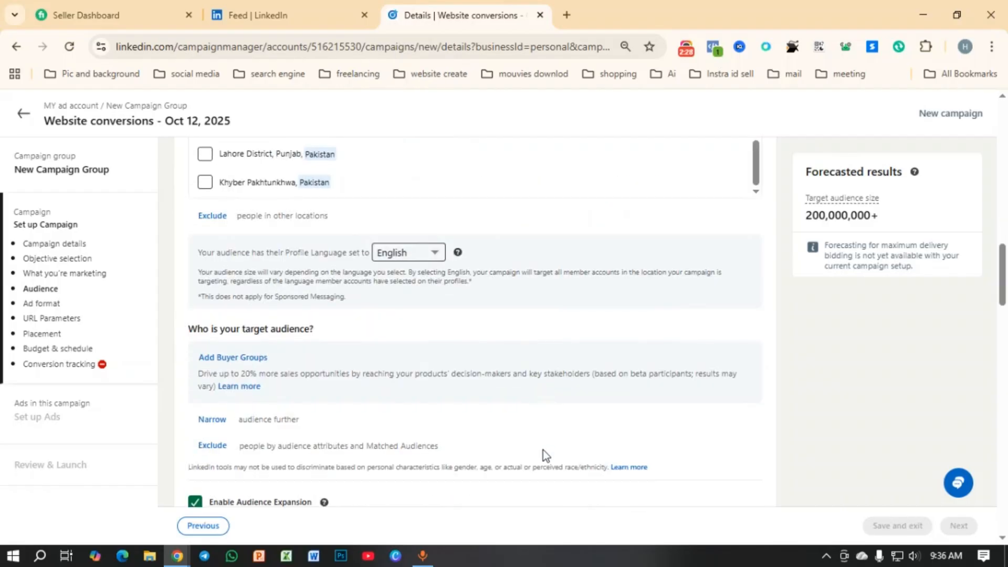
pyautogui.scroll(-3, 546, 457)
pyautogui.scroll(3, 423, 416)
# Open the audience exclusion settings and examine the types of audiences that can be excluded
pyautogui.click(214, 447)
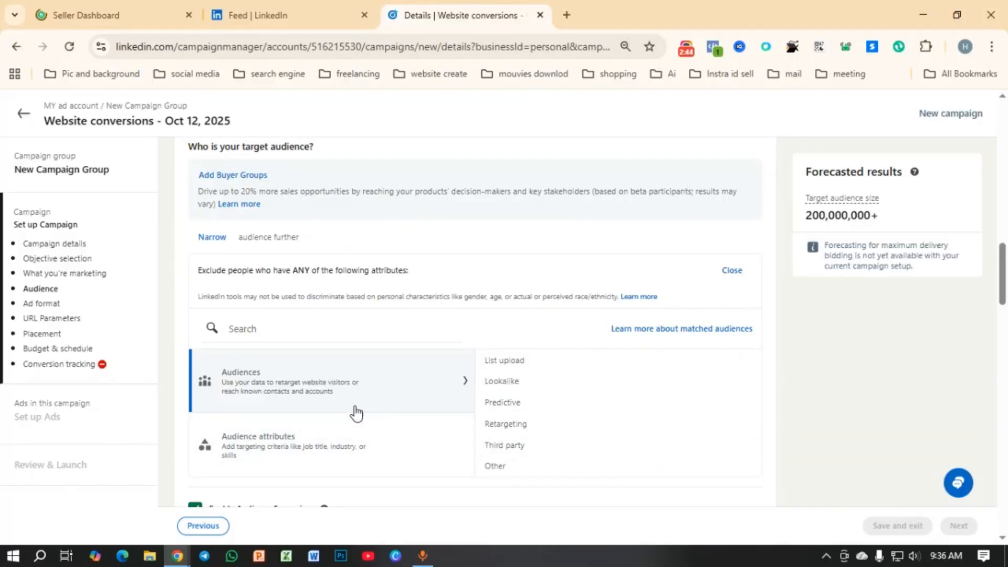
pyautogui.scroll(-3, 354, 411)
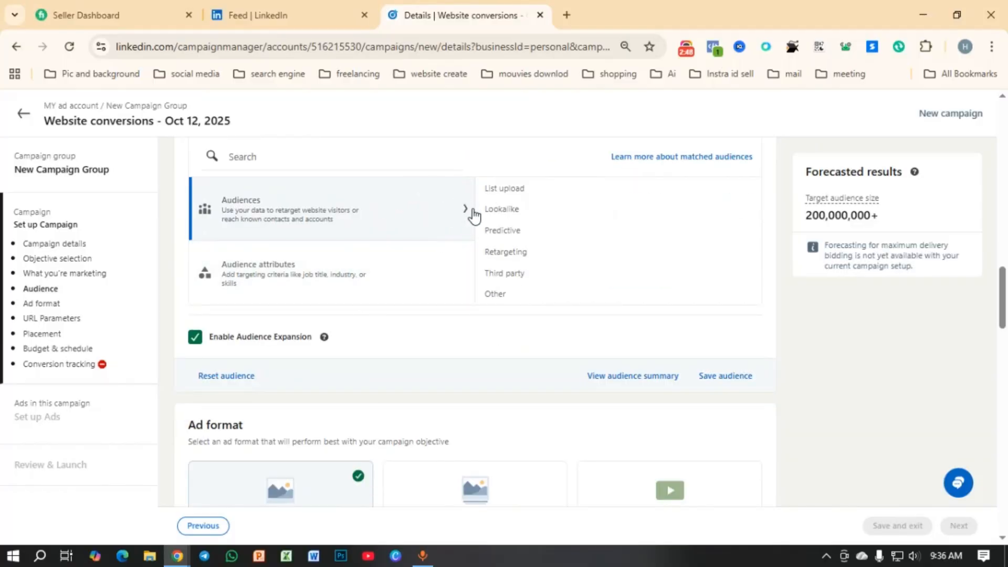
pyautogui.scroll(-3, 522, 230)
pyautogui.scroll(3, 521, 225)
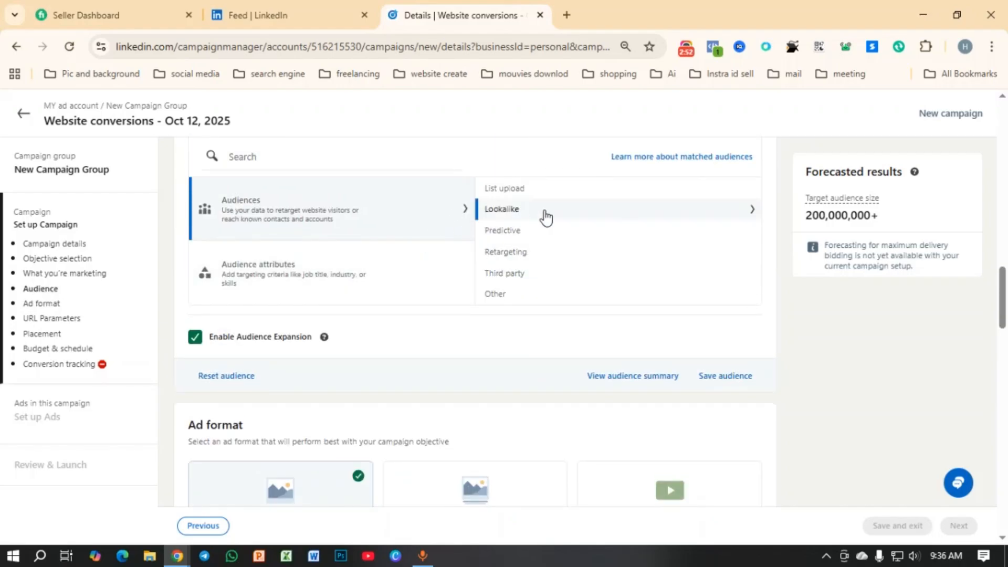
pyautogui.scroll(-3, 544, 225)
pyautogui.scroll(3, 546, 236)
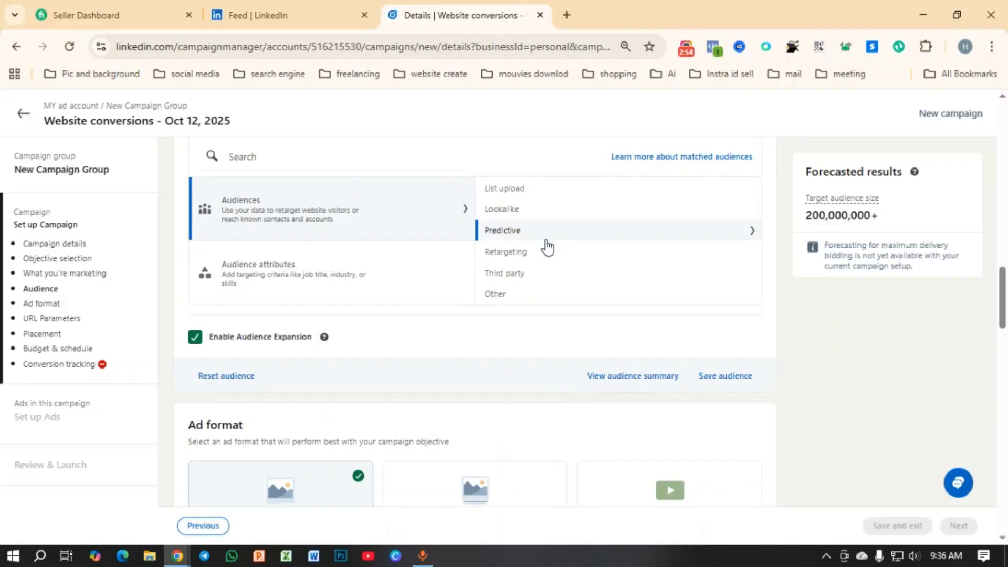
# Inspect the Retargeting exclusion options, including Lead gen form, and close the exclusion settings without adding any
pyautogui.click(546, 251)
pyautogui.scroll(3, 518, 248)
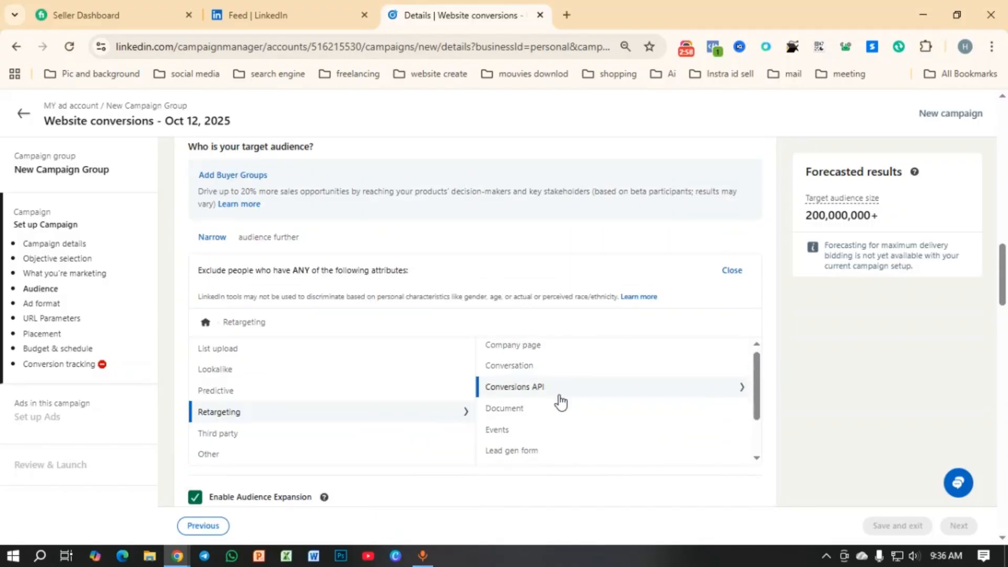
pyautogui.scroll(-3, 558, 401)
pyautogui.click(580, 393)
pyautogui.scroll(-3, 565, 362)
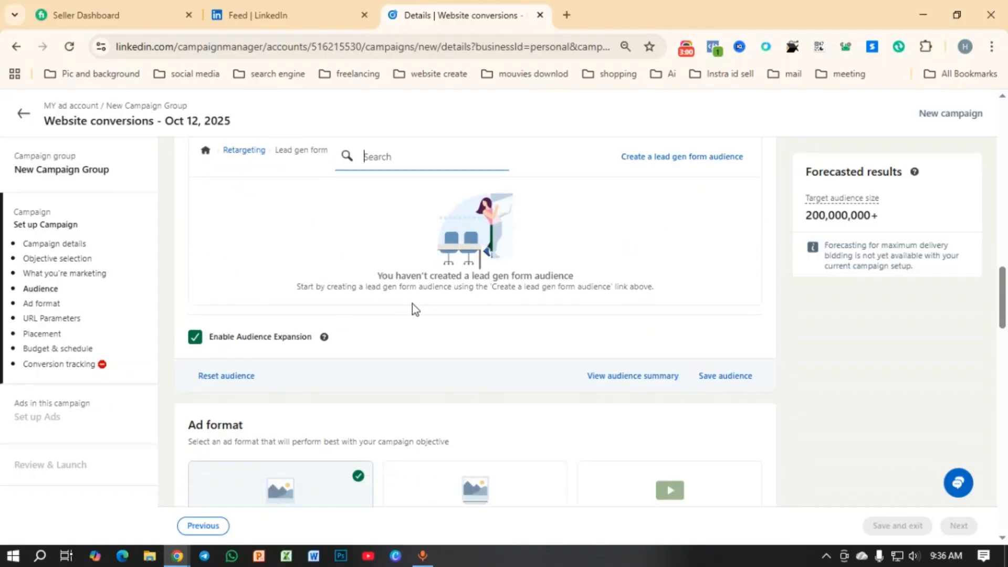
pyautogui.scroll(3, 566, 364)
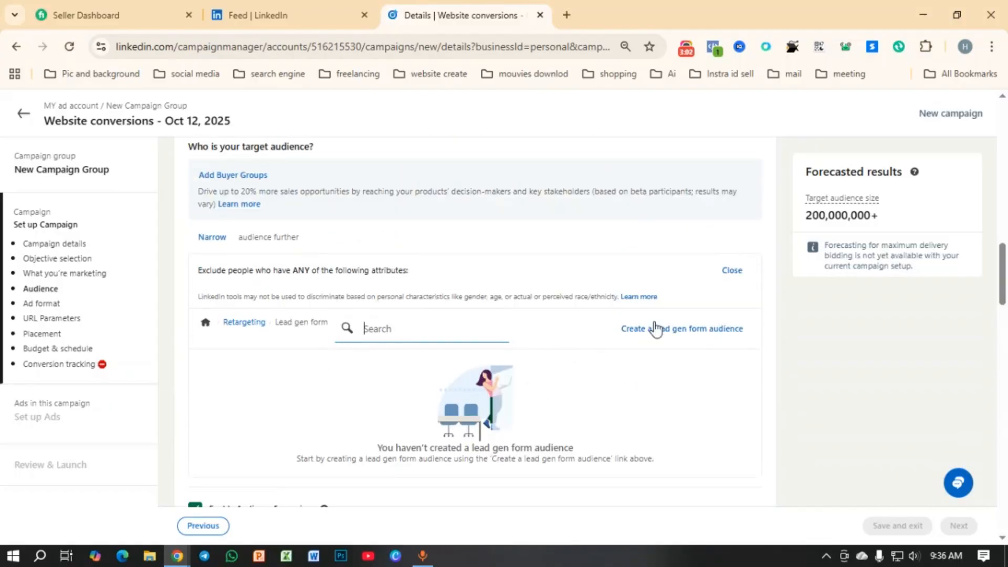
pyautogui.click(732, 271)
pyautogui.scroll(-3, 430, 367)
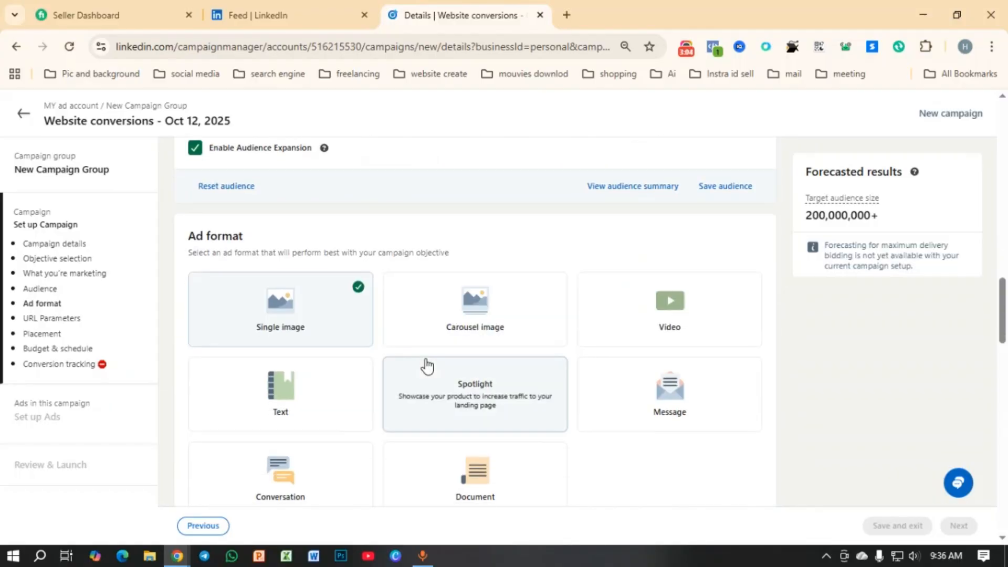
# Examine the available ad formats, such as Single image, Carousel image, Video and Text, along with the audience options above them
pyautogui.scroll(-5, 431, 363)
pyautogui.scroll(5, 434, 360)
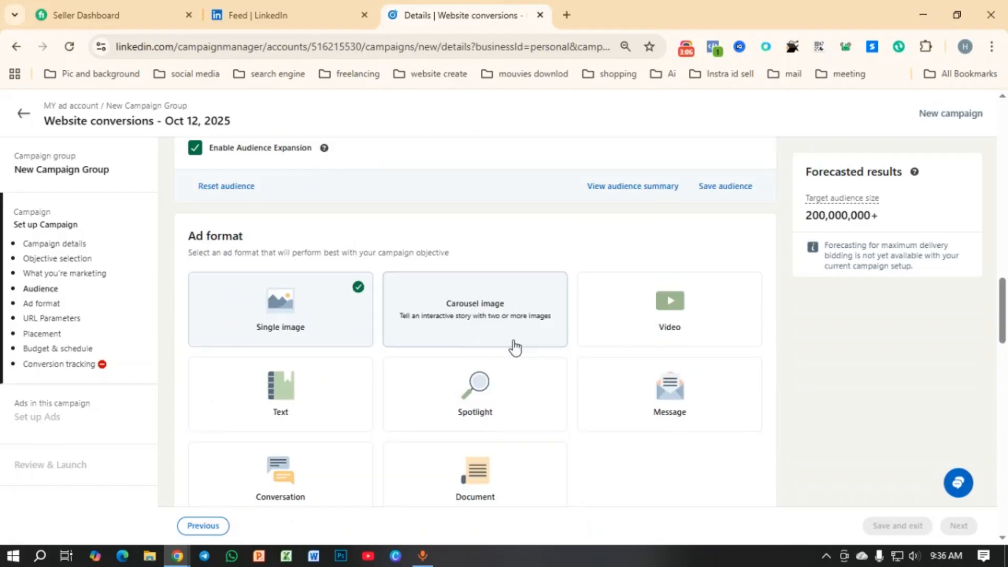
pyautogui.scroll(6, 368, 362)
pyautogui.scroll(-3, 216, 358)
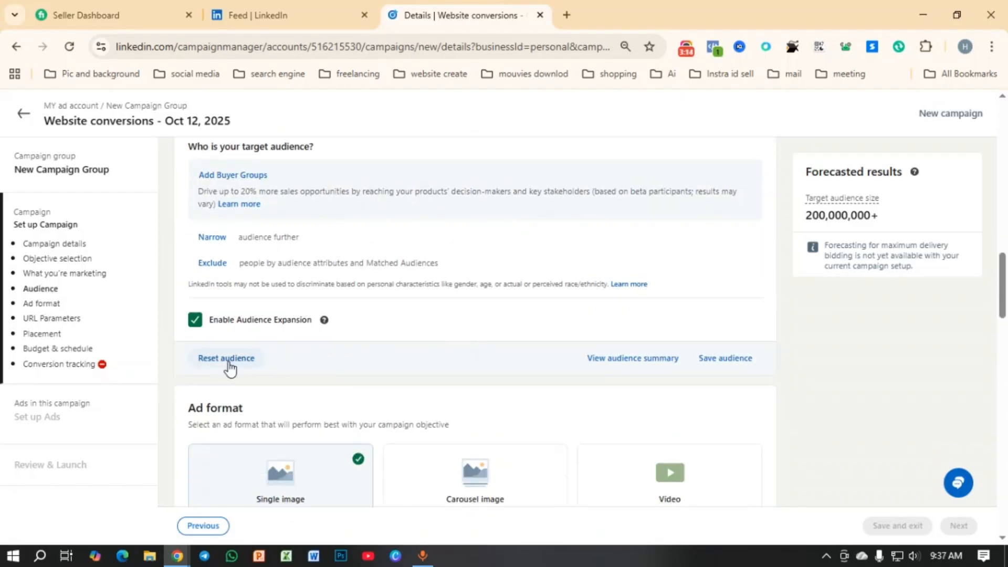
pyautogui.scroll(-3, 236, 367)
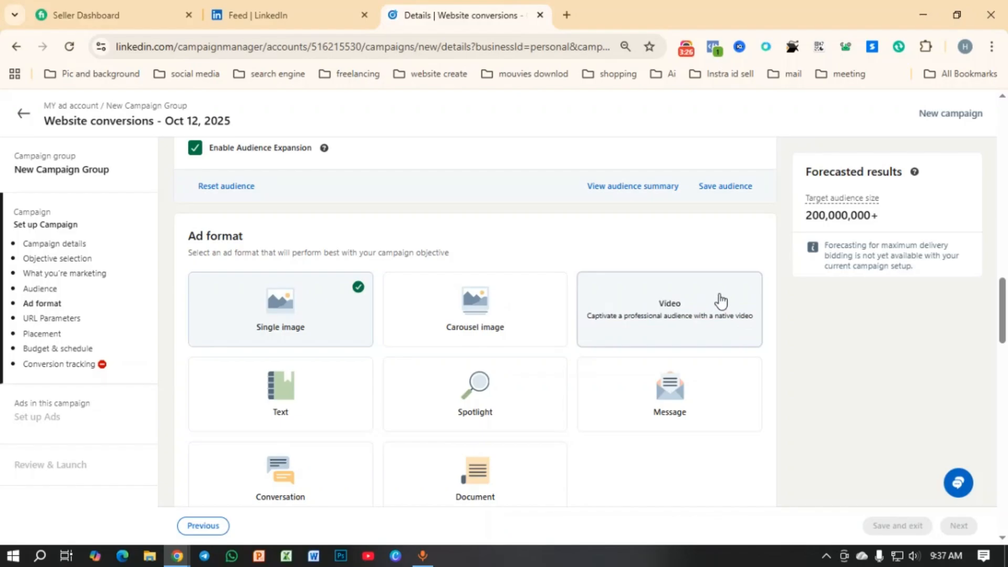
pyautogui.scroll(-3, 334, 336)
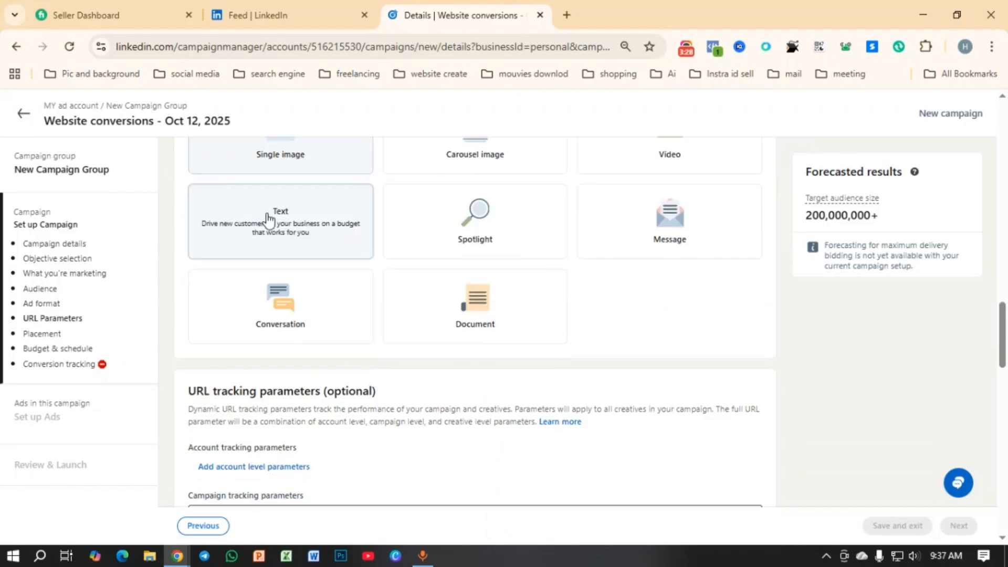
pyautogui.scroll(3, 489, 300)
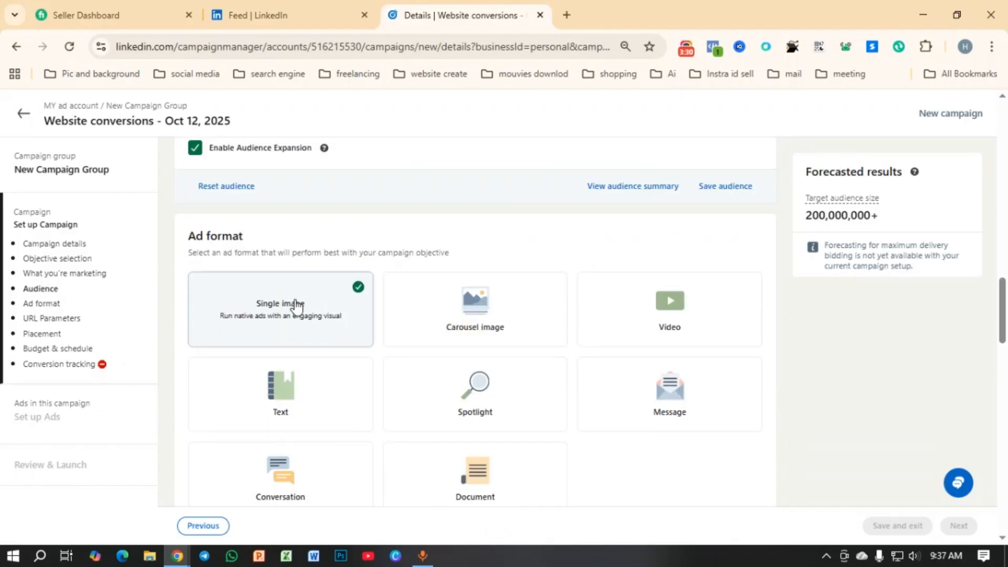
# Examine the optional URL tracking parameters, the ad placements and the brand safety settings
pyautogui.scroll(-6, 453, 317)
pyautogui.click(386, 338)
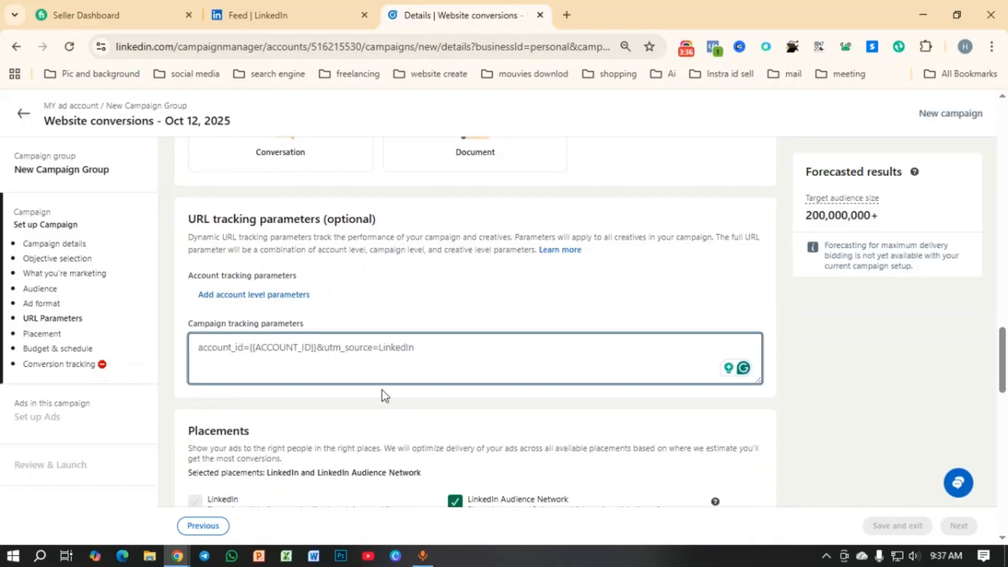
pyautogui.scroll(-3, 383, 389)
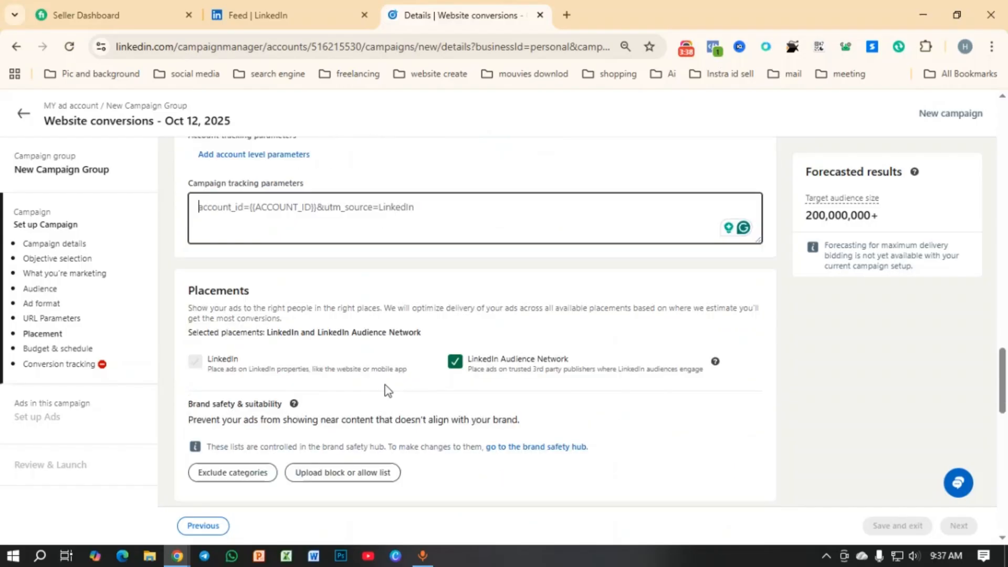
pyautogui.scroll(-3, 521, 335)
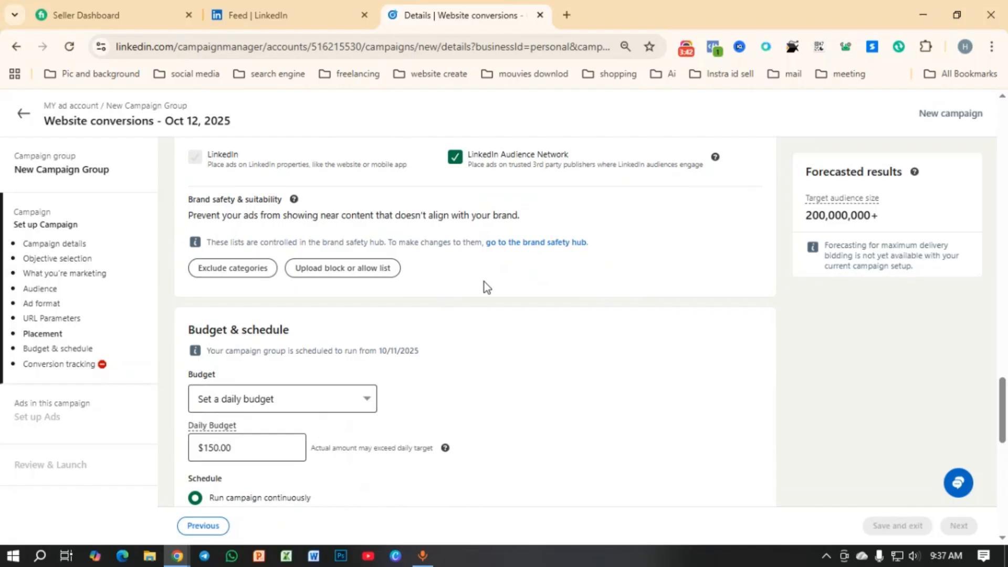
# Review the daily budget and start date, and switch the schedule to a set start and end date
pyautogui.scroll(-3, 420, 289)
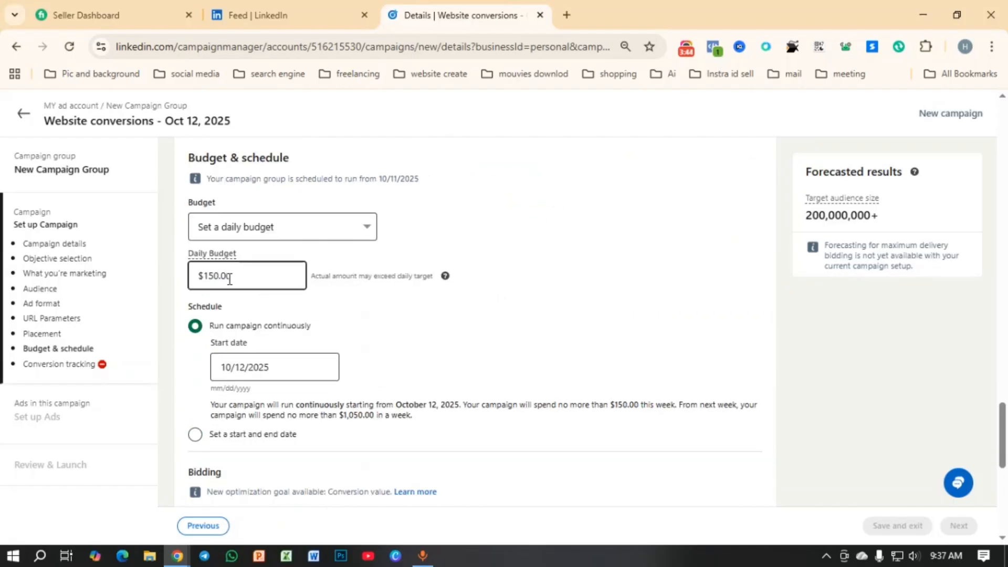
pyautogui.moveTo(229, 279); pyautogui.dragTo(3, 278)
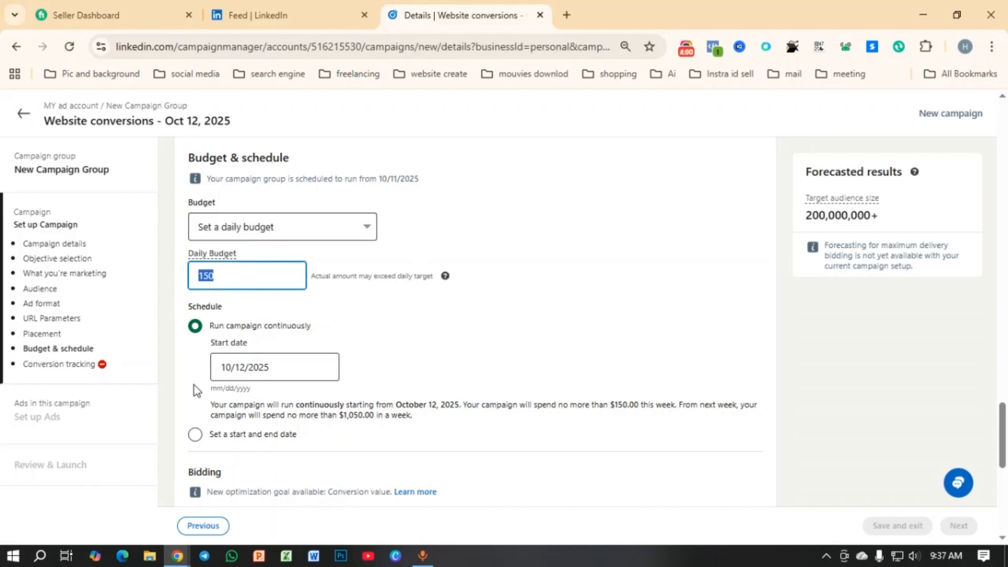
pyautogui.moveTo(281, 361); pyautogui.dragTo(212, 375)
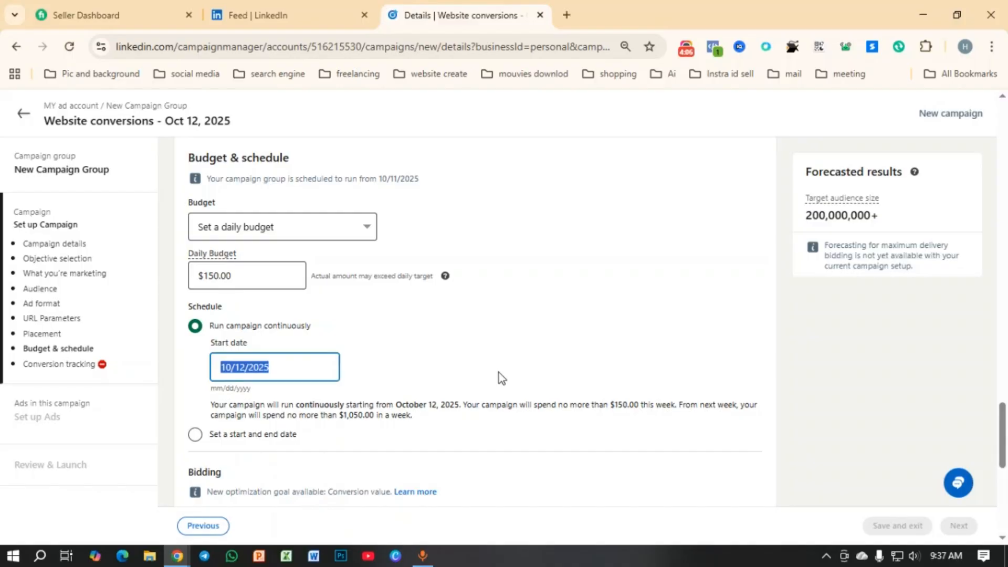
pyautogui.click(196, 336)
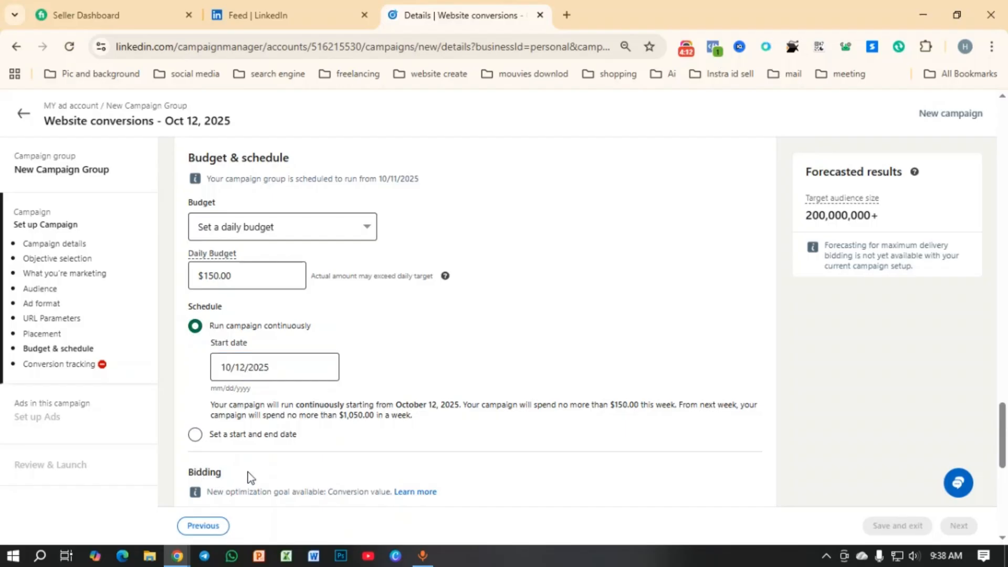
pyautogui.click(195, 435)
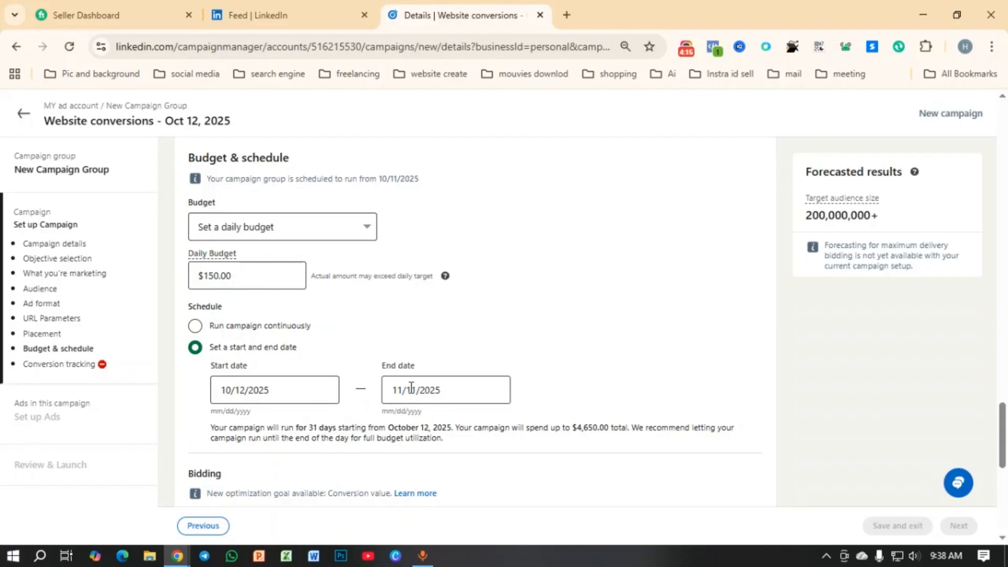
# Set the campaign's daily budget to $10.00
pyautogui.scroll(-3, 366, 345)
pyautogui.scroll(3, 366, 345)
pyautogui.moveTo(237, 278); pyautogui.dragTo(65, 279)
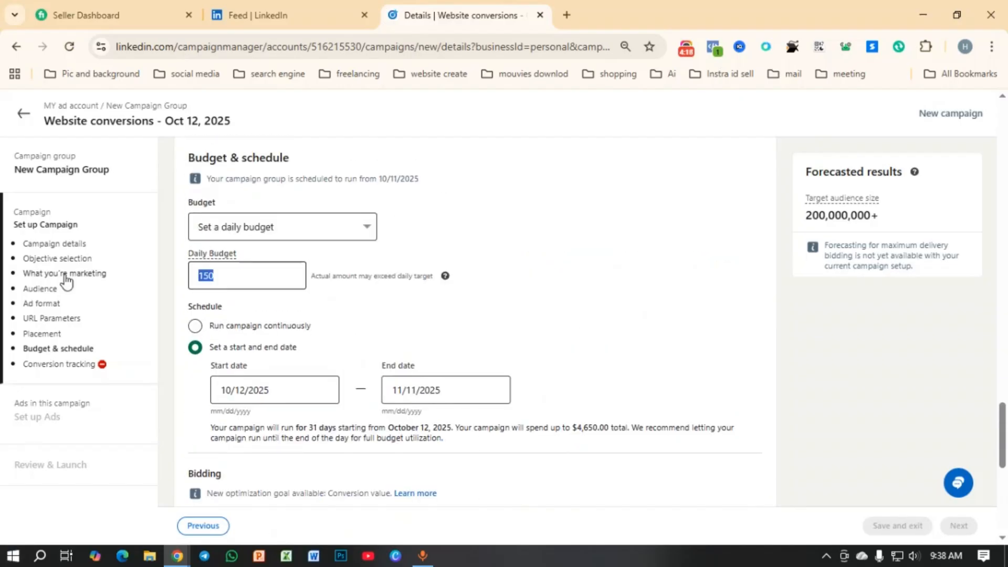
pyautogui.write('10')
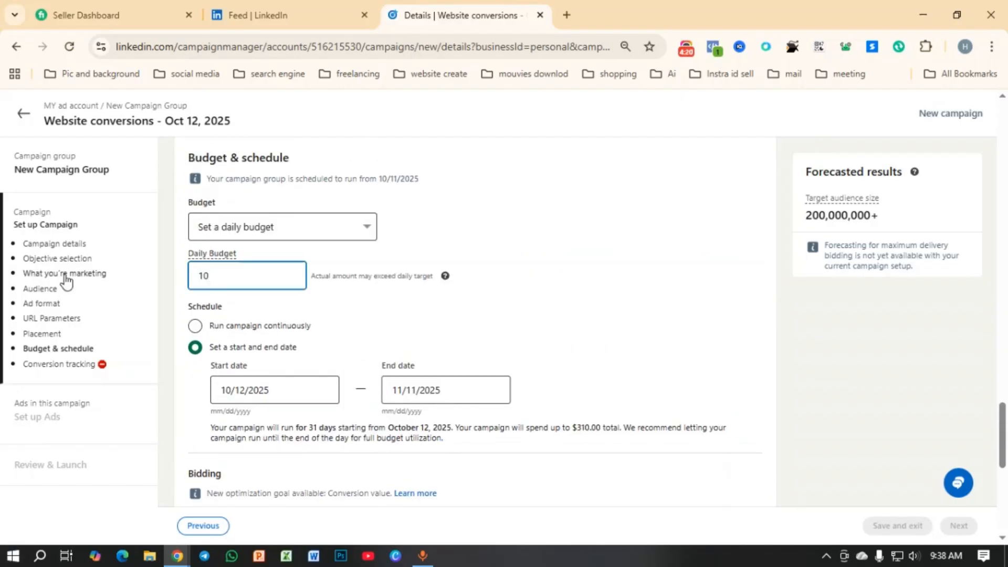
pyautogui.click(417, 336)
# Open the end date calendar to view the available days, and close it without picking a date
pyautogui.click(396, 389)
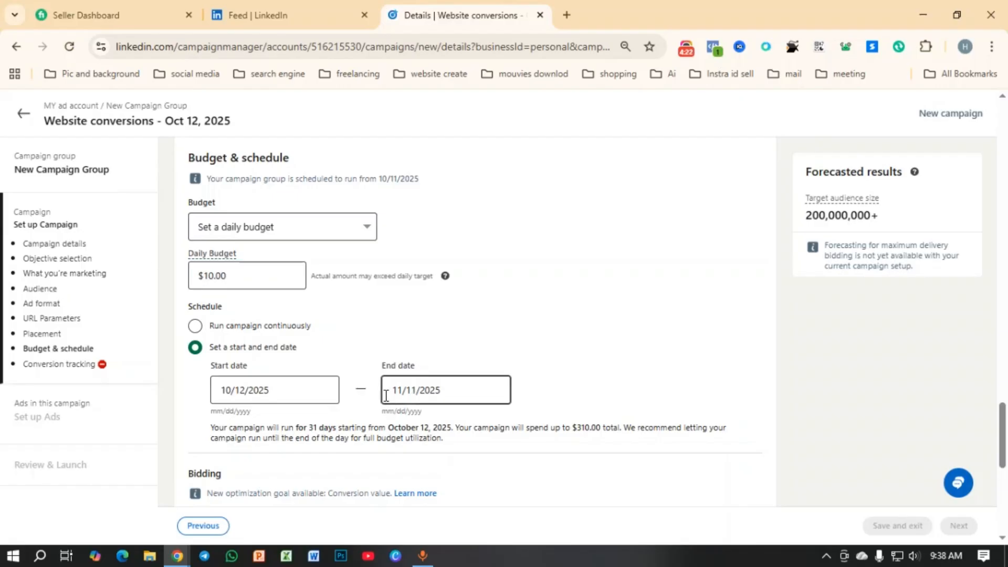
pyautogui.click(403, 389)
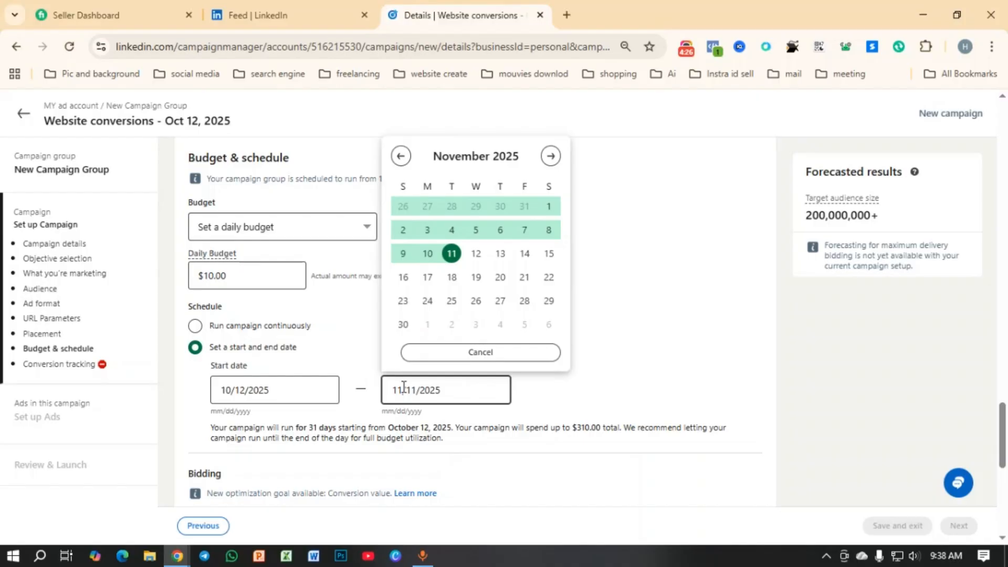
pyautogui.click(610, 298)
# Set the campaign's start date to 12/10/2025
pyautogui.scroll(-3, 625, 295)
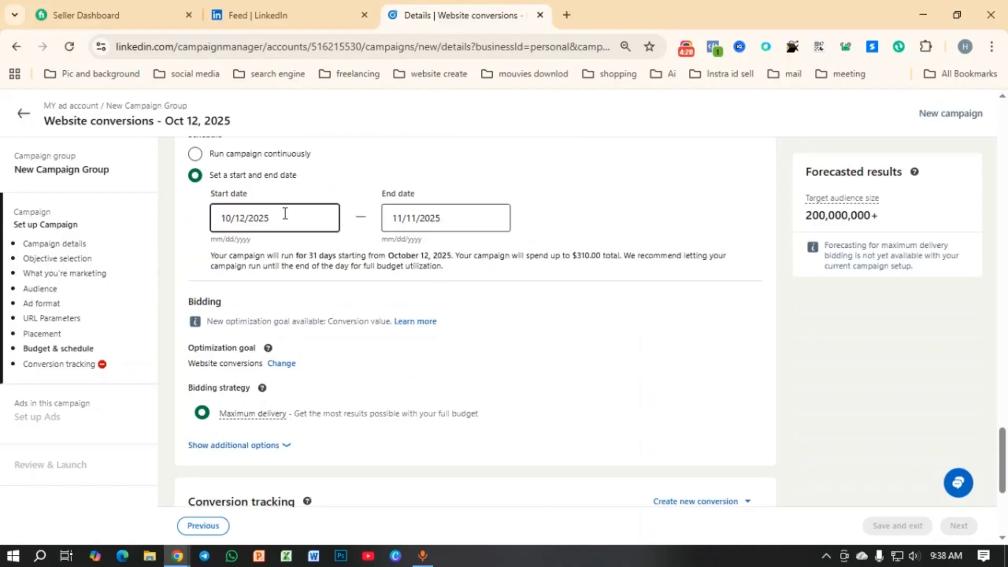
pyautogui.moveTo(284, 215); pyautogui.dragTo(2, 221)
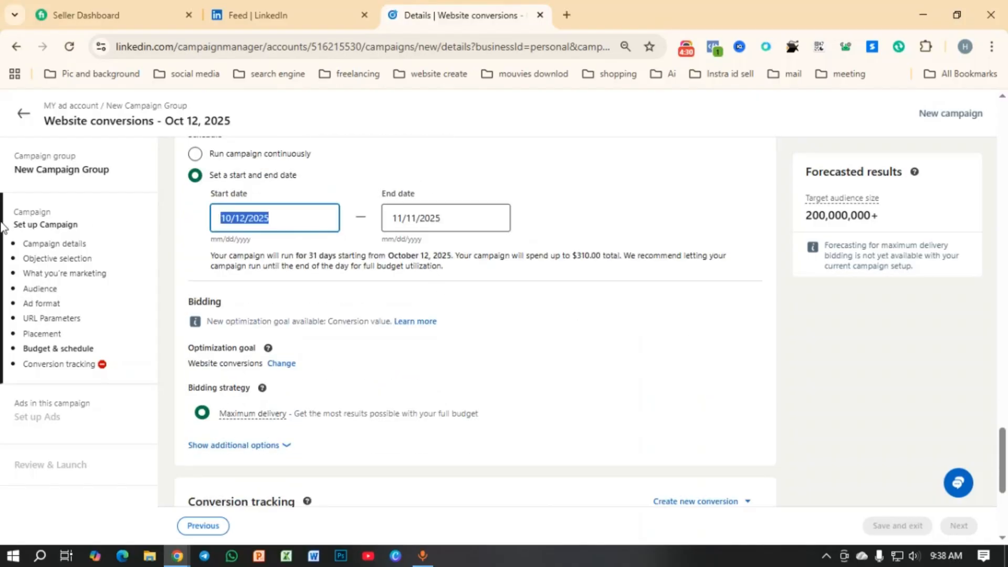
pyautogui.write('12')
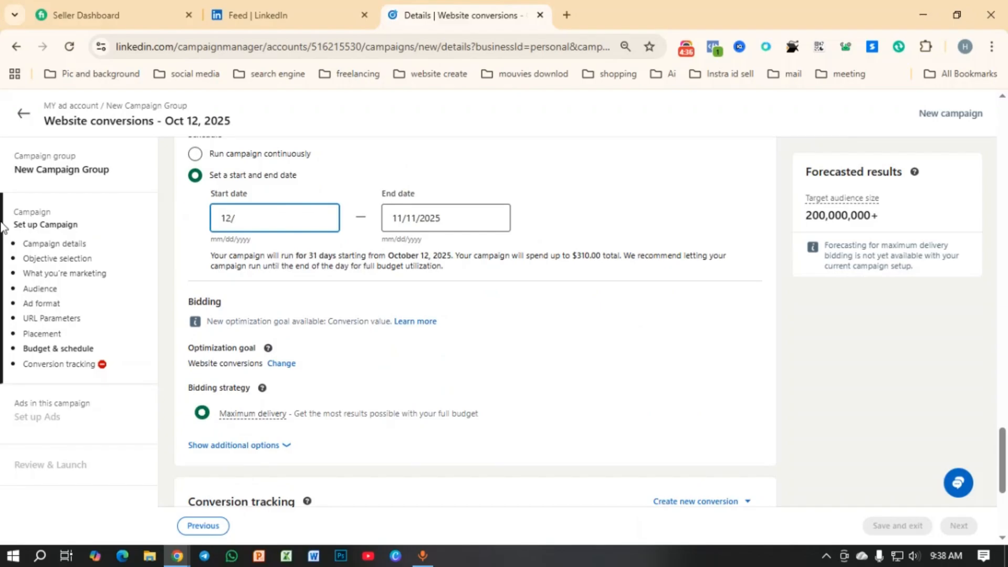
pyautogui.write('/10/2025')
# Open the optimization goal for changing, compare its choices and select Website conversions (recommended)
pyautogui.scroll(-3, 387, 277)
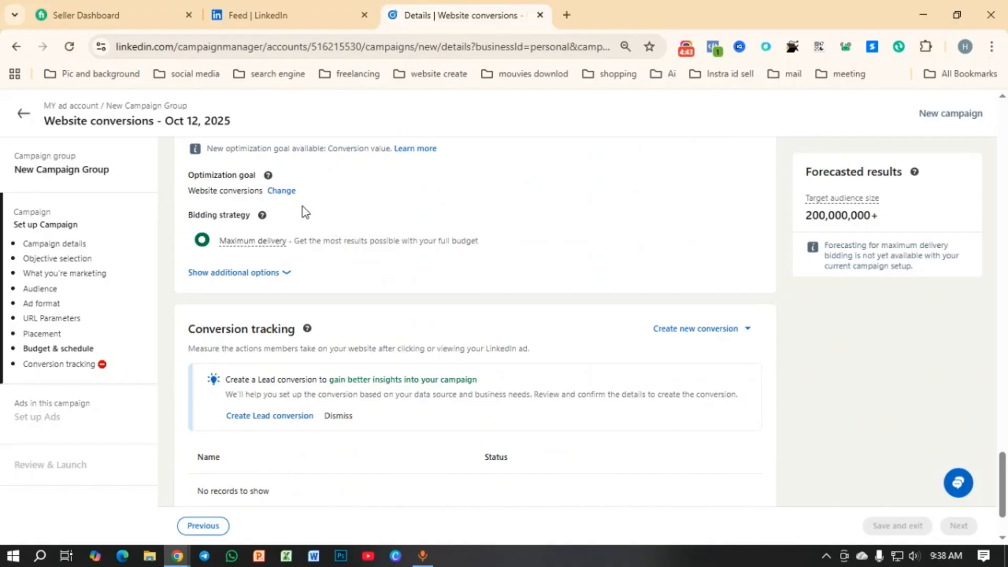
pyautogui.click(279, 191)
pyautogui.click(257, 198)
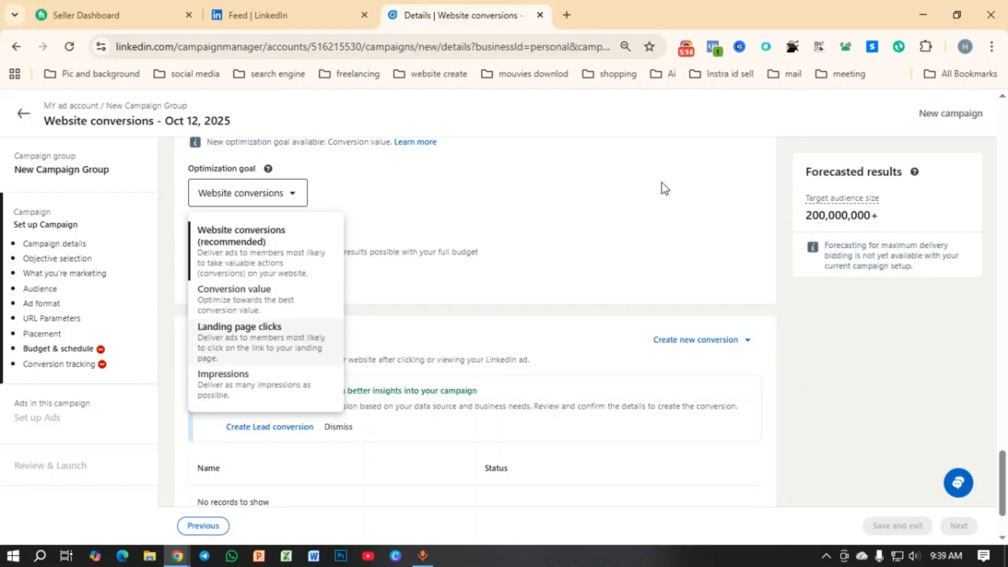
pyautogui.click(475, 314)
pyautogui.scroll(-2, 475, 314)
pyautogui.scroll(3, 209, 321)
pyautogui.click(259, 263)
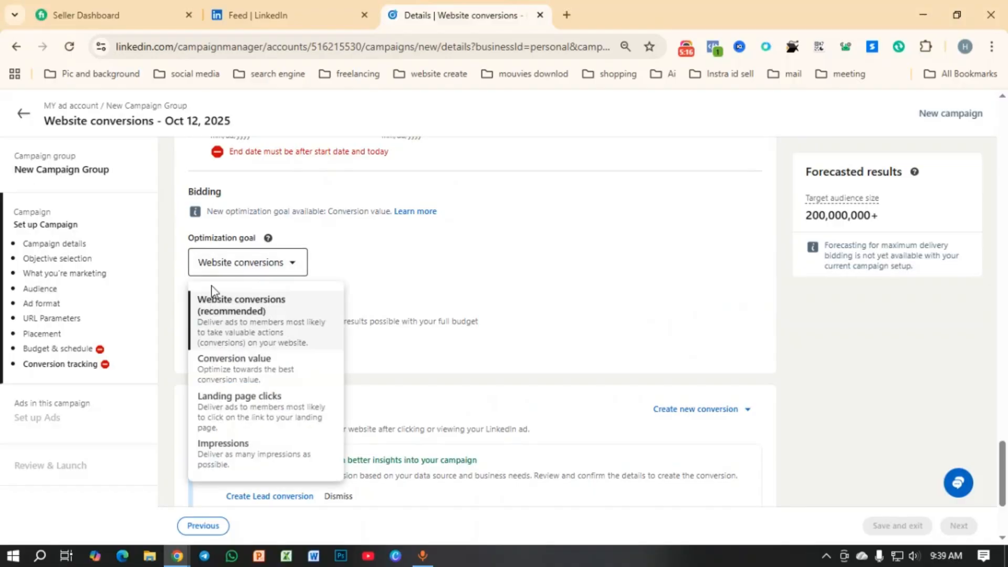
pyautogui.click(257, 315)
# Show the additional bidding options and choose Manual bidding (Enhanced) as the bidding strategy
pyautogui.scroll(-3, 519, 308)
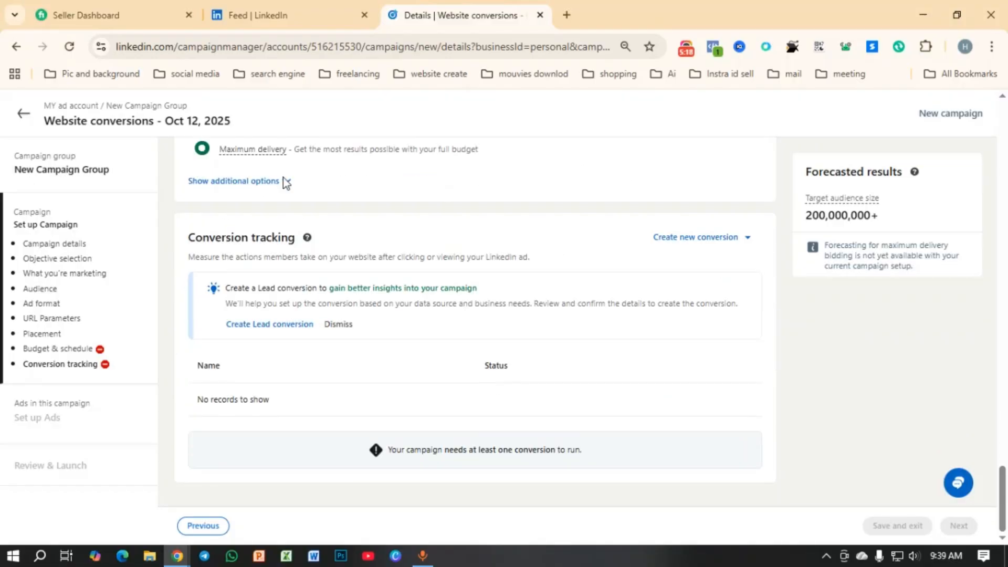
pyautogui.click(254, 183)
pyautogui.scroll(3, 402, 259)
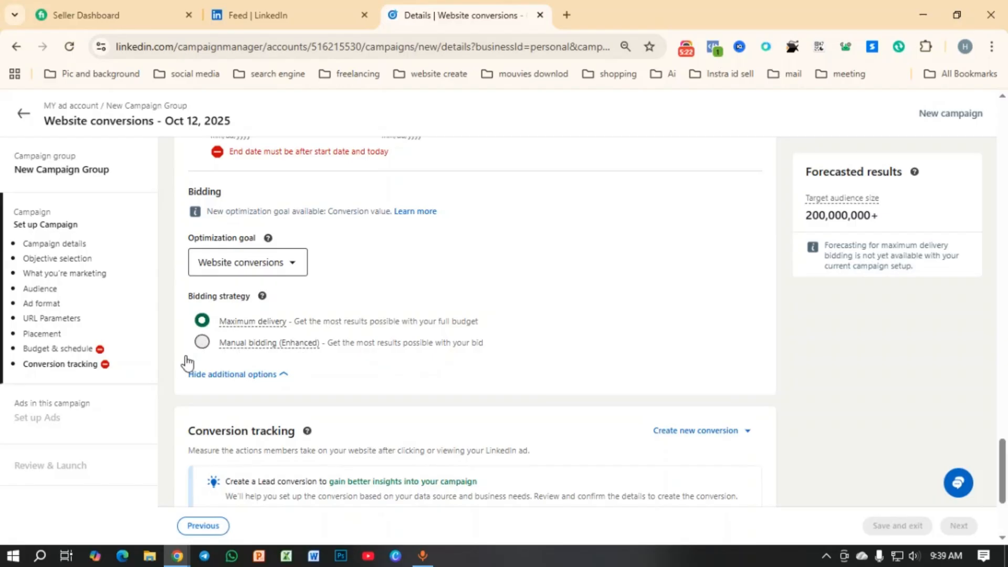
pyautogui.click(202, 342)
pyautogui.click(236, 374)
pyautogui.doubleClick(236, 376)
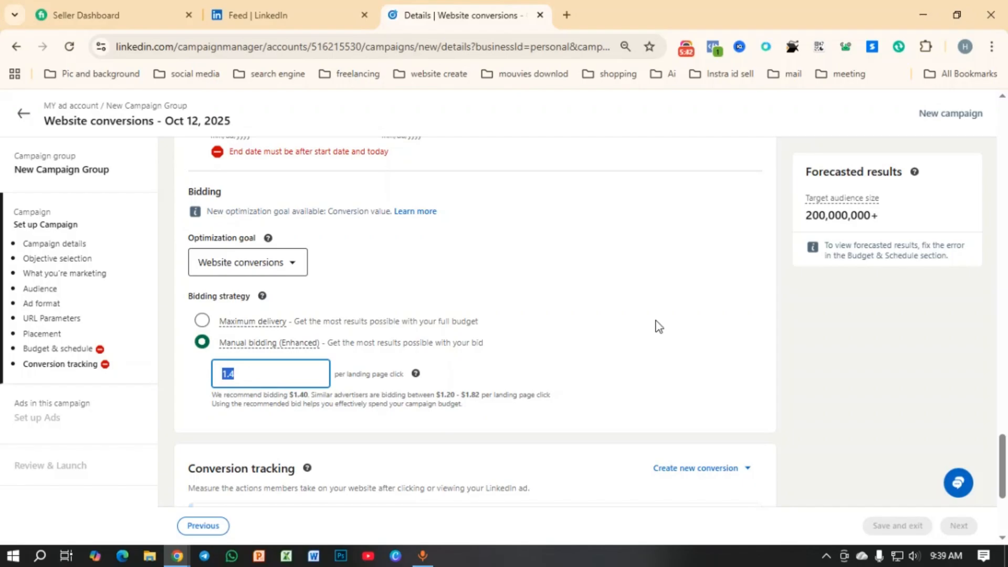
# Compare Maximum delivery with Manual bidding (Enhanced), keep manual bidding and set the bid to $0.80 per landing page click
pyautogui.click(201, 320)
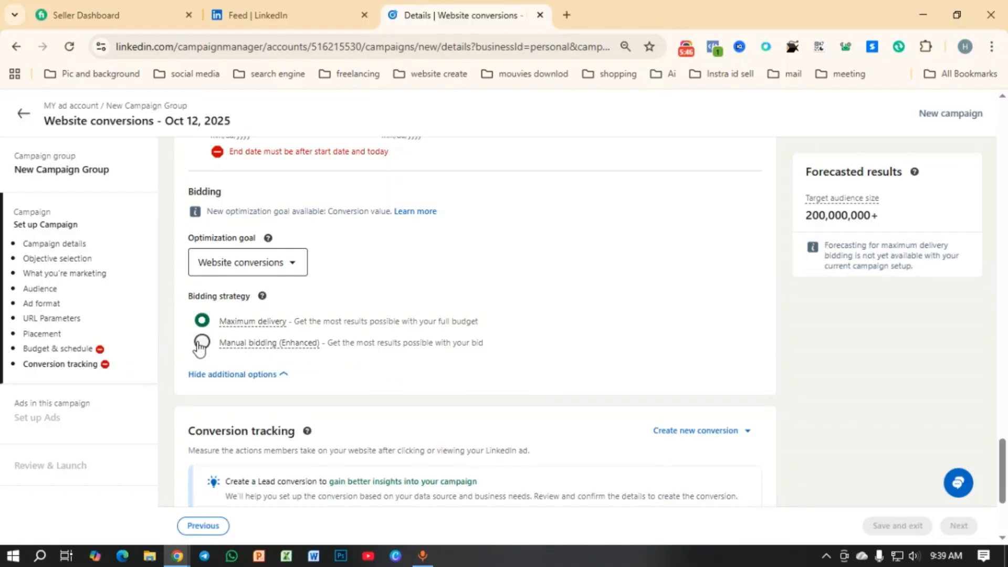
pyautogui.click(202, 342)
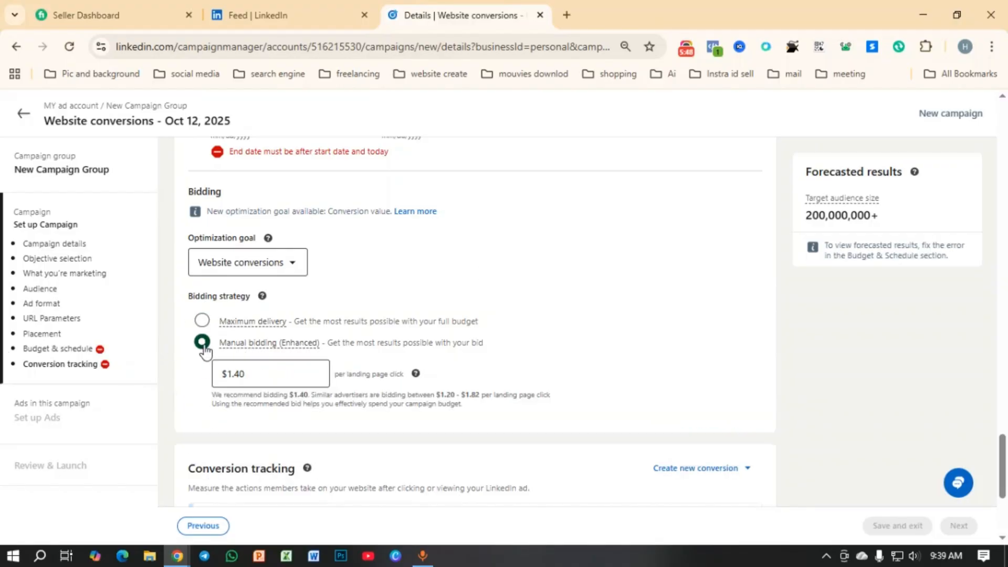
pyautogui.click(211, 382)
pyautogui.hotkey('ctrl', 'a')
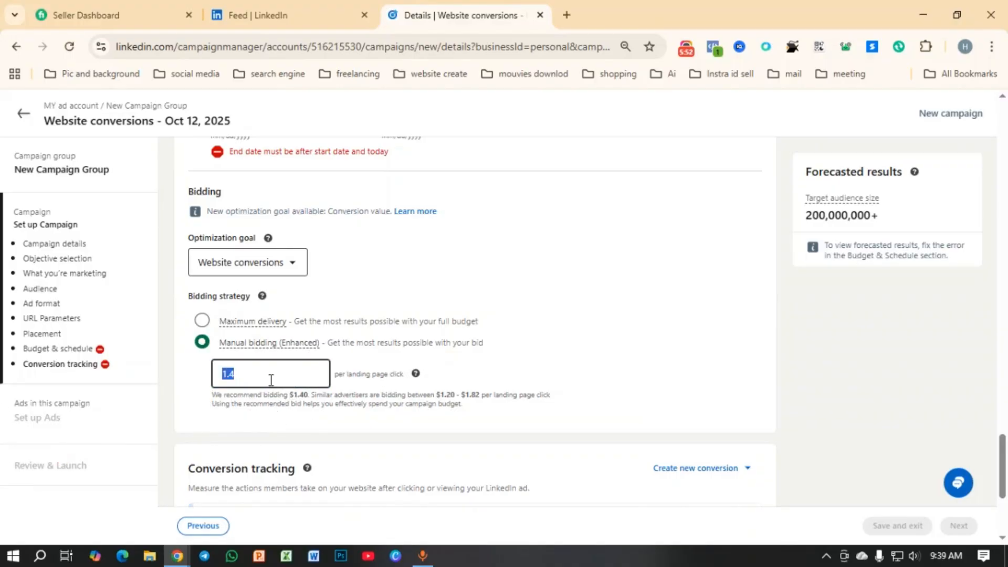
pyautogui.write('0.80')
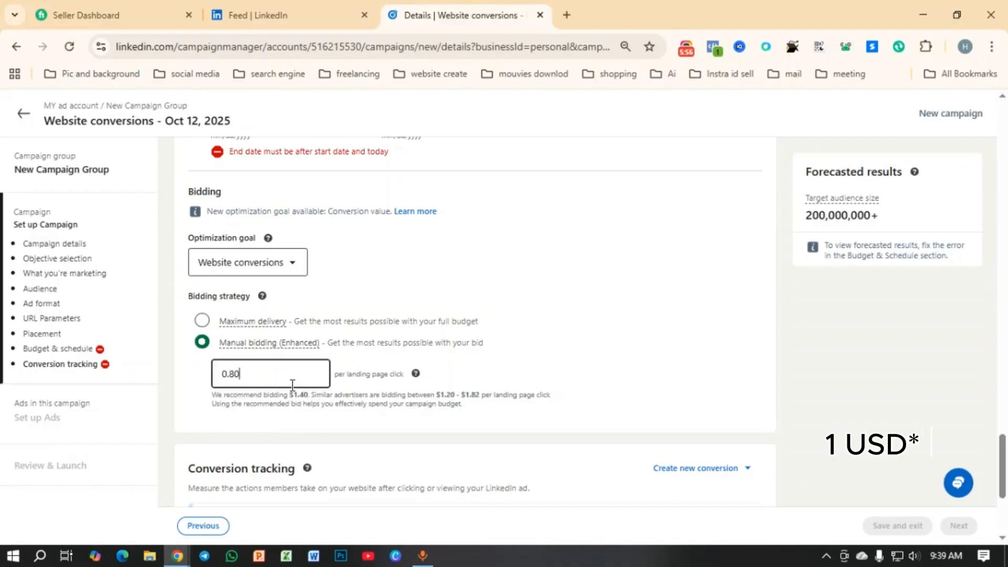
pyautogui.scroll(-3, 304, 218)
pyautogui.click(558, 236)
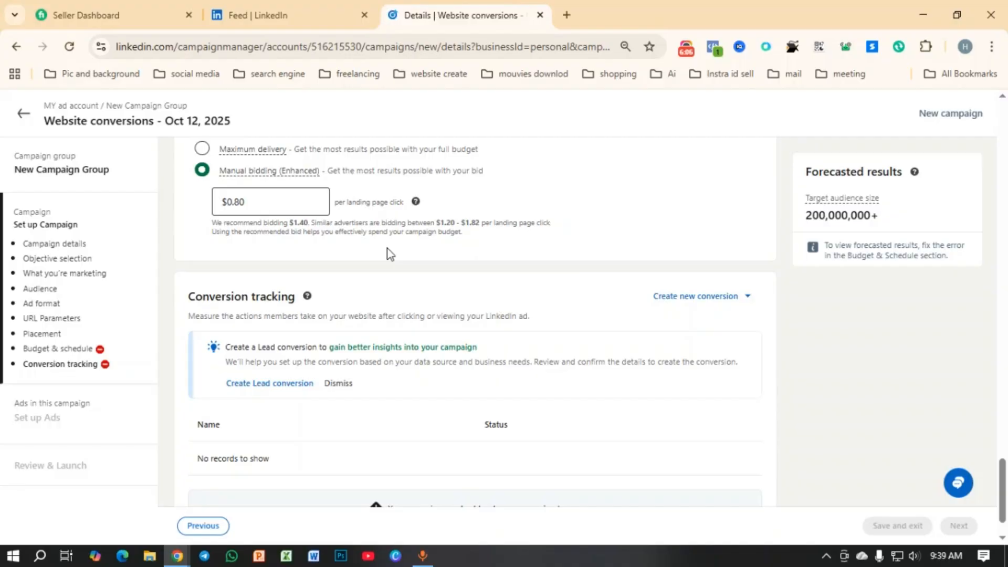
# Dismiss the Lead conversion suggestion in conversion tracking and start a new conversion with the Conversions API
pyautogui.scroll(-1, 359, 275)
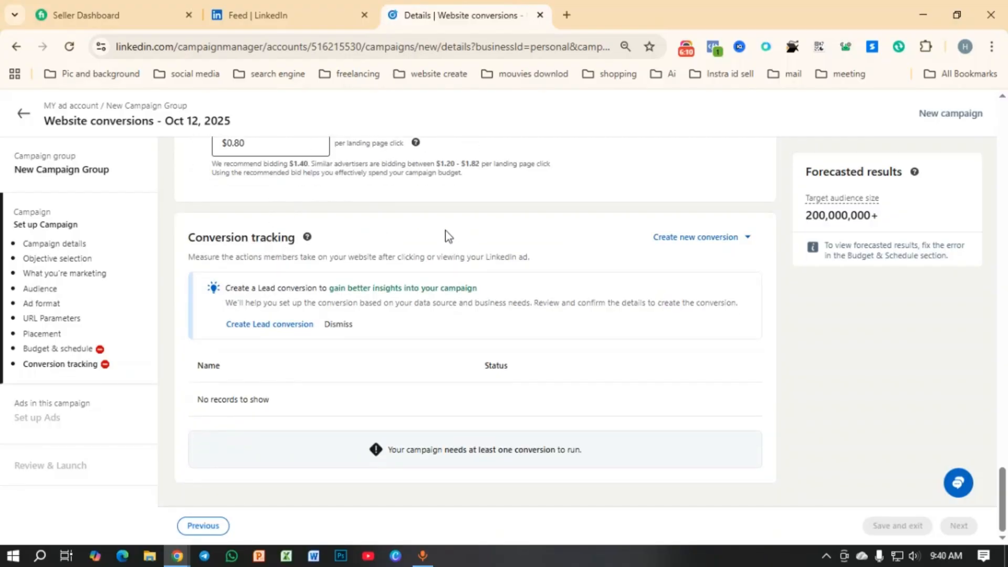
pyautogui.click(339, 325)
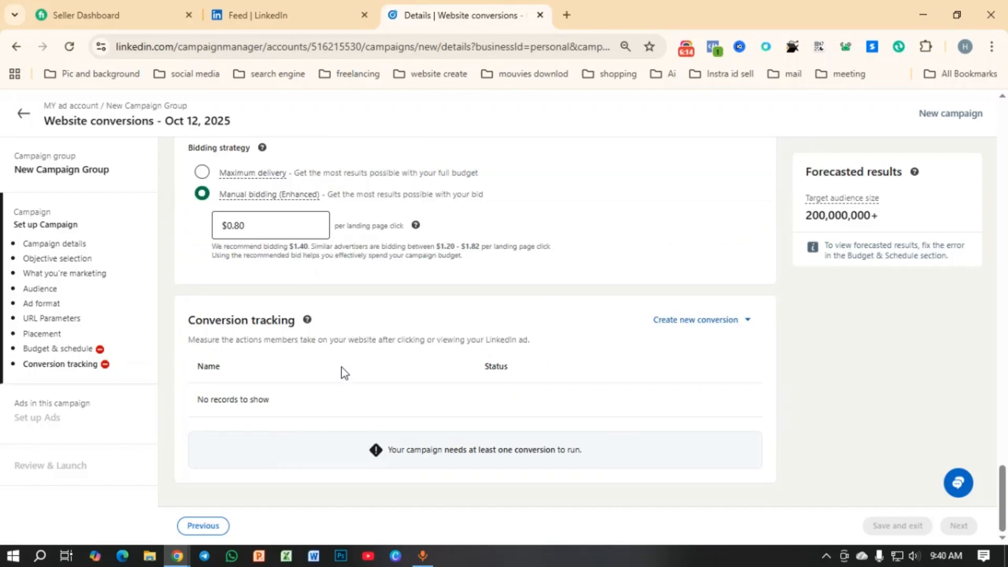
pyautogui.click(678, 321)
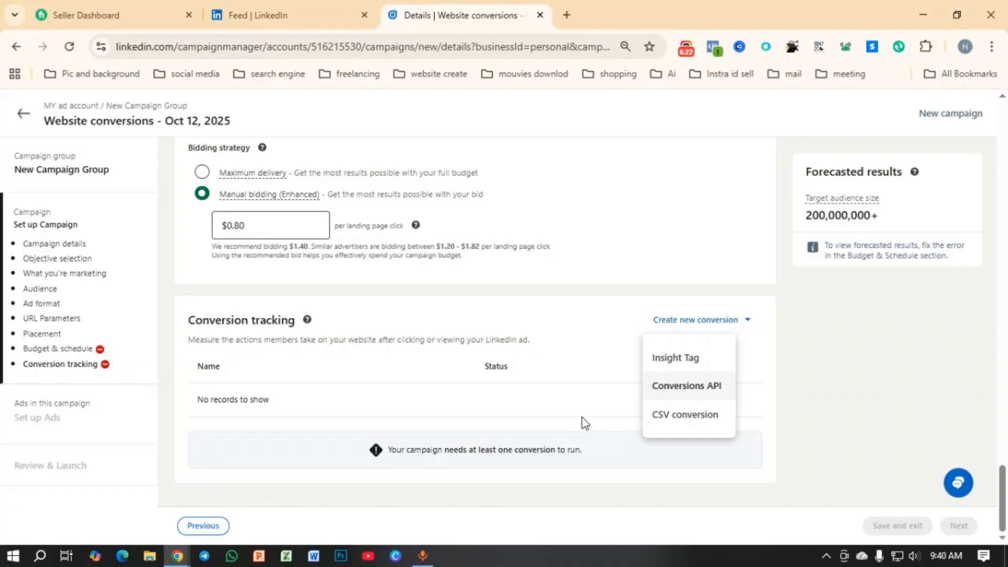
pyautogui.click(661, 387)
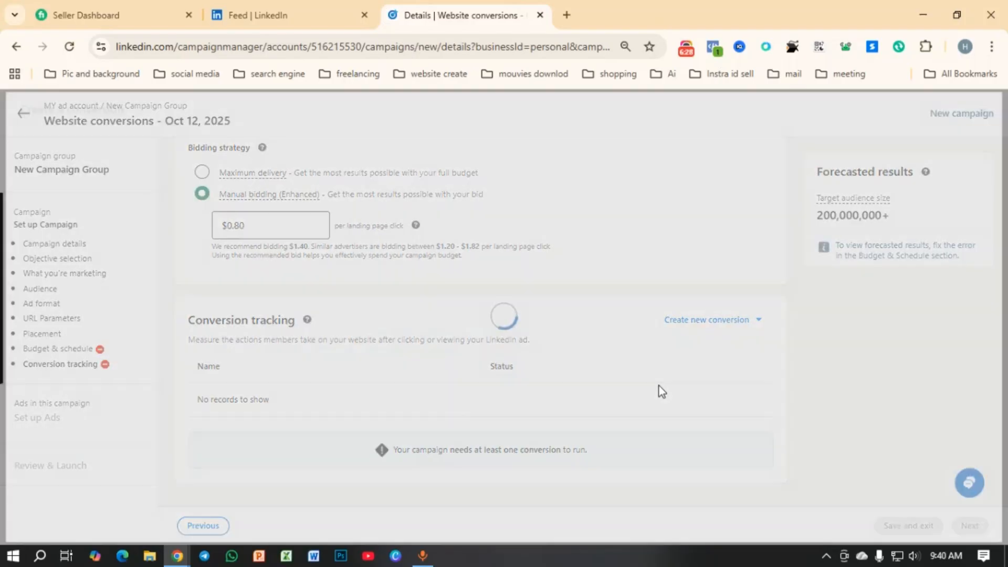
# Look over the new conversion's value, timeframe and attribution settings and cancel creating it
pyautogui.scroll(-3, 446, 294)
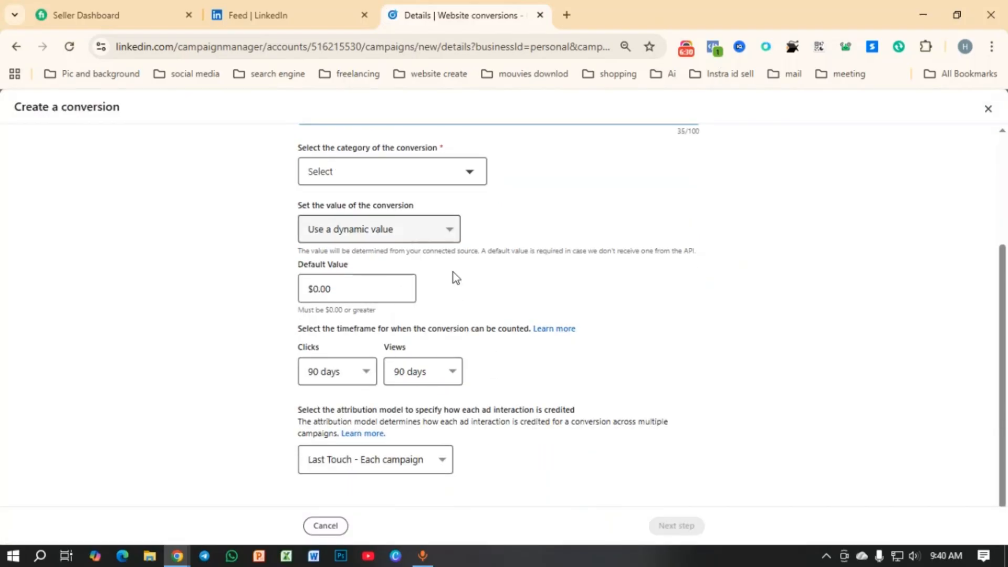
pyautogui.click(314, 525)
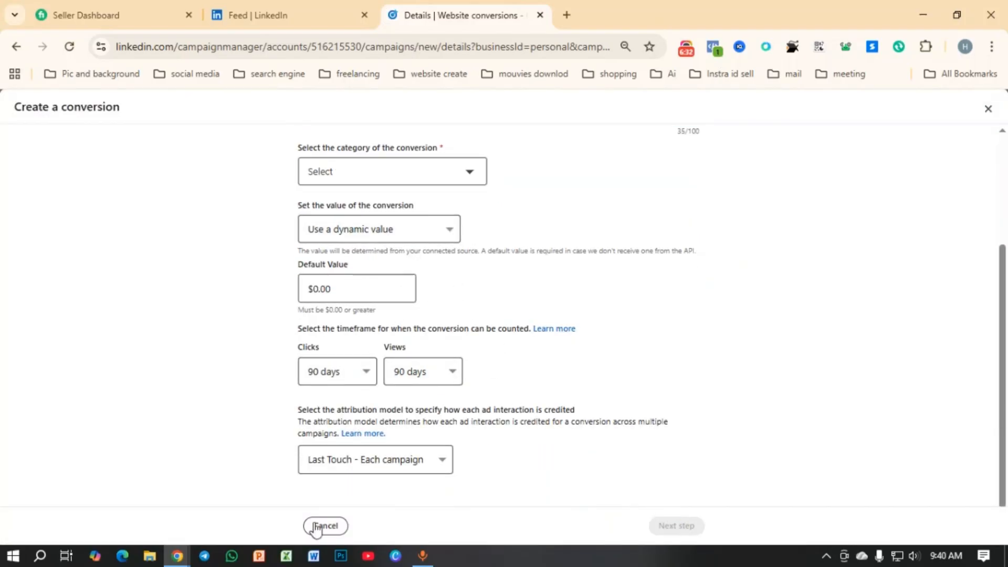
pyautogui.click(321, 525)
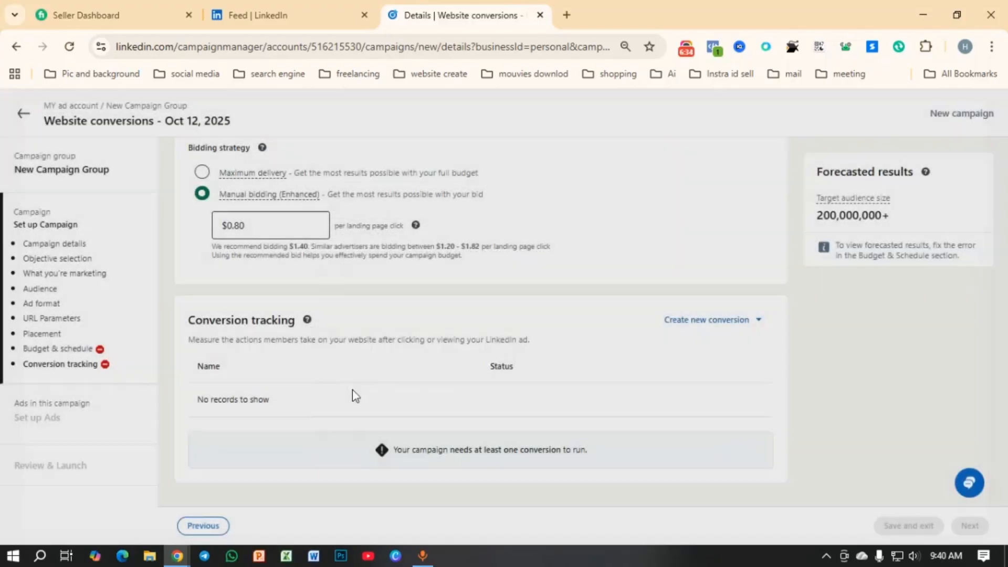
# Remove the date from the campaign name so it reads Website conversions
pyautogui.scroll(20, 540, 434)
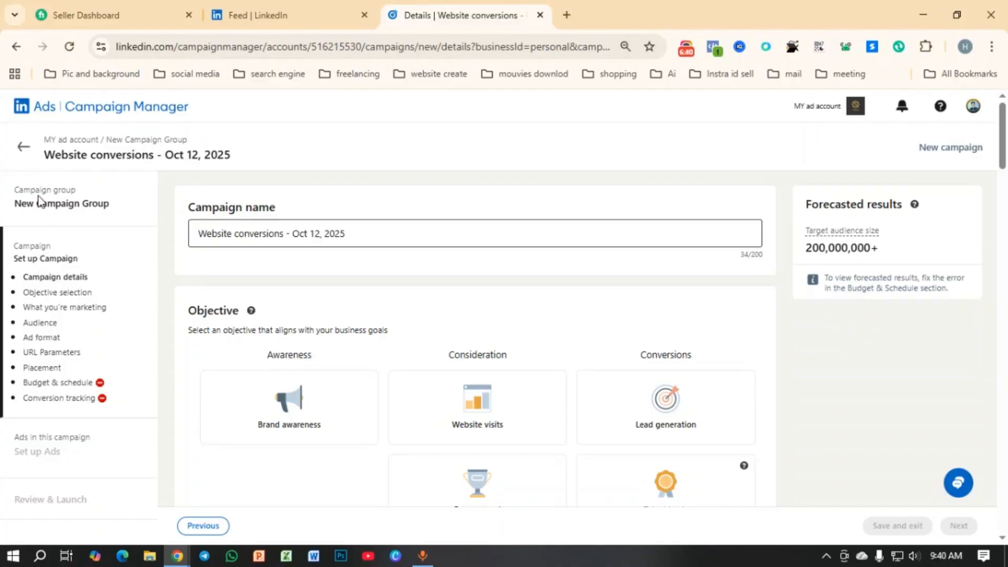
pyautogui.moveTo(354, 233); pyautogui.dragTo(95, 288)
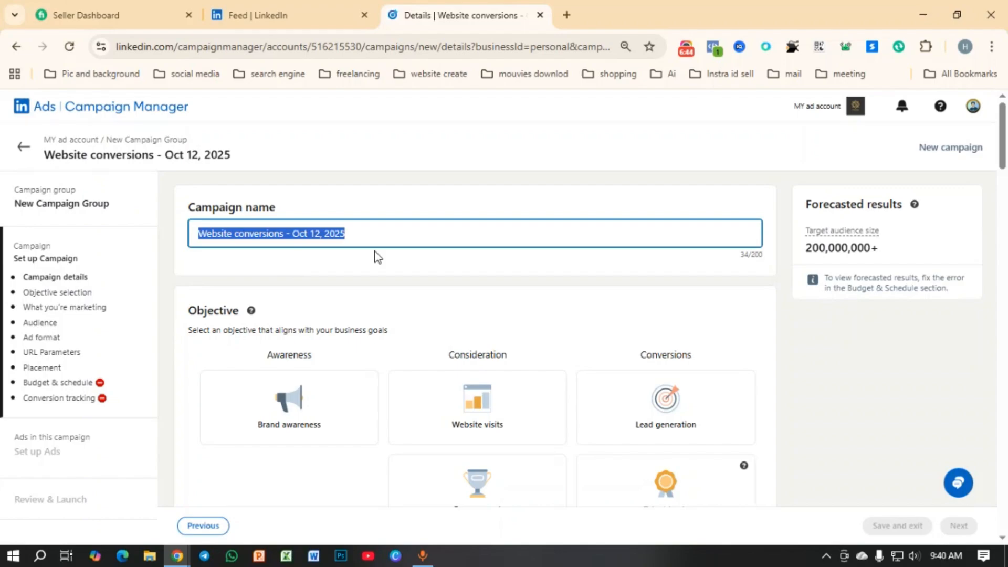
pyautogui.click(361, 231)
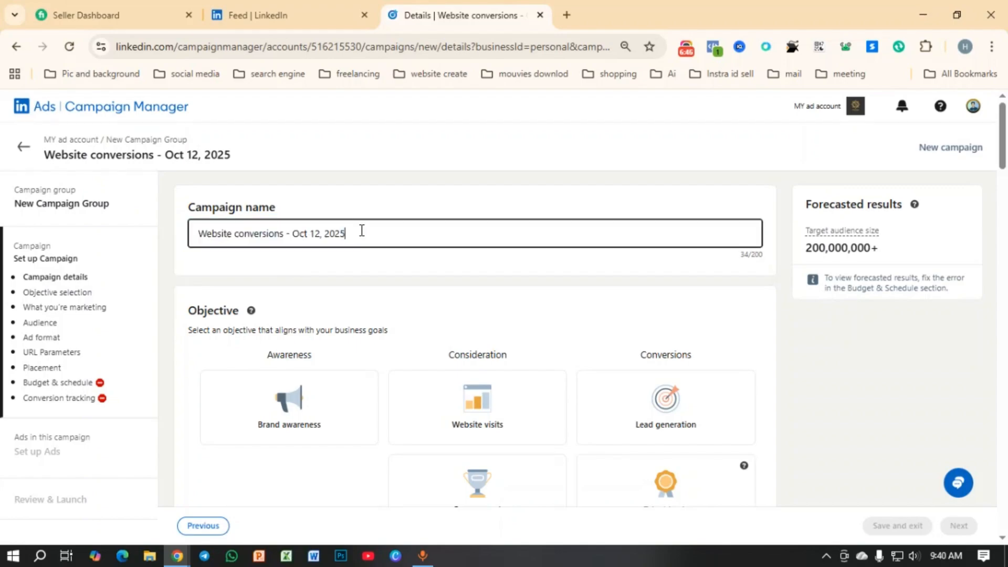
pyautogui.moveTo(361, 231); pyautogui.dragTo(288, 227)
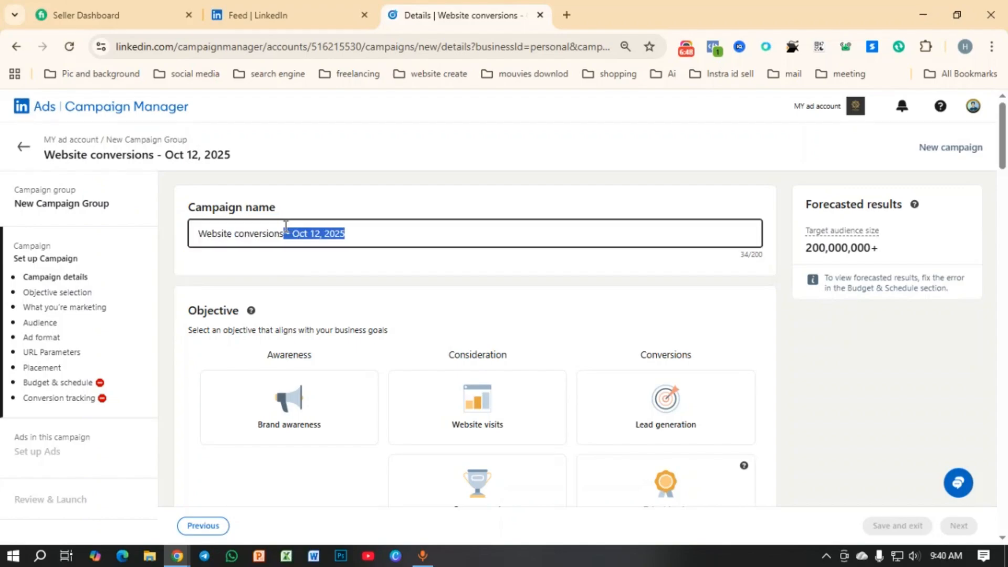
pyautogui.press('BackSpace')
pyautogui.click(530, 274)
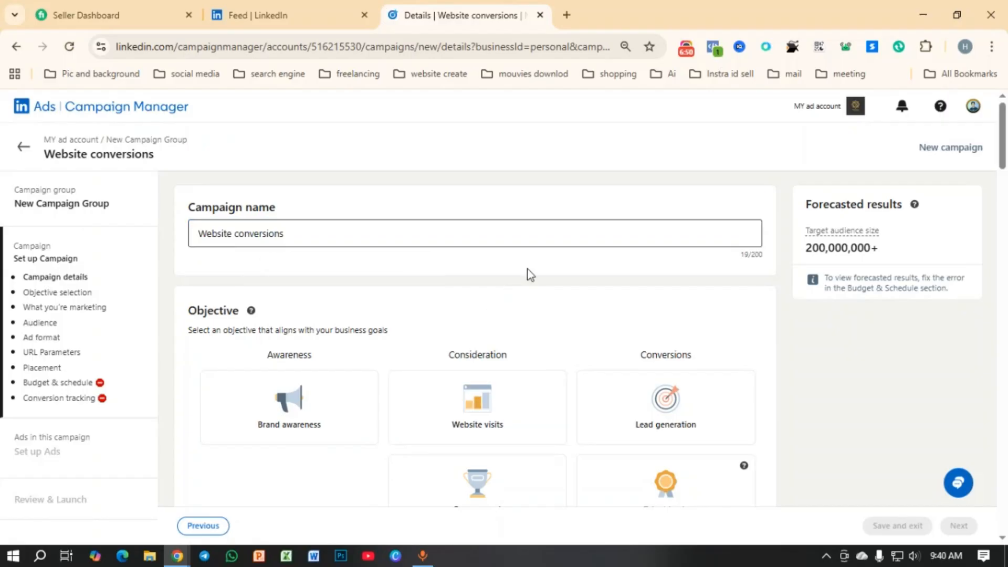
# Examine the What you're marketing section and the campaign's saved and LinkedIn audience lists
pyautogui.scroll(-9, 530, 275)
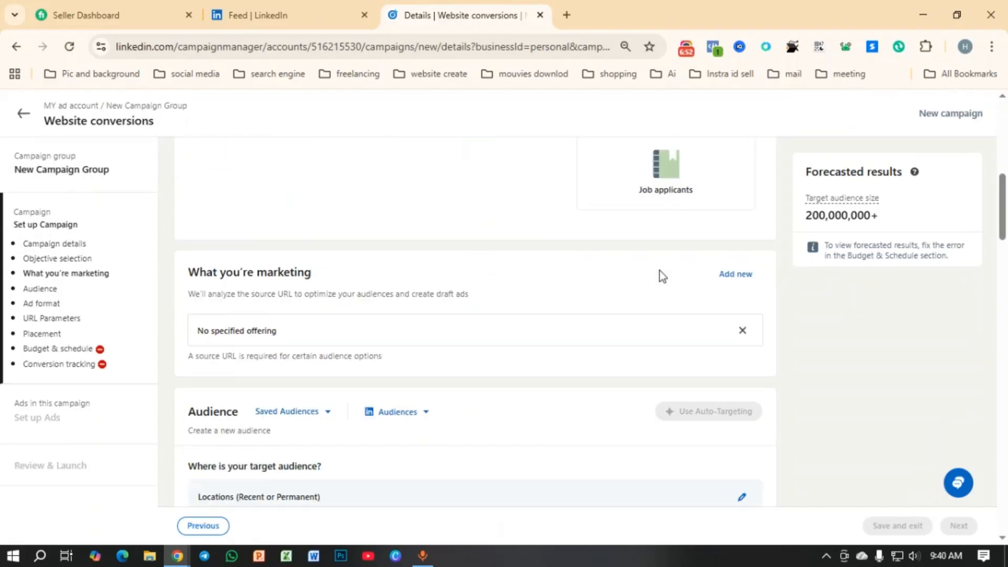
pyautogui.scroll(-1, 659, 270)
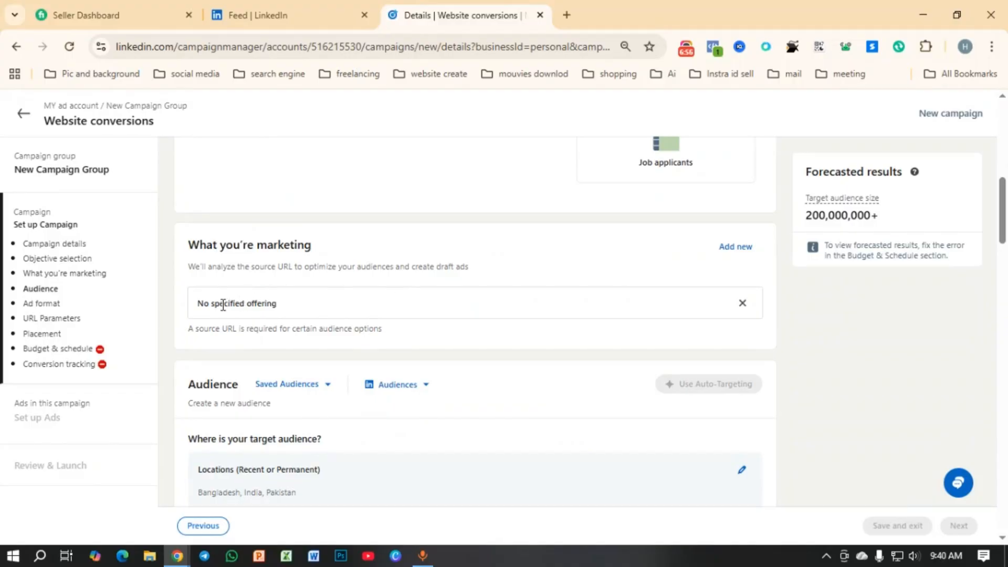
pyautogui.scroll(-3, 524, 292)
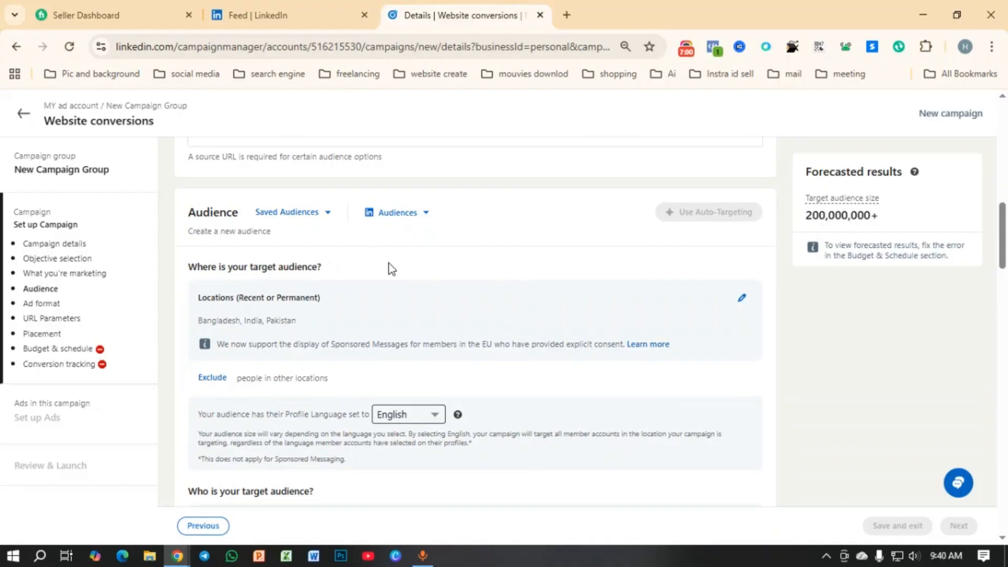
pyautogui.click(413, 214)
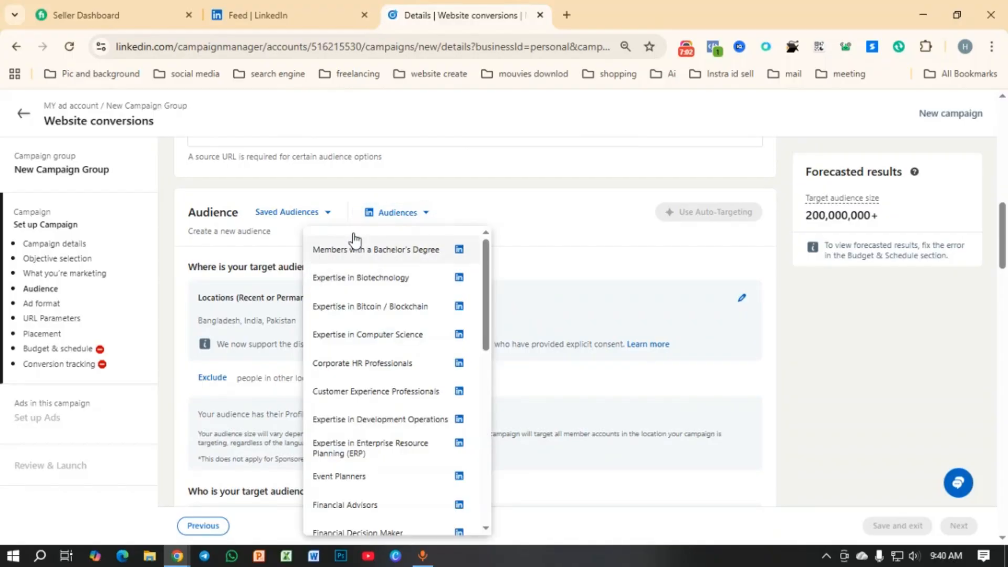
pyautogui.click(326, 213)
pyautogui.click(374, 212)
pyautogui.click(376, 332)
pyautogui.click(588, 357)
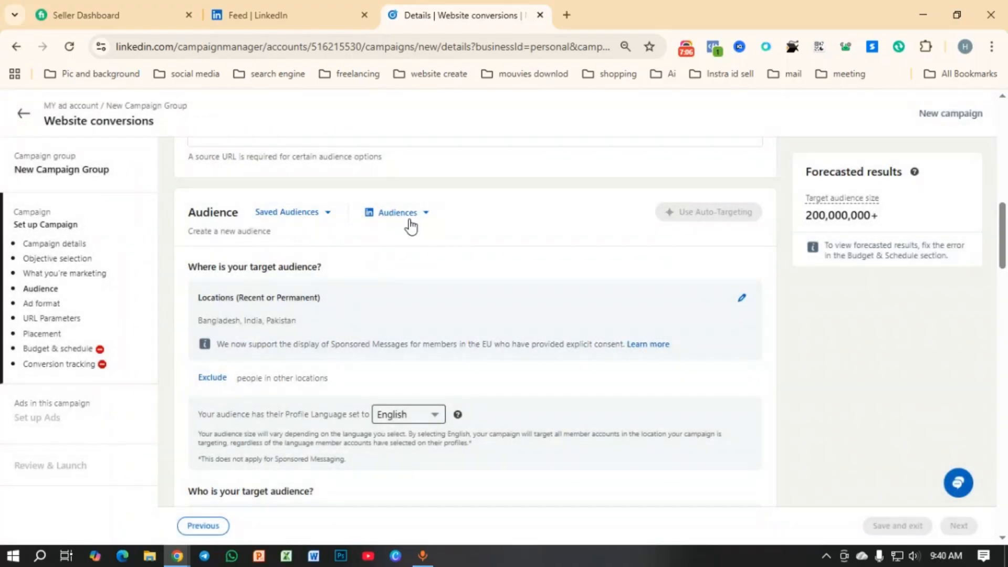
# Browse the full list of LinkedIn audience templates, check the saved audiences, and leave without selecting one
pyautogui.click(410, 221)
pyautogui.scroll(-10, 439, 283)
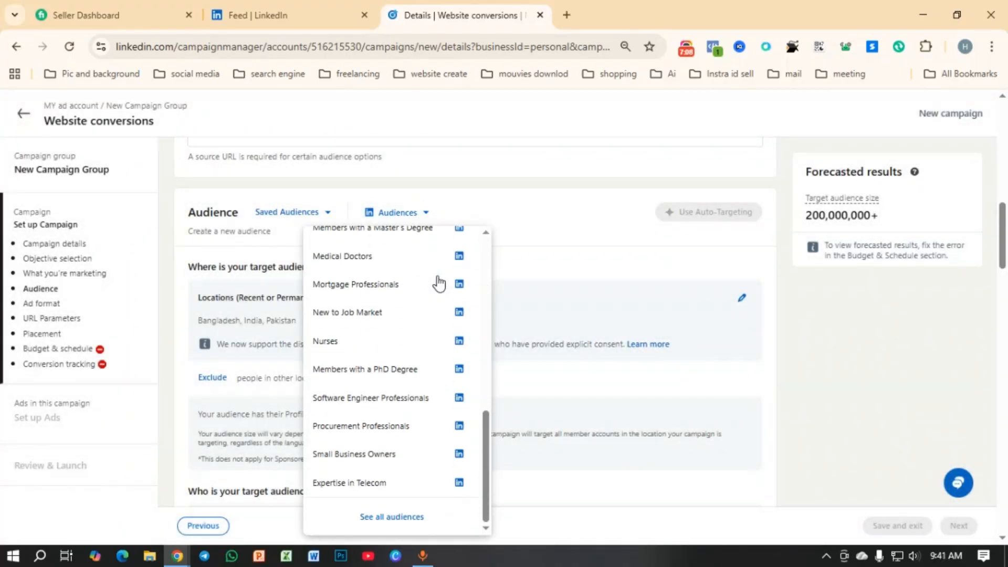
pyautogui.click(417, 520)
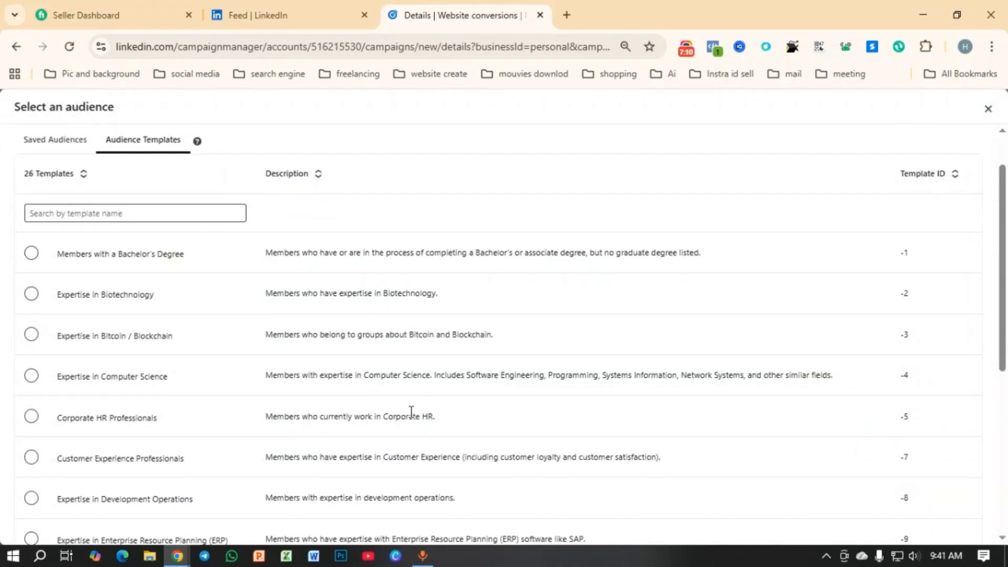
pyautogui.scroll(-6, 411, 412)
pyautogui.scroll(8, 651, 386)
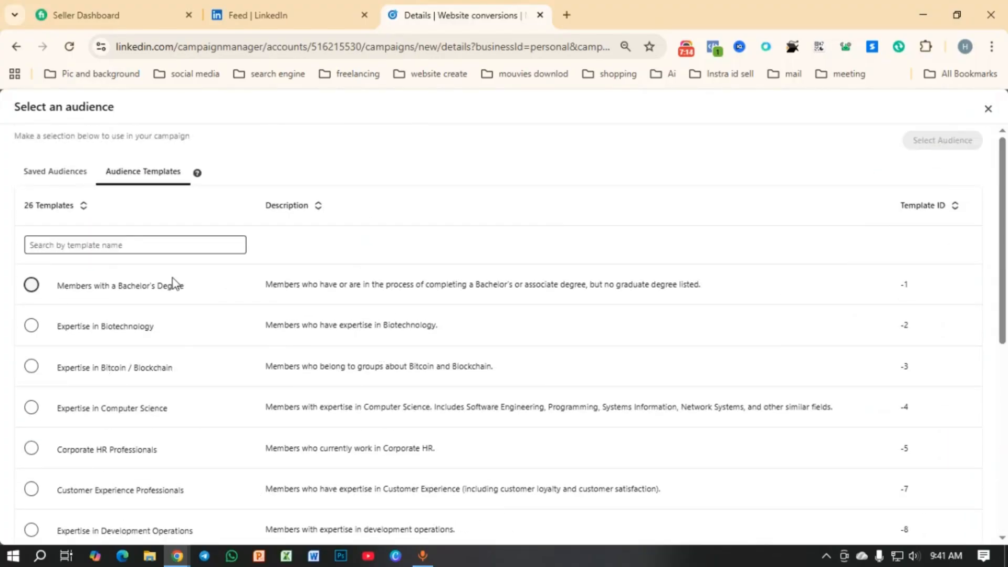
pyautogui.click(34, 173)
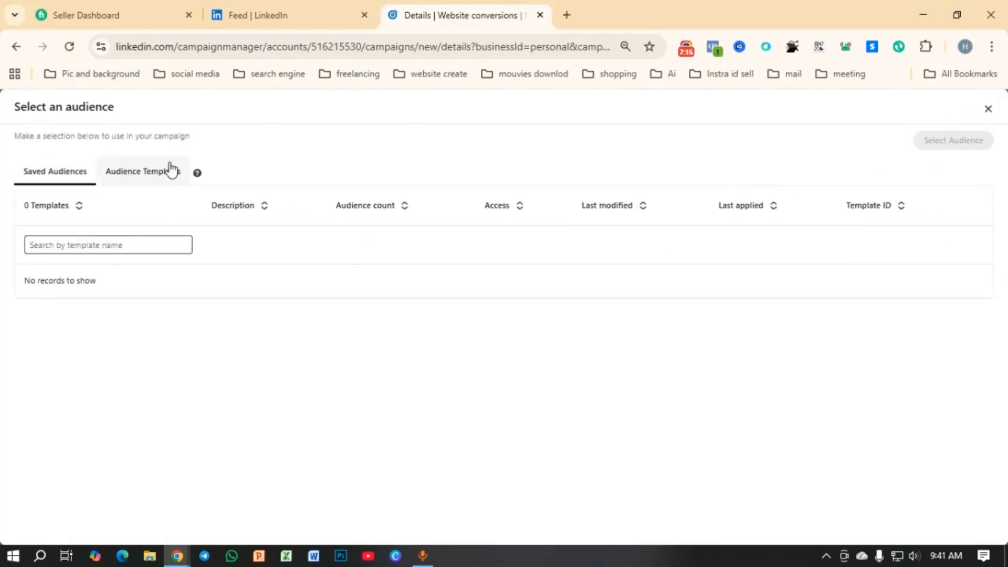
pyautogui.click(171, 168)
pyautogui.click(988, 108)
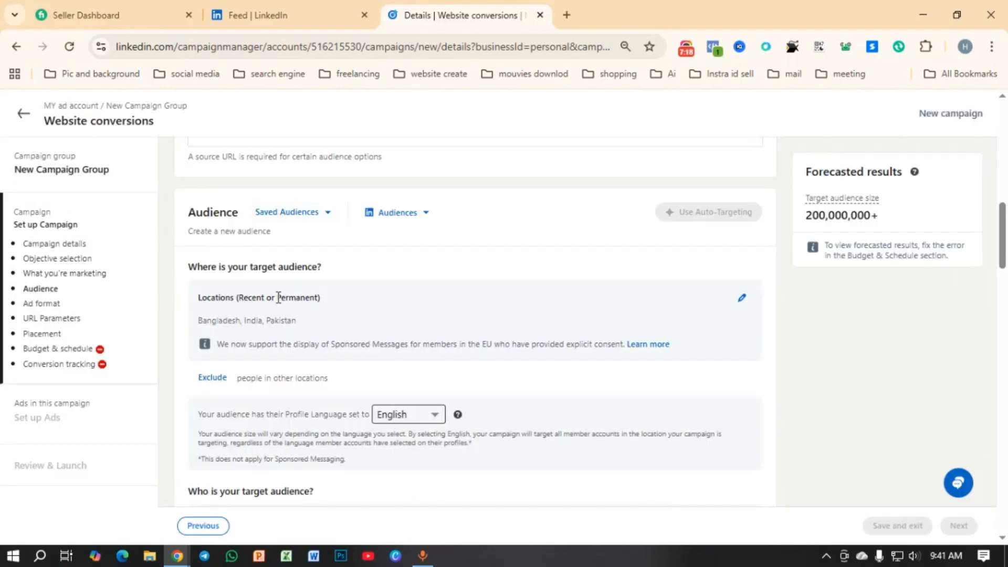
# Add the Business/Commerce, General field of study to the audience's excluded attributes, and close the Save audience dialog without saving
pyautogui.scroll(-7, 315, 304)
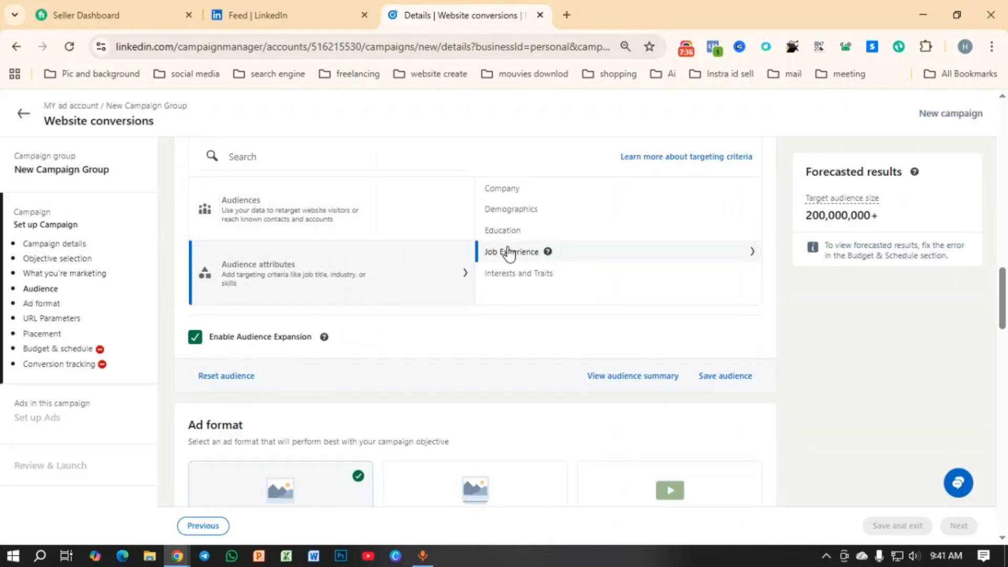
pyautogui.click(504, 231)
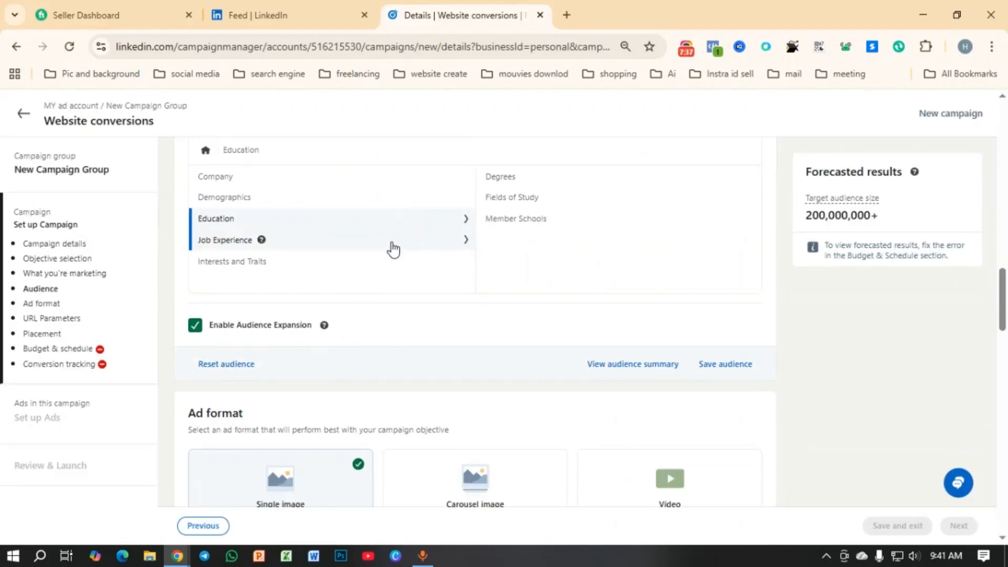
pyautogui.click(533, 196)
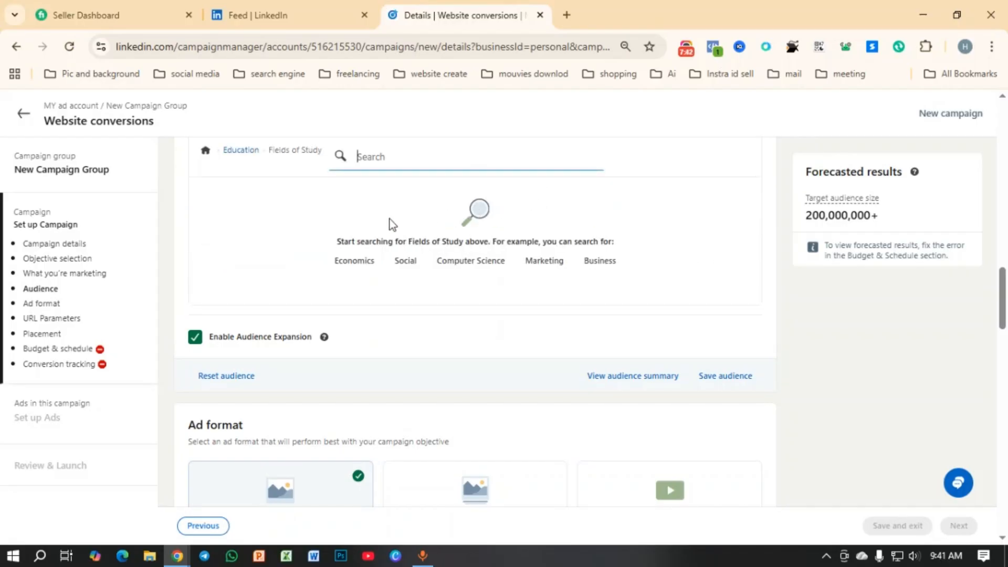
pyautogui.write('b')
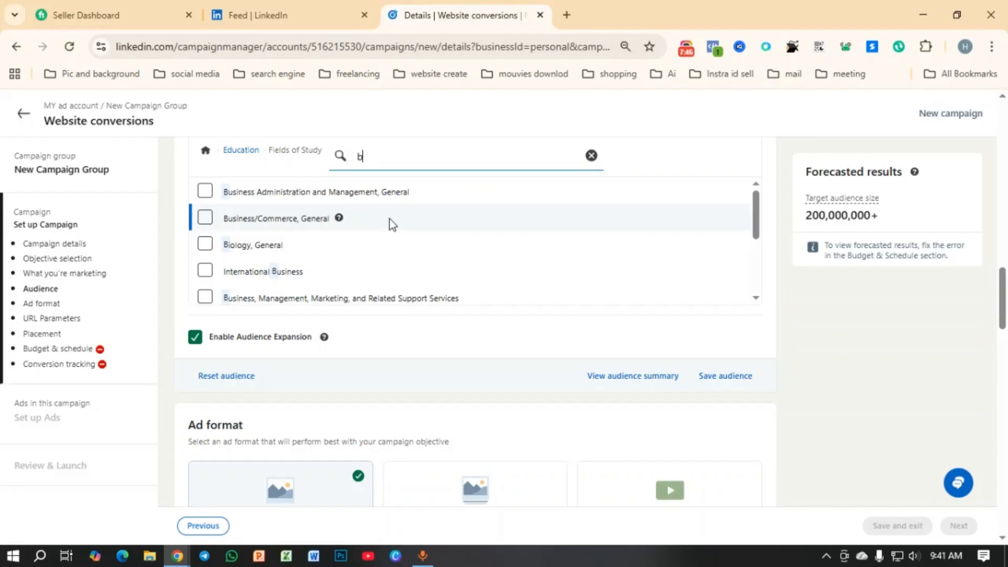
pyautogui.write('a')
pyautogui.press('BackSpace')
pyautogui.write('usiness')
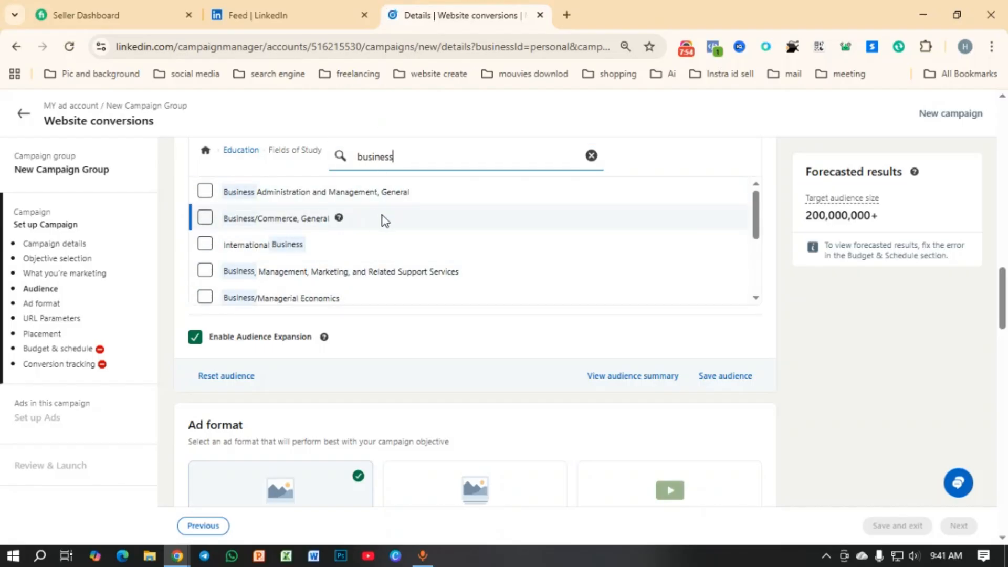
pyautogui.click(383, 217)
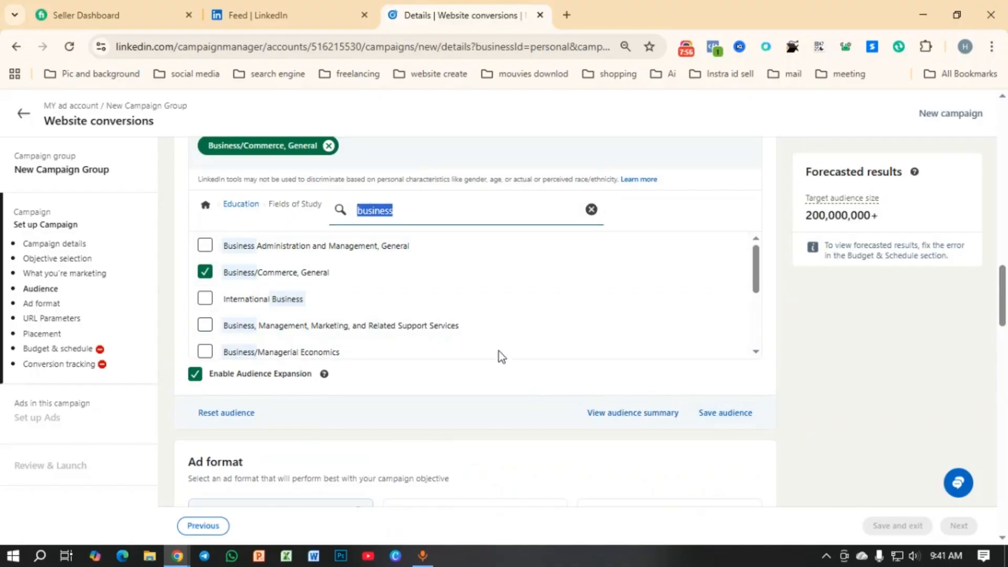
pyautogui.click(735, 415)
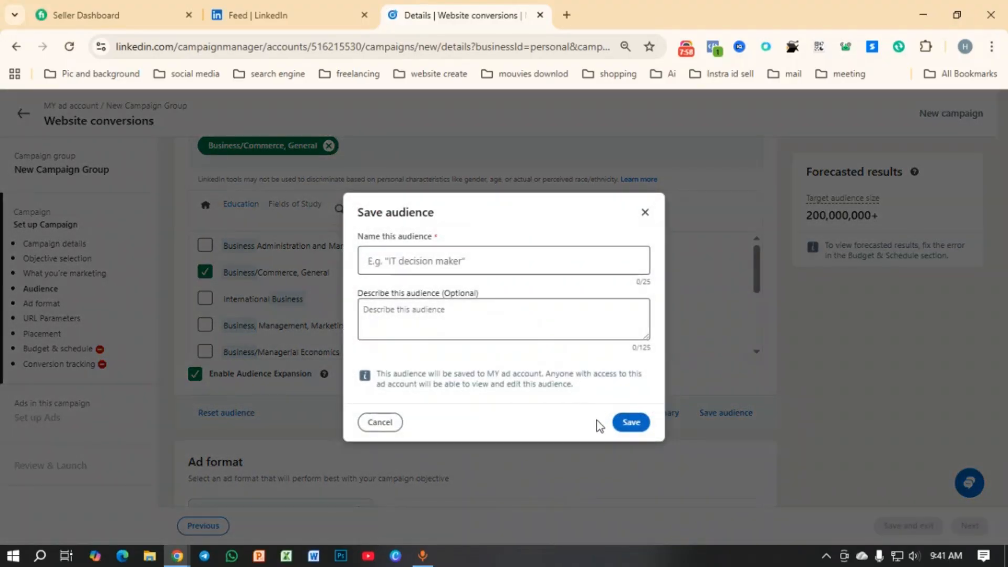
pyautogui.click(646, 213)
# Clear the field-of-study search and compare the Audiences and Audience attributes categories available for exclusion
pyautogui.scroll(2, 645, 326)
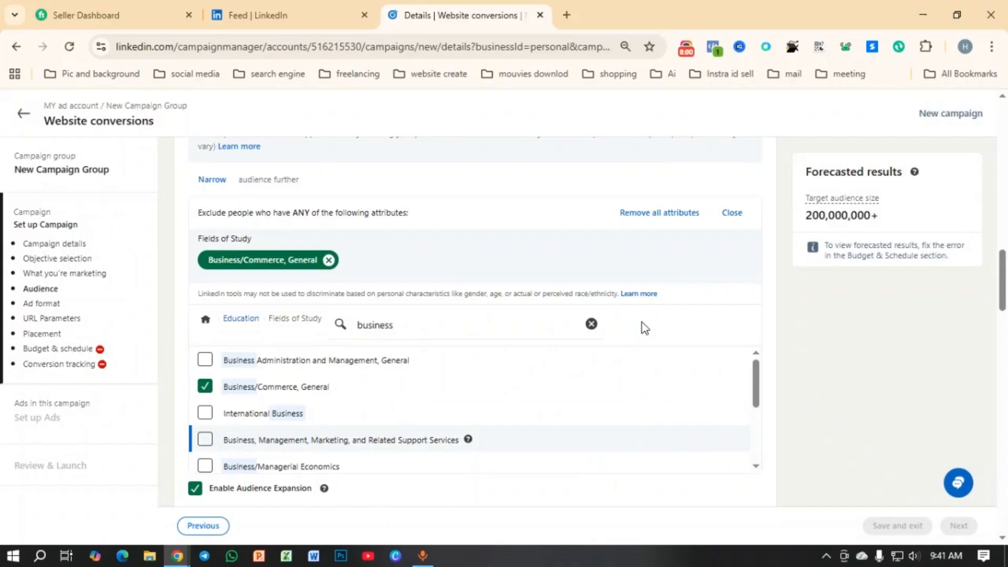
pyautogui.scroll(1, 604, 333)
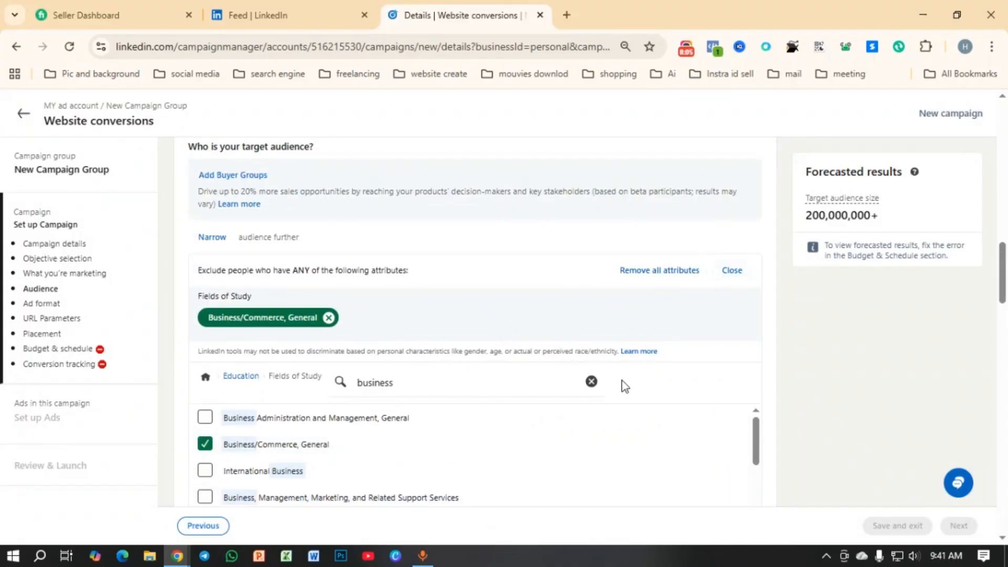
pyautogui.click(592, 382)
pyautogui.click(206, 378)
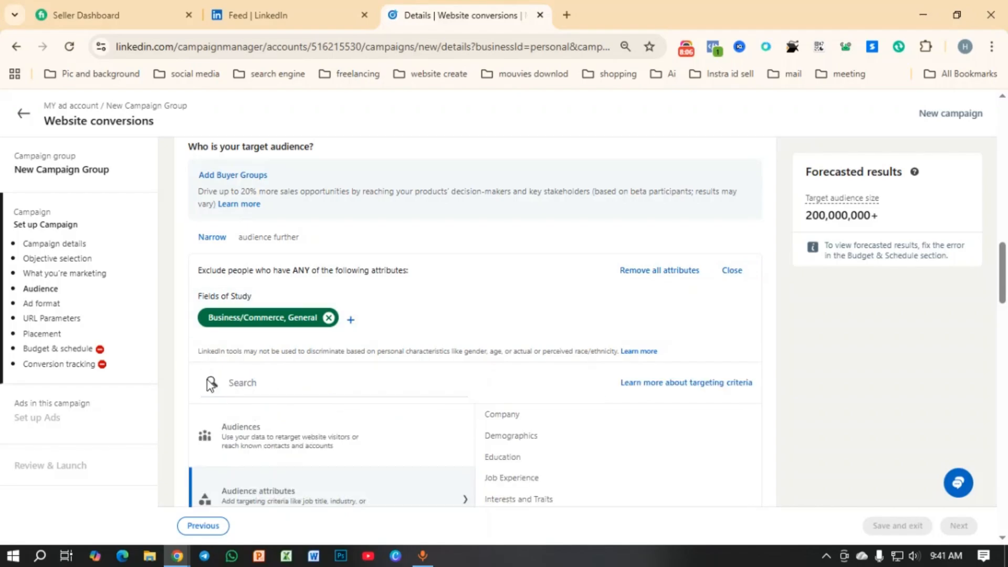
pyautogui.scroll(-3, 368, 306)
pyautogui.scroll(-1, 648, 316)
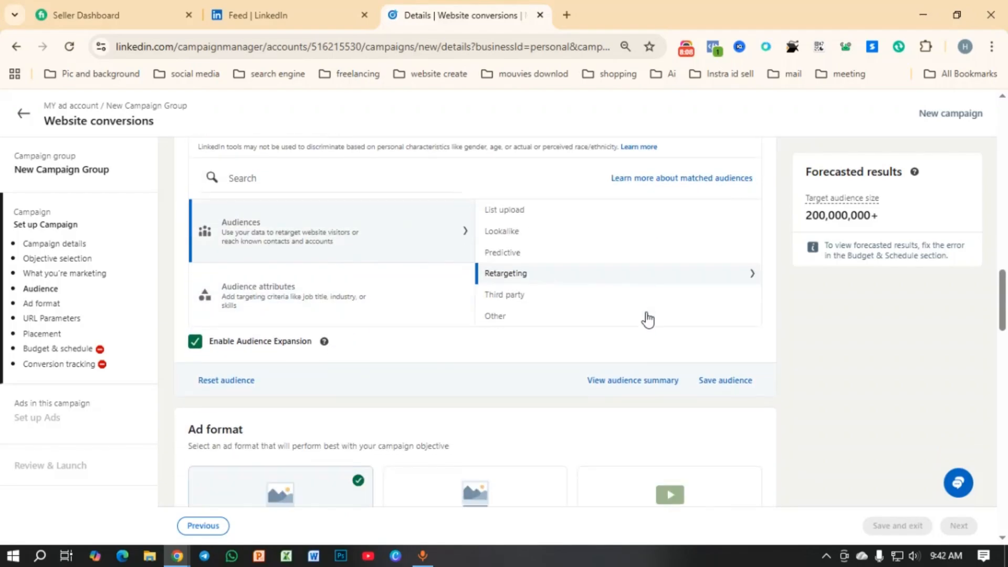
pyautogui.scroll(1, 649, 316)
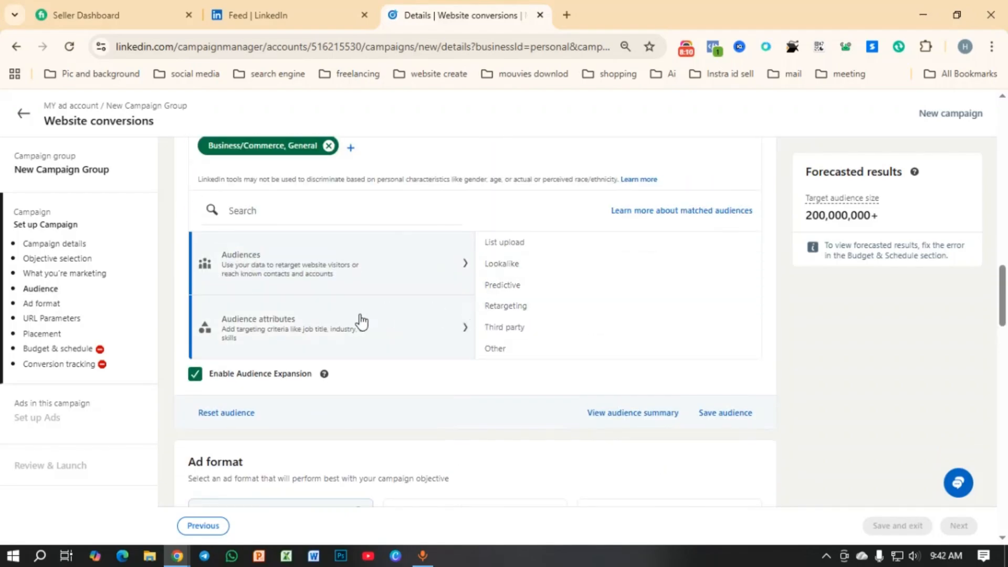
pyautogui.click(439, 338)
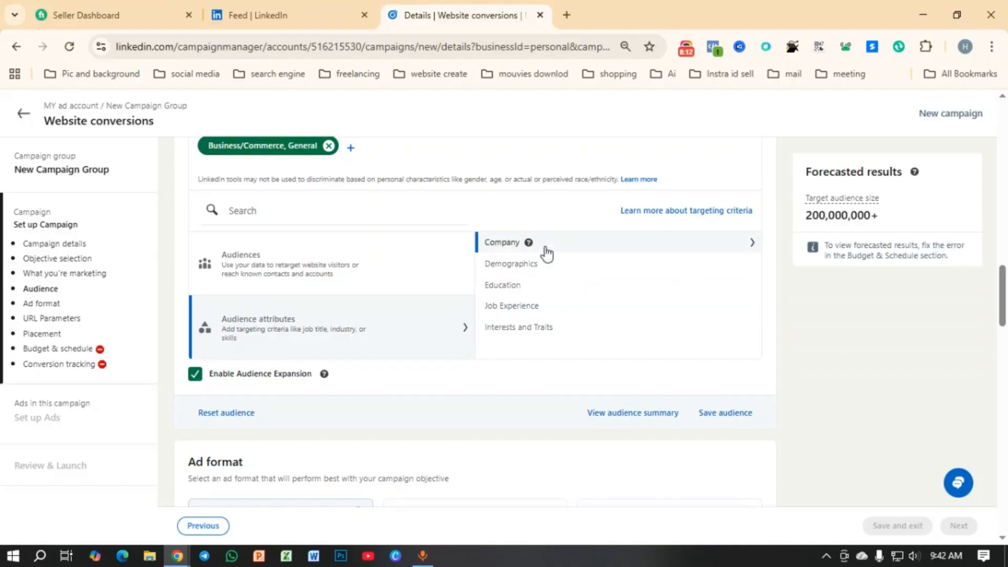
pyautogui.scroll(3, 541, 252)
# Search the included audience attributes for "digital" and add the Digital Strategist job title
pyautogui.click(219, 238)
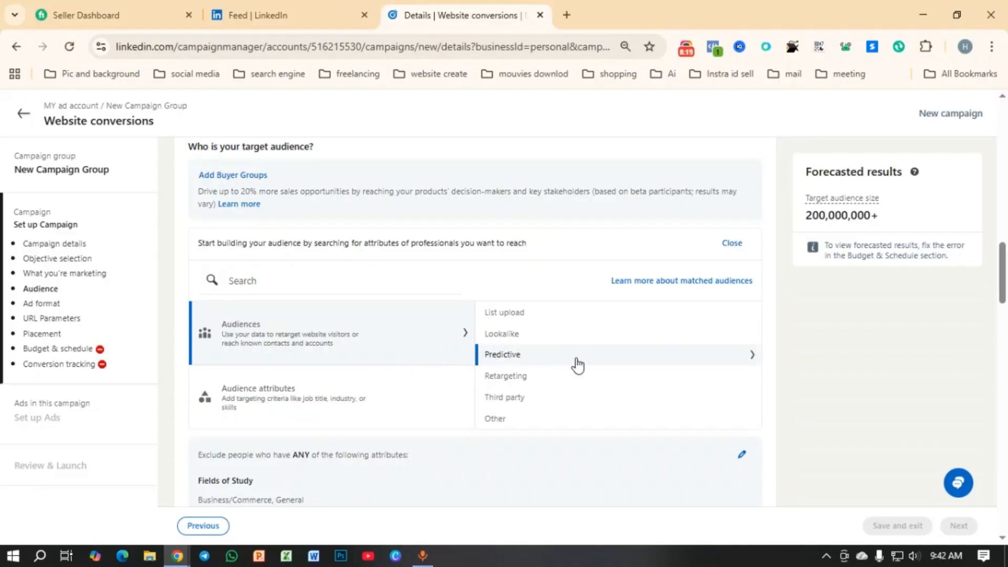
pyautogui.scroll(-3, 578, 363)
pyautogui.scroll(3, 578, 364)
pyautogui.click(297, 285)
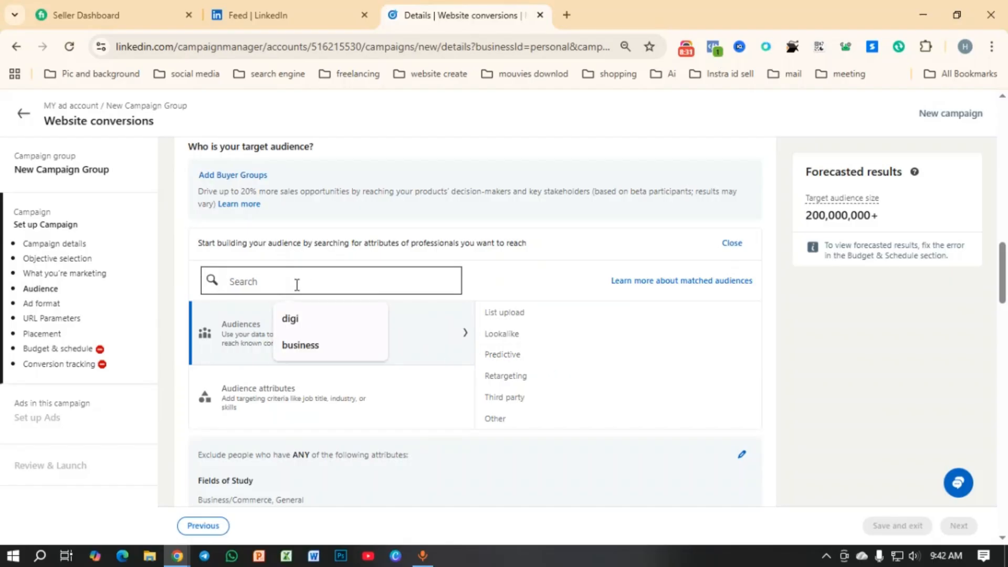
pyautogui.write('digital')
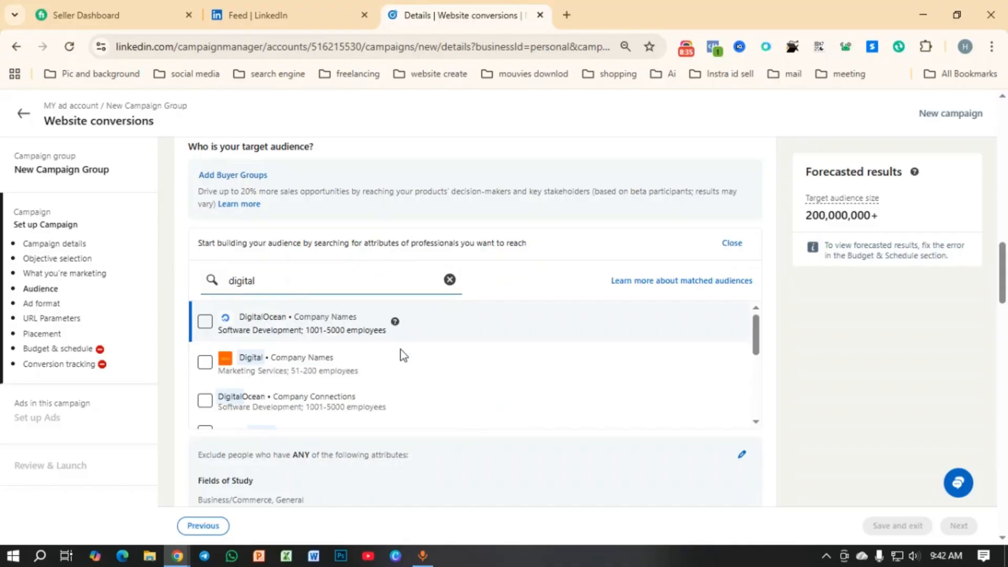
pyautogui.scroll(-5, 351, 368)
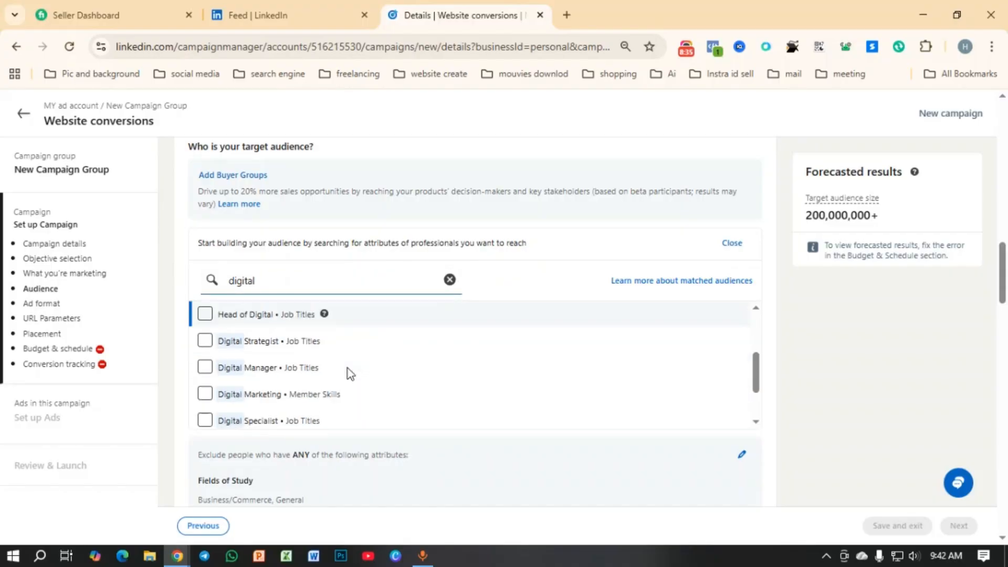
pyautogui.click(203, 335)
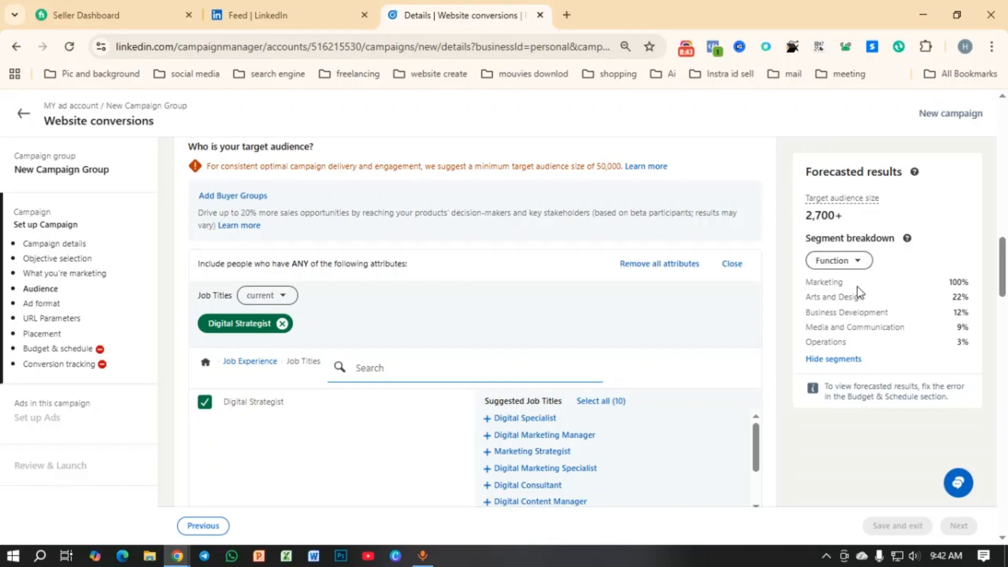
# Add the suggested job titles Digital Specialist, Digital Marketing Manager and Digital Consultant to the included audience
pyautogui.scroll(-3, 389, 318)
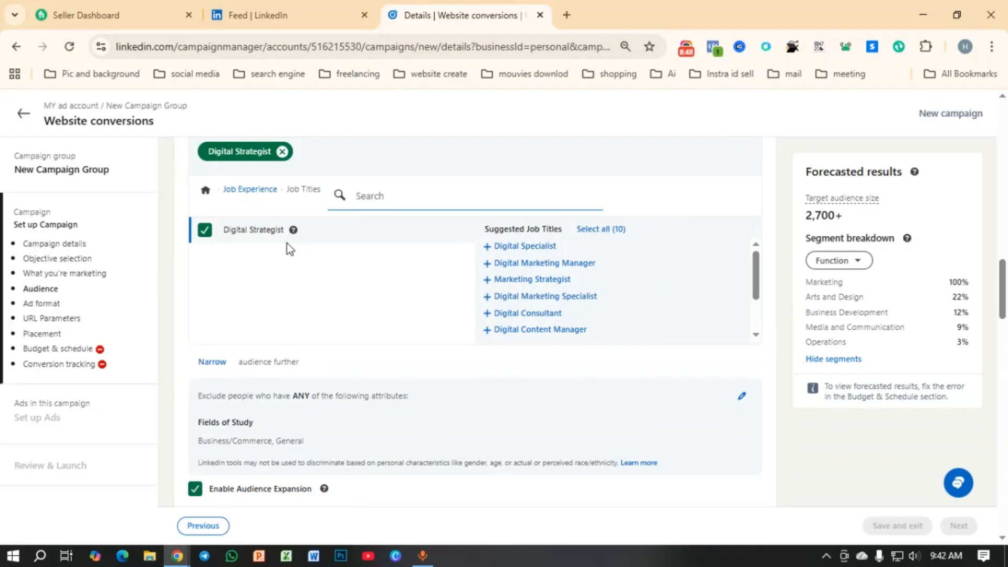
pyautogui.click(488, 246)
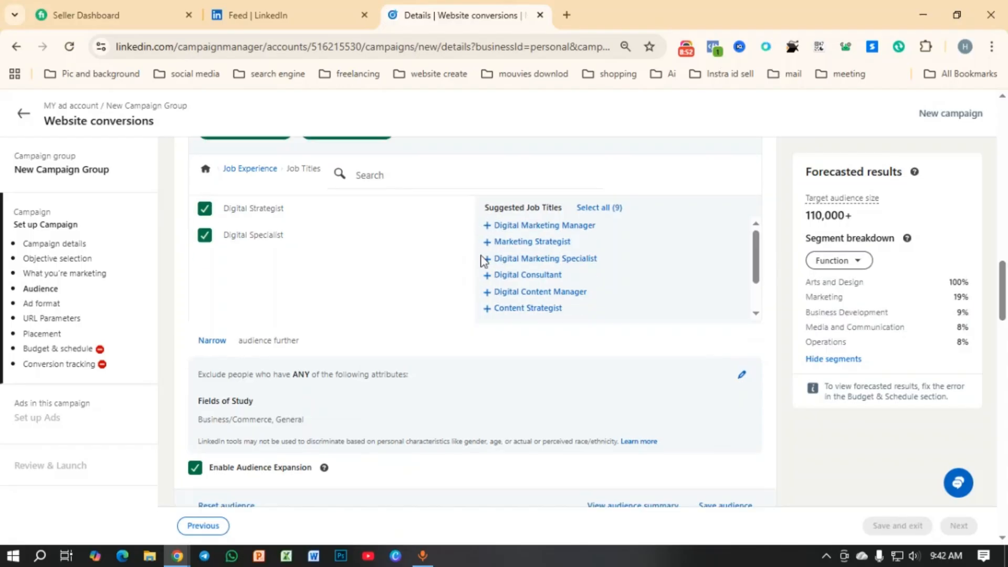
pyautogui.click(488, 227)
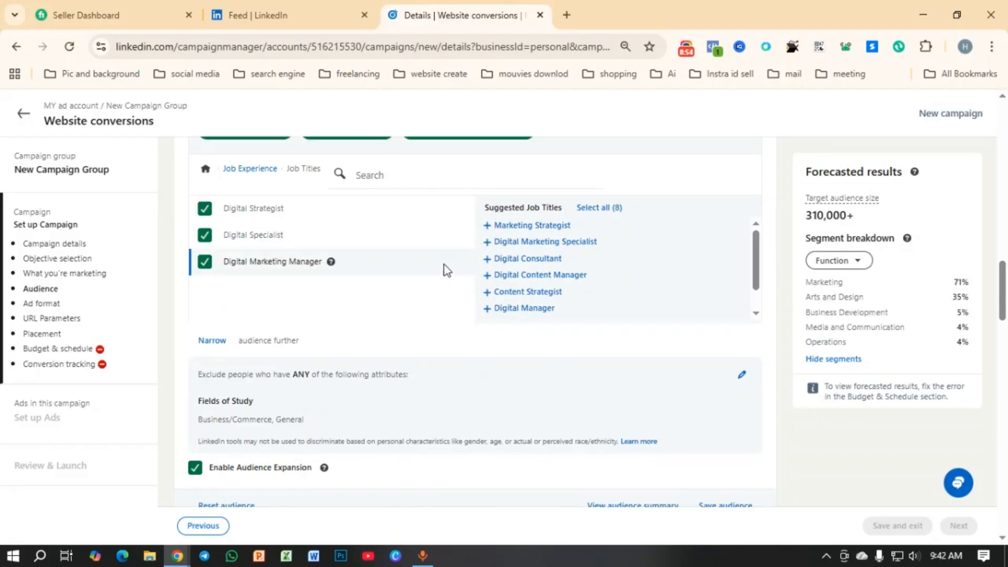
pyautogui.click(486, 259)
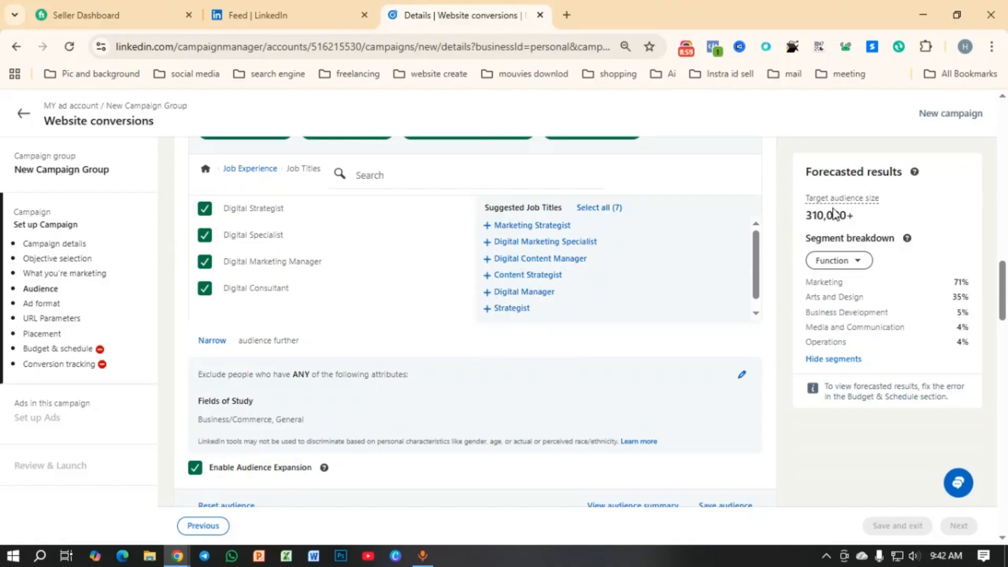
# Search the job titles for "entrepre" and add Entrepreneur to the included audience
pyautogui.scroll(3, 285, 286)
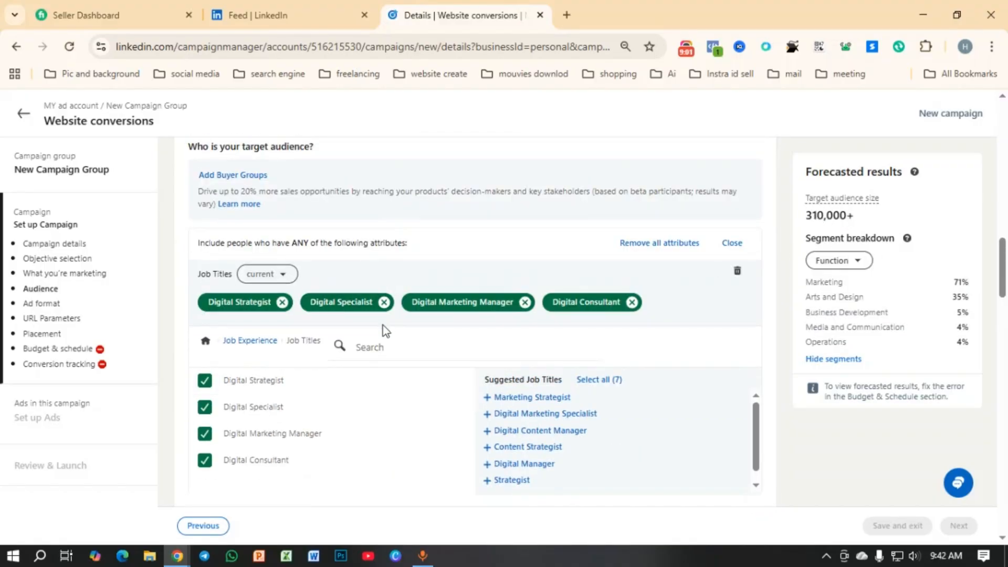
pyautogui.click(389, 346)
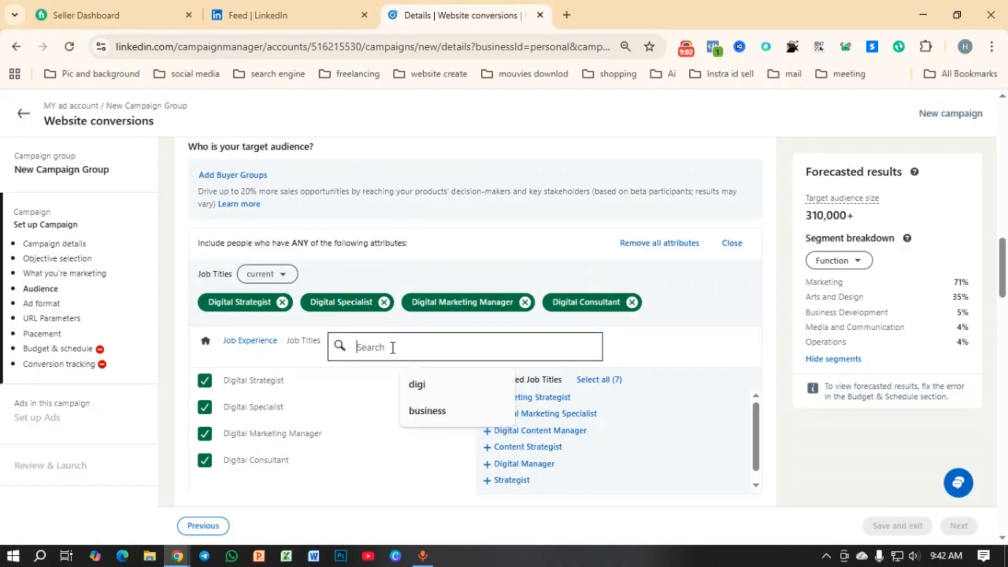
pyautogui.write('entrepre')
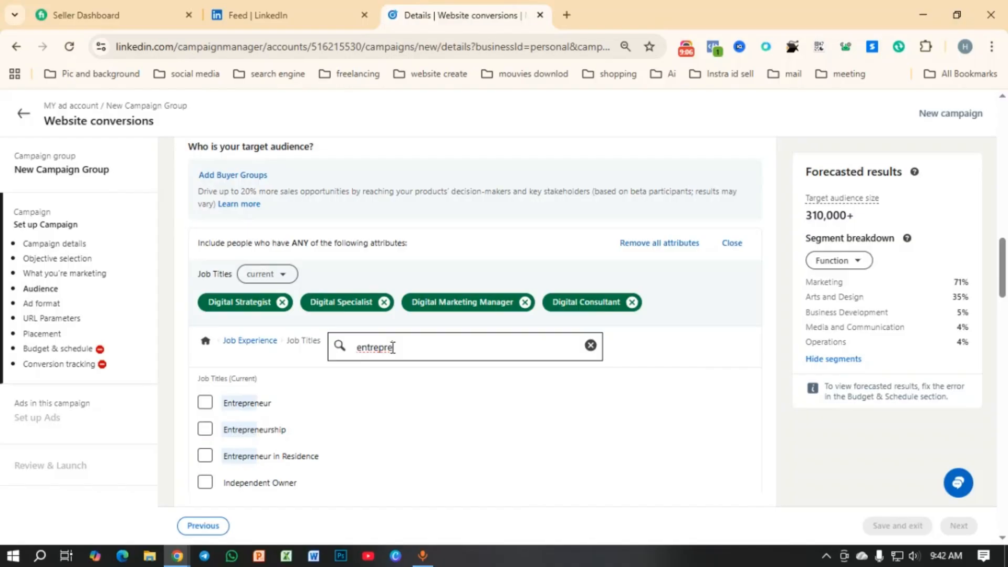
pyautogui.click(235, 415)
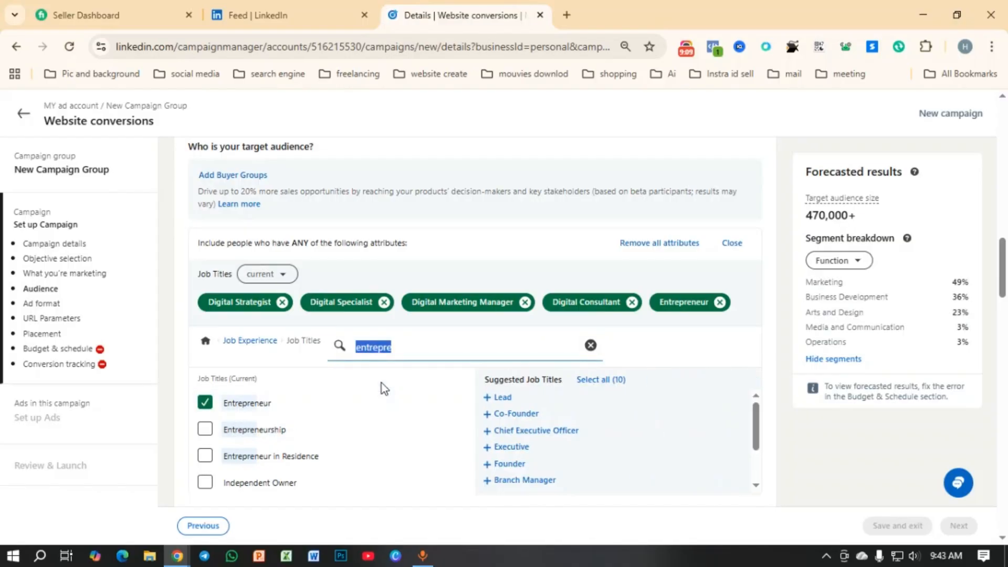
# Add the suggested job titles Lead and Co-Founder, and close the included-attributes editor
pyautogui.scroll(-3, 538, 230)
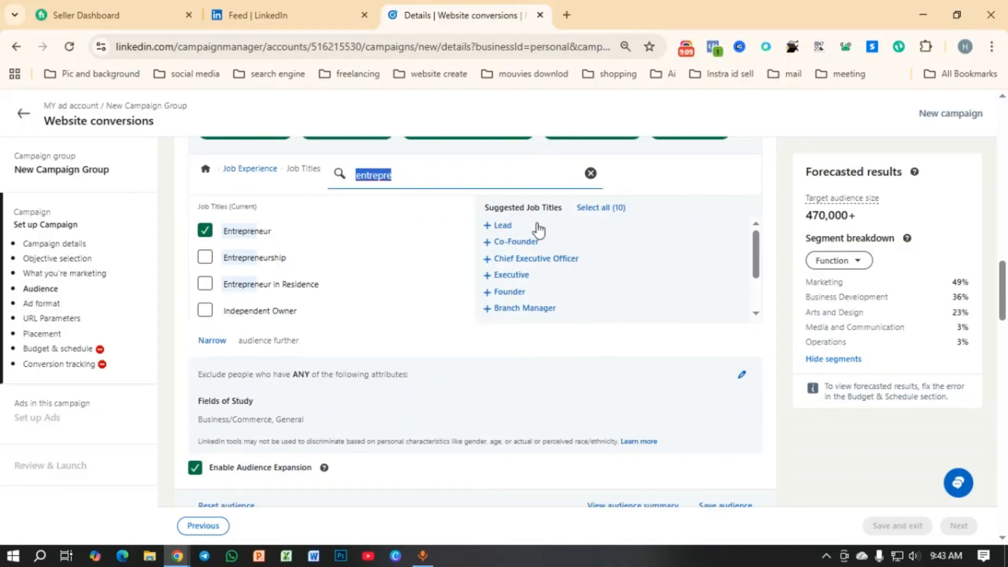
pyautogui.click(488, 226)
pyautogui.click(494, 255)
pyautogui.scroll(3, 706, 331)
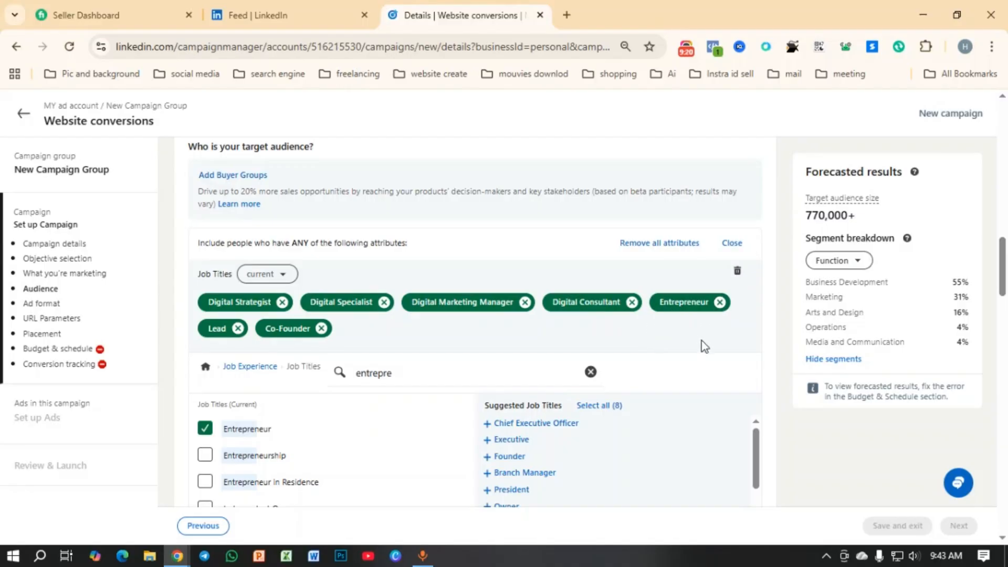
pyautogui.click(732, 243)
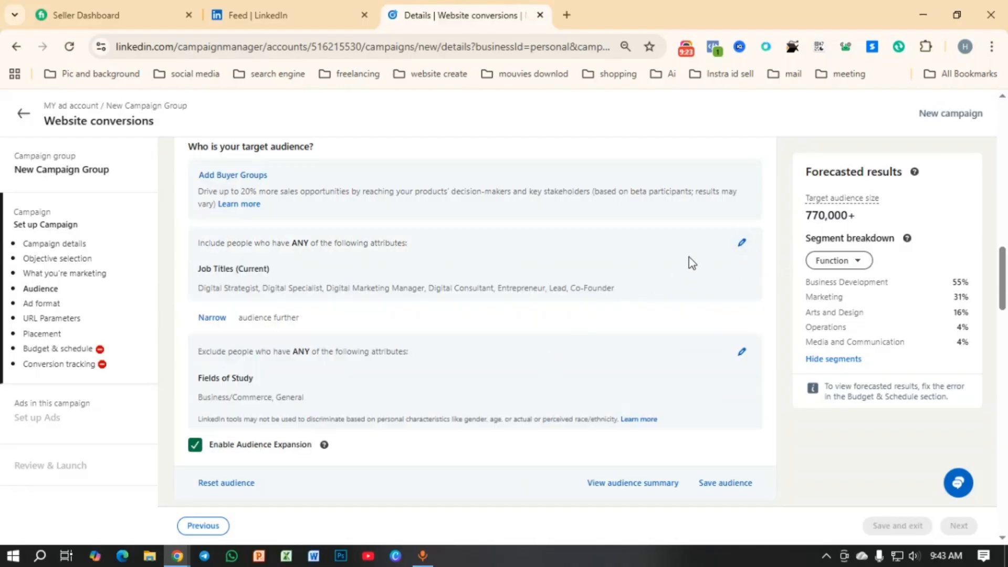
# Set the end date in the campaign schedule to 11/10/2025
pyautogui.scroll(-10, 582, 294)
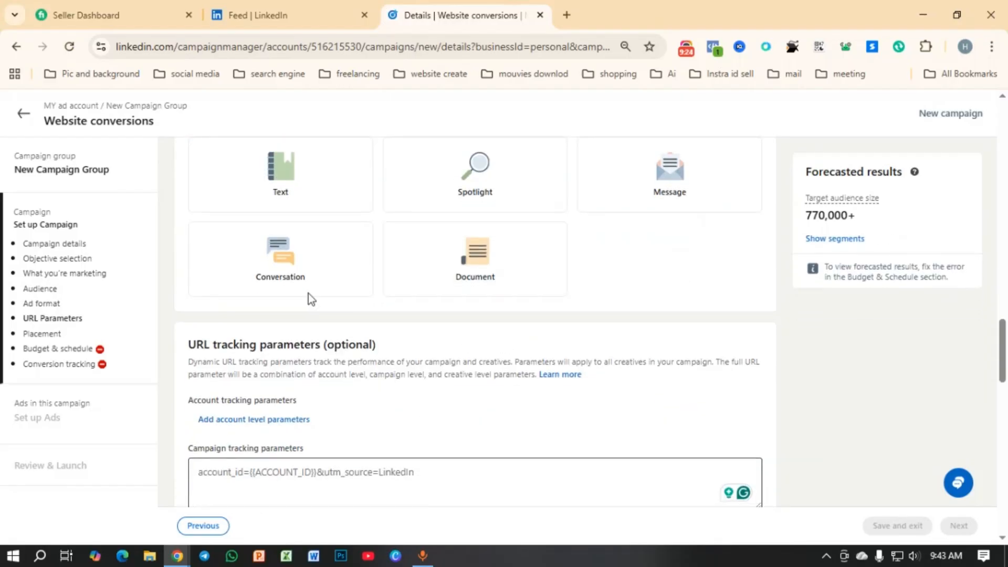
pyautogui.scroll(3, 304, 300)
pyautogui.scroll(-3, 417, 252)
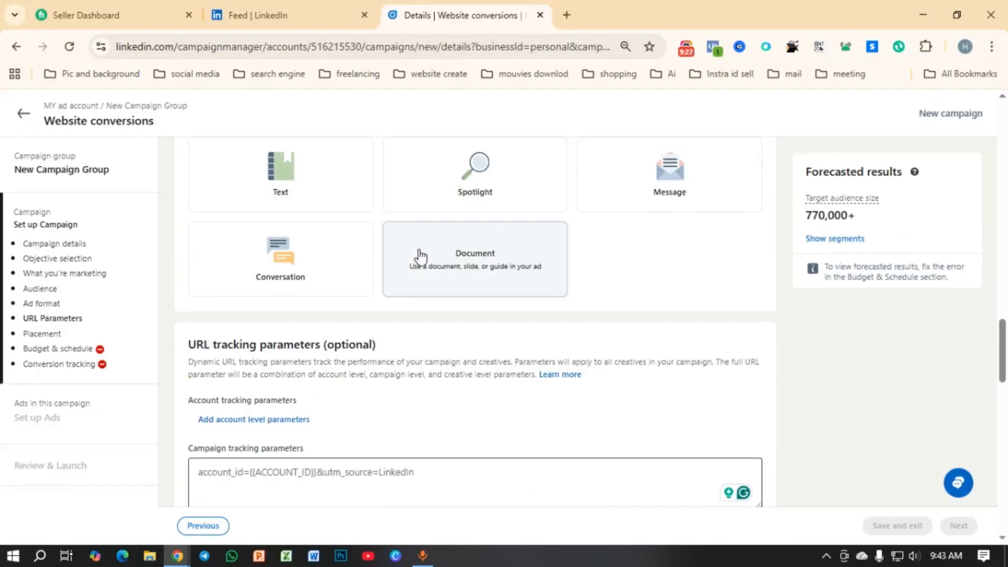
pyautogui.scroll(-3, 451, 394)
pyautogui.click(412, 301)
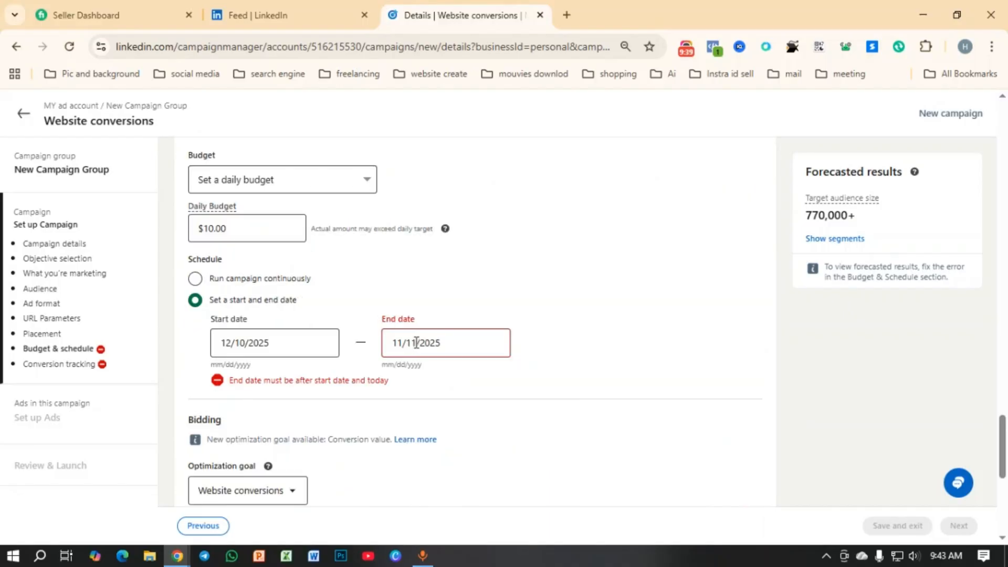
pyautogui.click(416, 343)
pyautogui.press('F11')
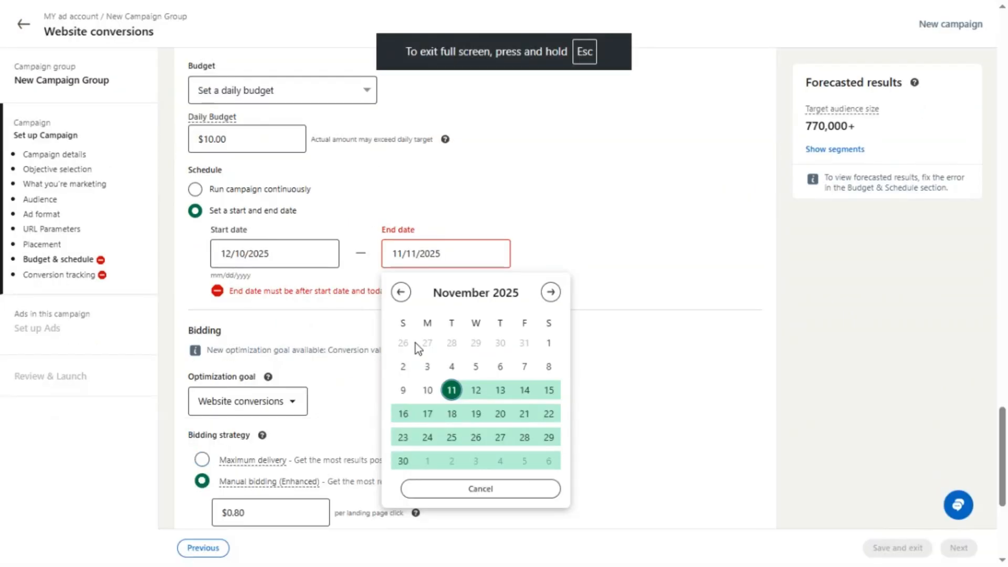
pyautogui.press('F11')
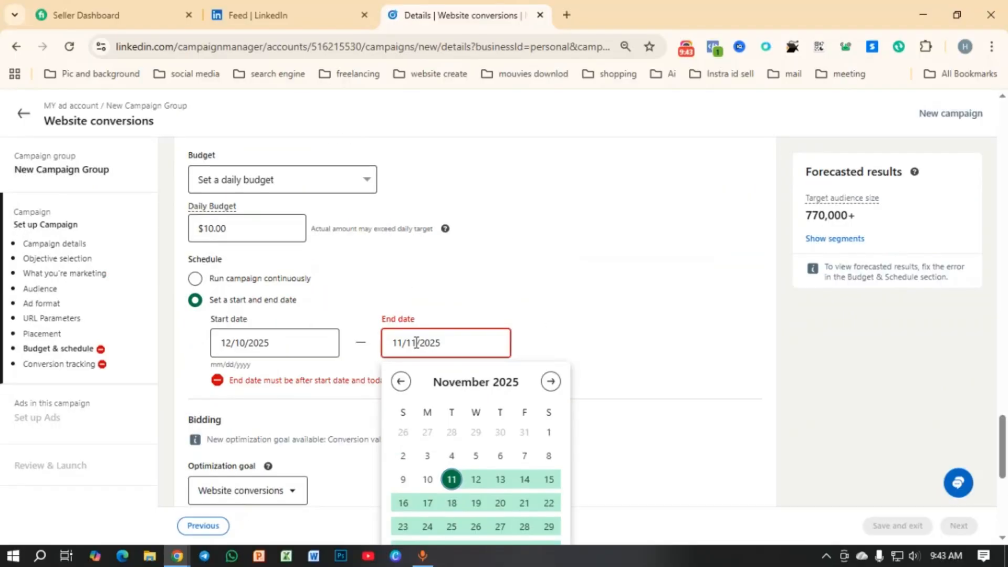
pyautogui.click(428, 479)
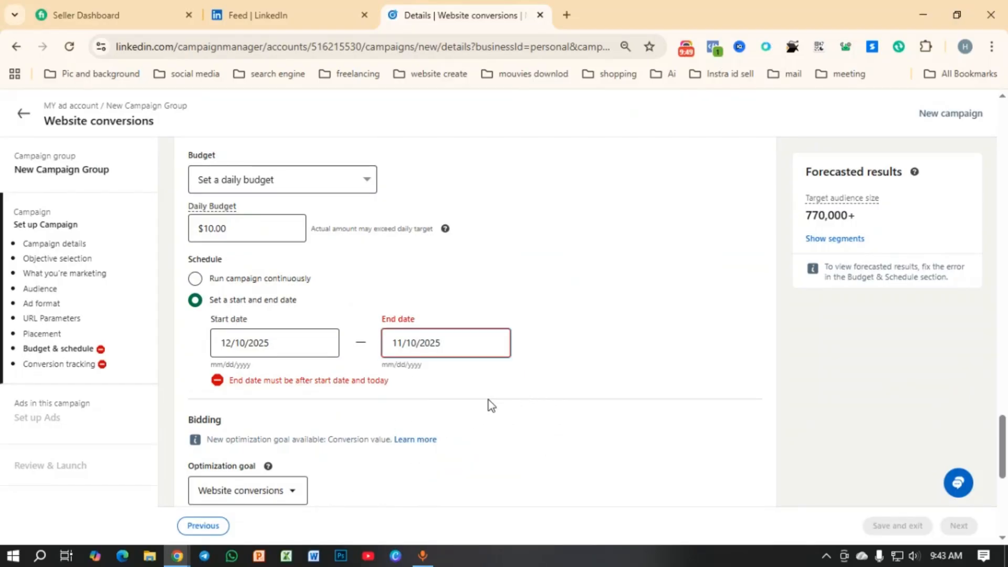
# Try 20/10/2025 as the end date, and reset the schedule by switching to continuous running and back to fixed dates
pyautogui.click(402, 344)
pyautogui.click(384, 344)
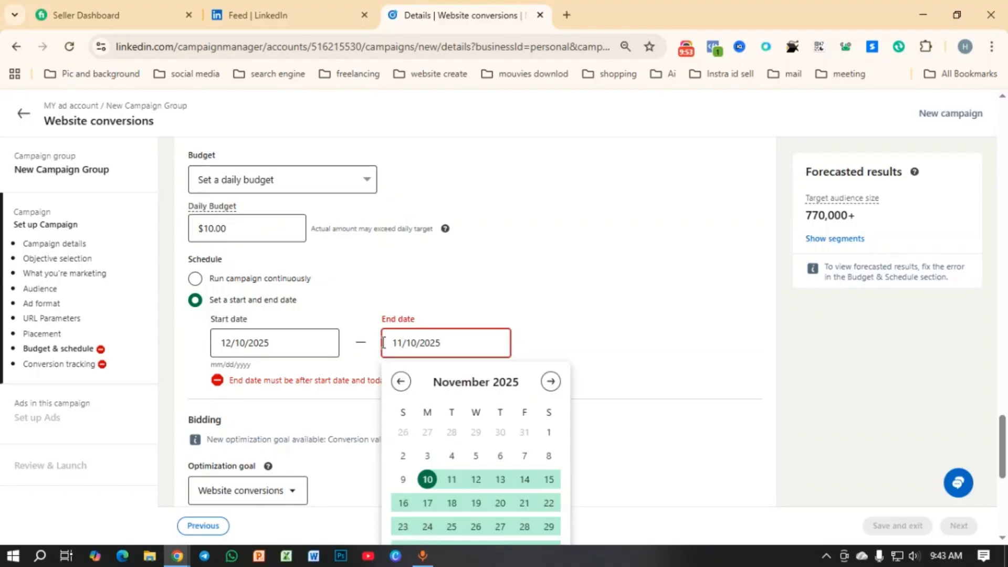
pyautogui.doubleClick(384, 342)
pyautogui.write('20')
pyautogui.click(520, 309)
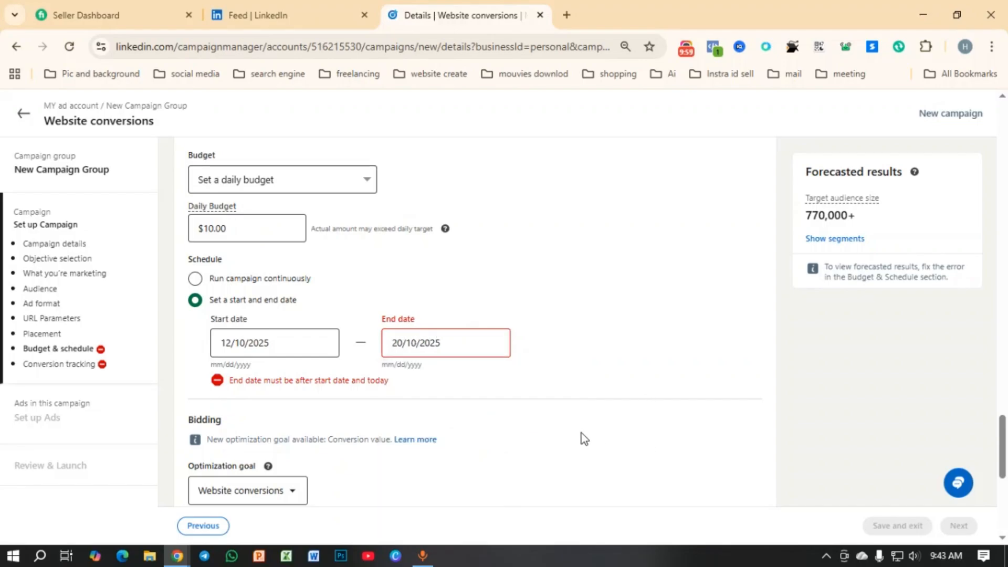
pyautogui.click(196, 278)
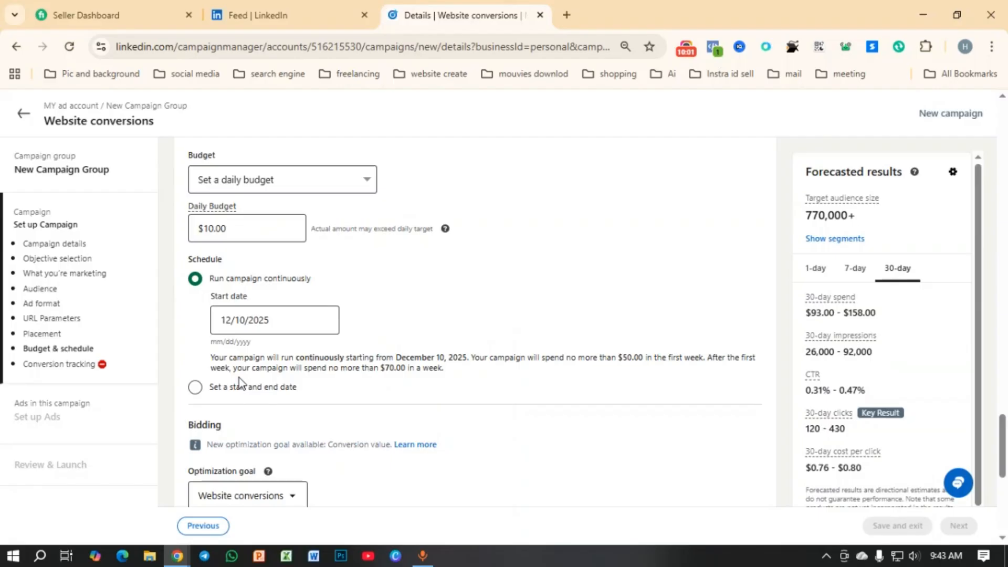
pyautogui.click(195, 387)
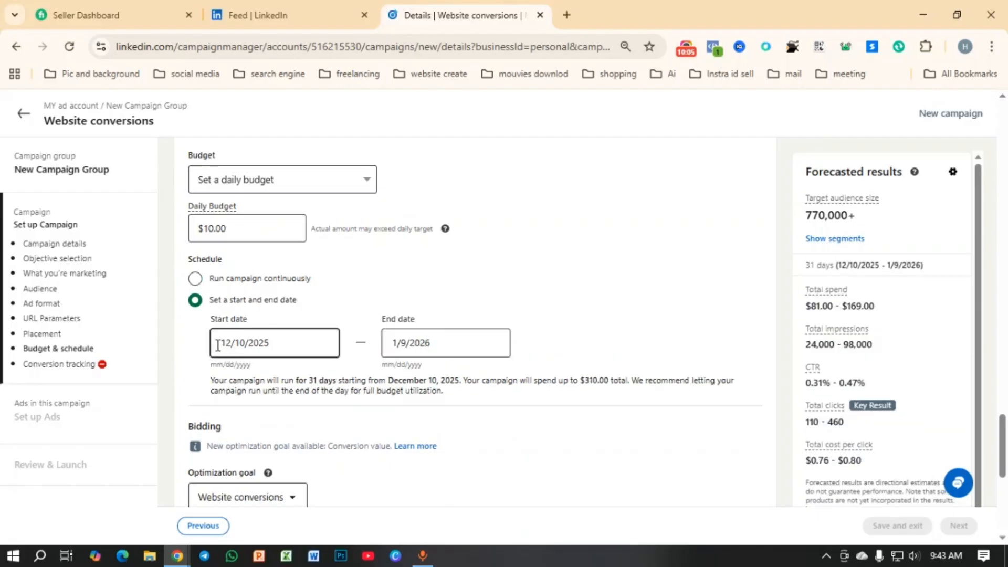
# Set the campaign schedule's start date to 10/10/2025
pyautogui.click(217, 347)
pyautogui.click(217, 346)
pyautogui.write('10')
pyautogui.click(250, 343)
pyautogui.click(244, 344)
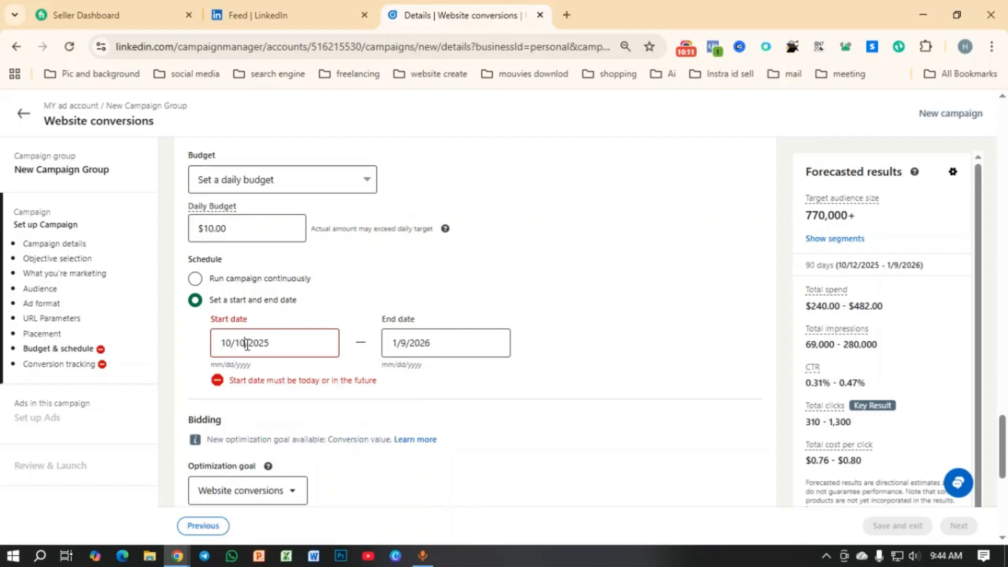
pyautogui.click(247, 346)
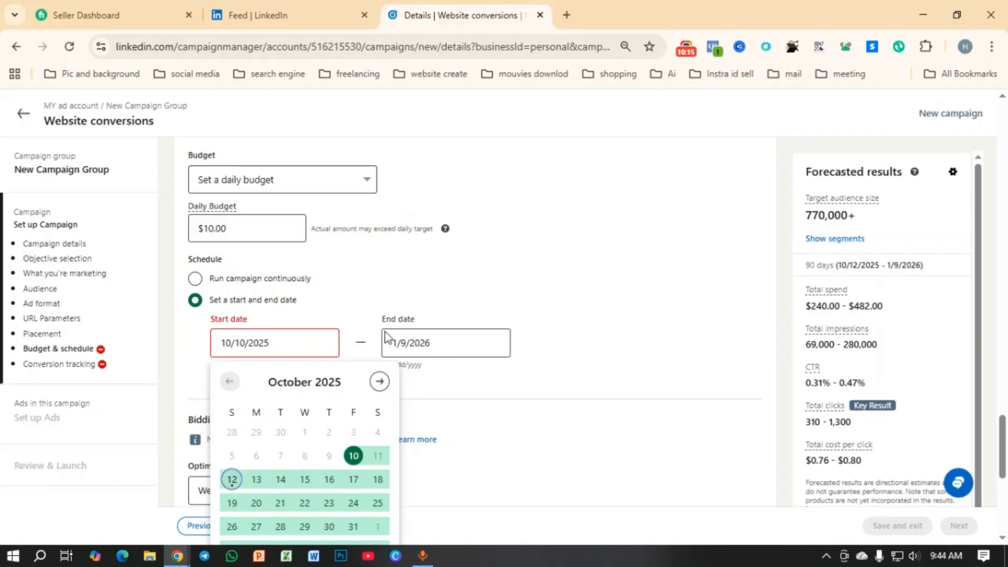
# Set the campaign schedule's end date to 10/20/2025
pyautogui.click(415, 344)
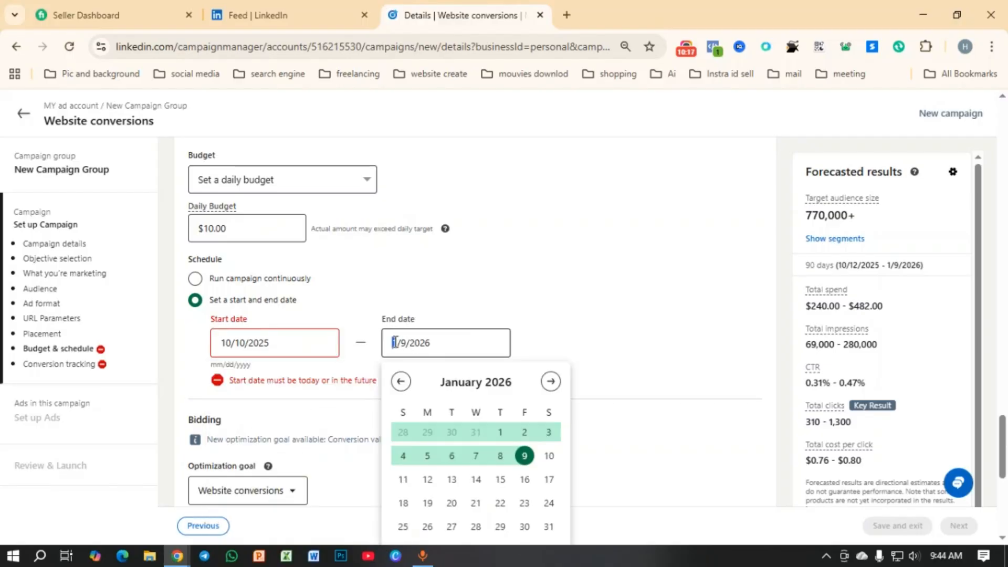
pyautogui.click(393, 343)
pyautogui.write('0')
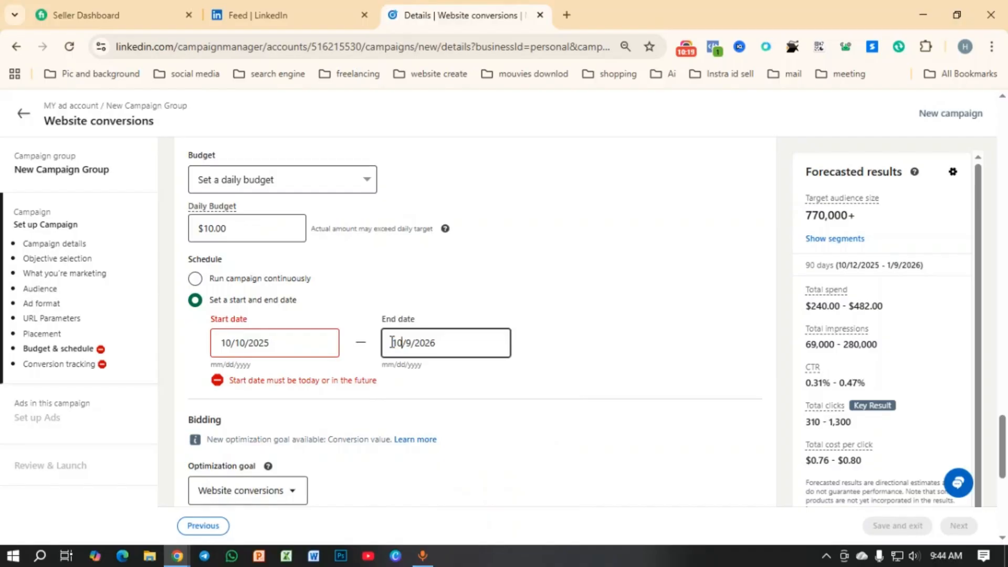
pyautogui.moveTo(405, 343); pyautogui.dragTo(418, 344)
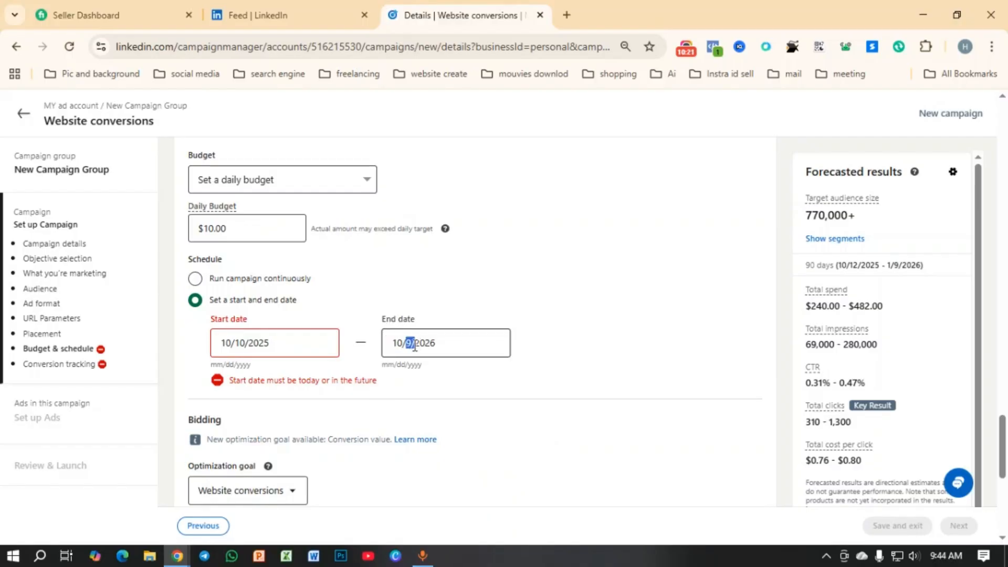
pyautogui.click(413, 346)
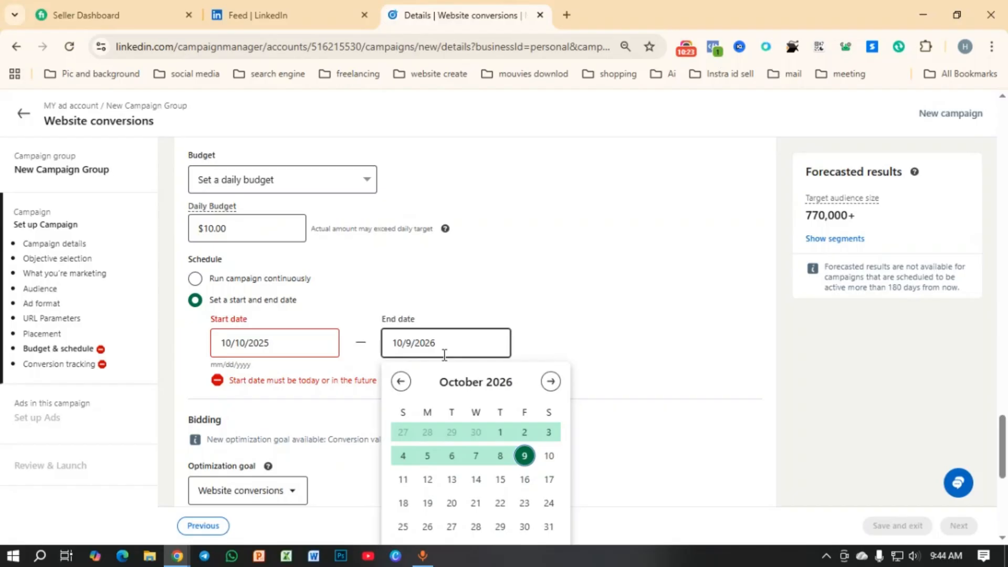
pyautogui.click(410, 344)
pyautogui.write('20')
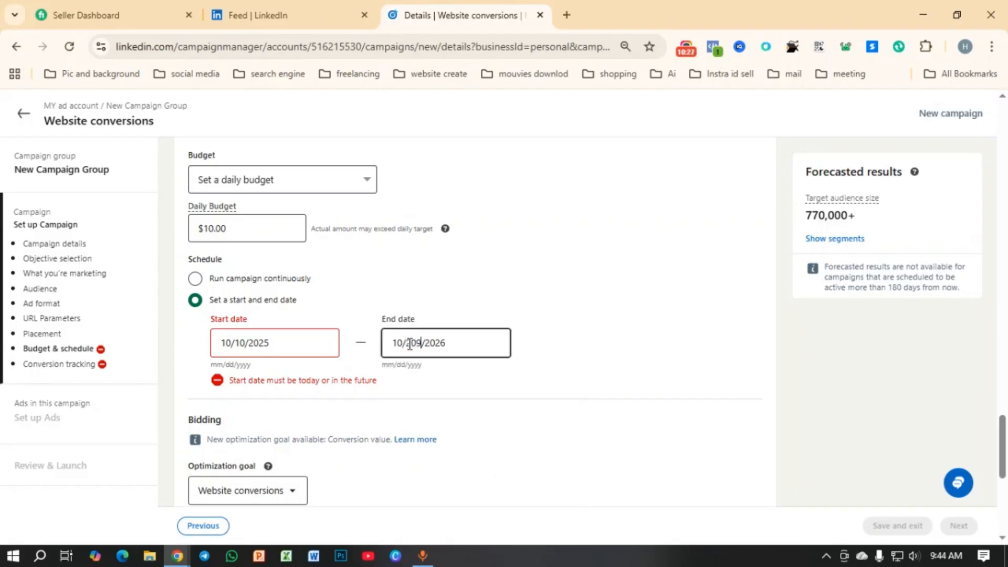
pyautogui.press('BackSpace')
pyautogui.click(469, 340)
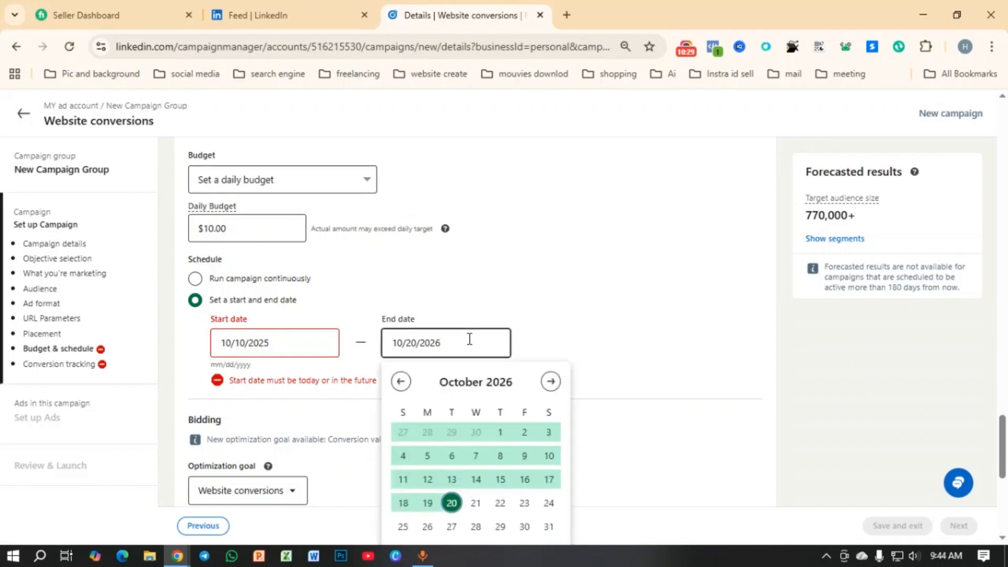
pyautogui.click(461, 350)
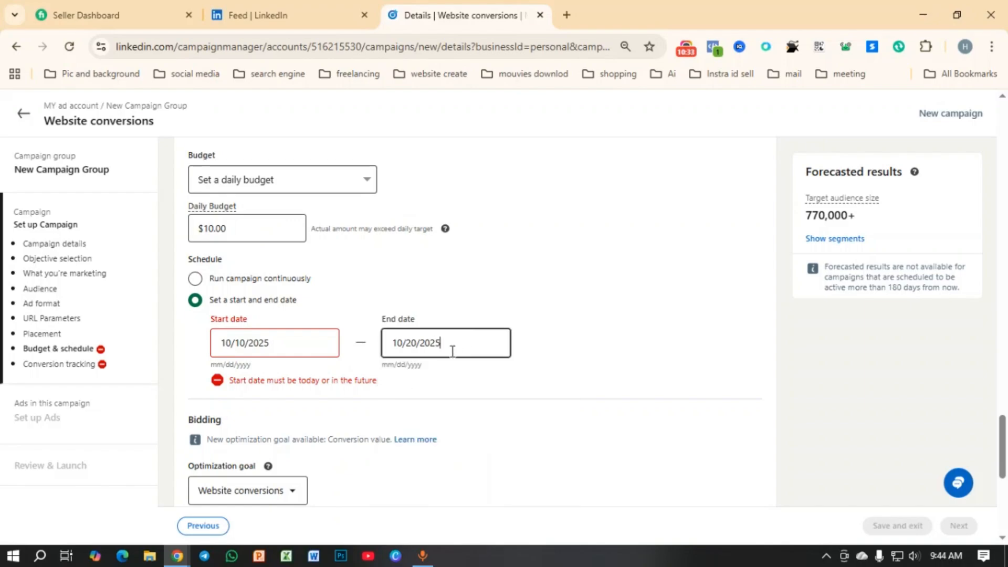
# Set the campaign schedule's start date to 10/12/2025
pyautogui.click(300, 342)
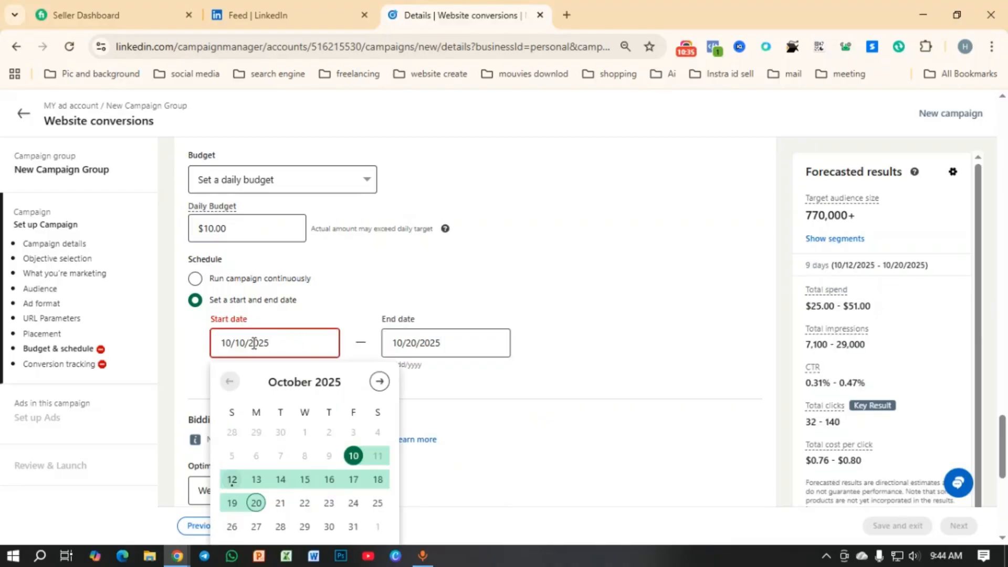
pyautogui.press('BackSpace')
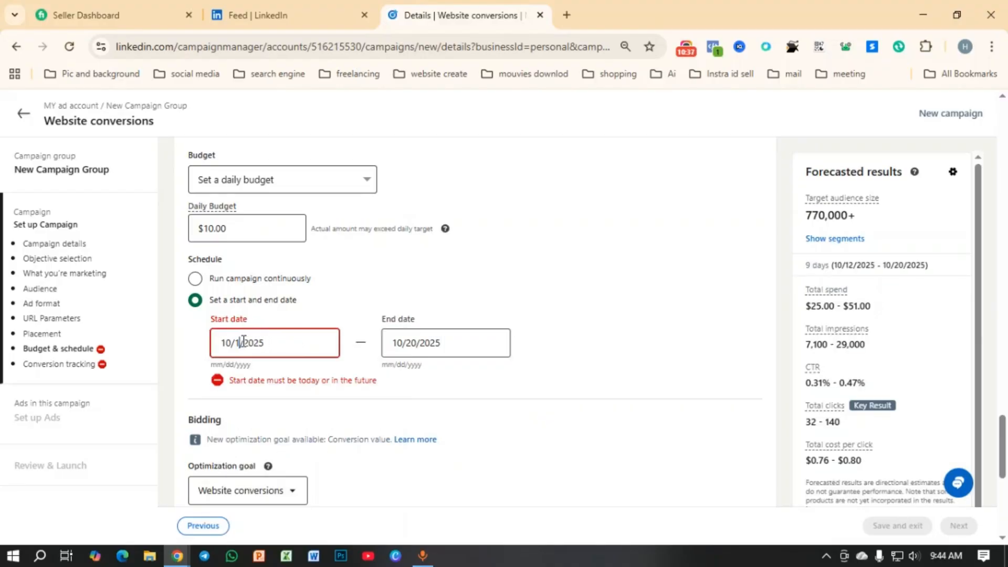
pyautogui.write('2')
pyautogui.click(281, 334)
pyautogui.click(468, 296)
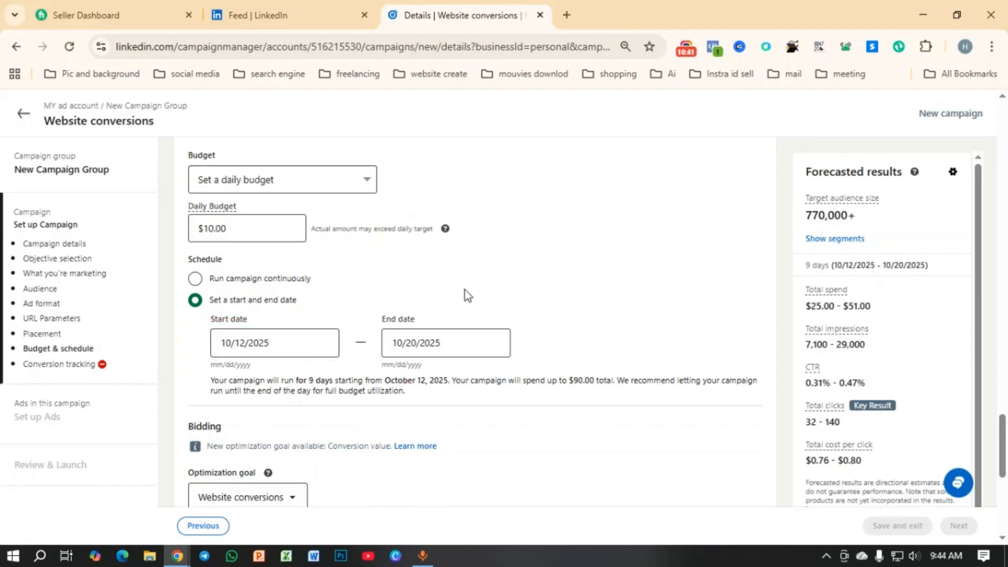
# Change the campaign's bidding strategy to Maximum delivery
pyautogui.scroll(-3, 534, 387)
pyautogui.scroll(-3, 306, 320)
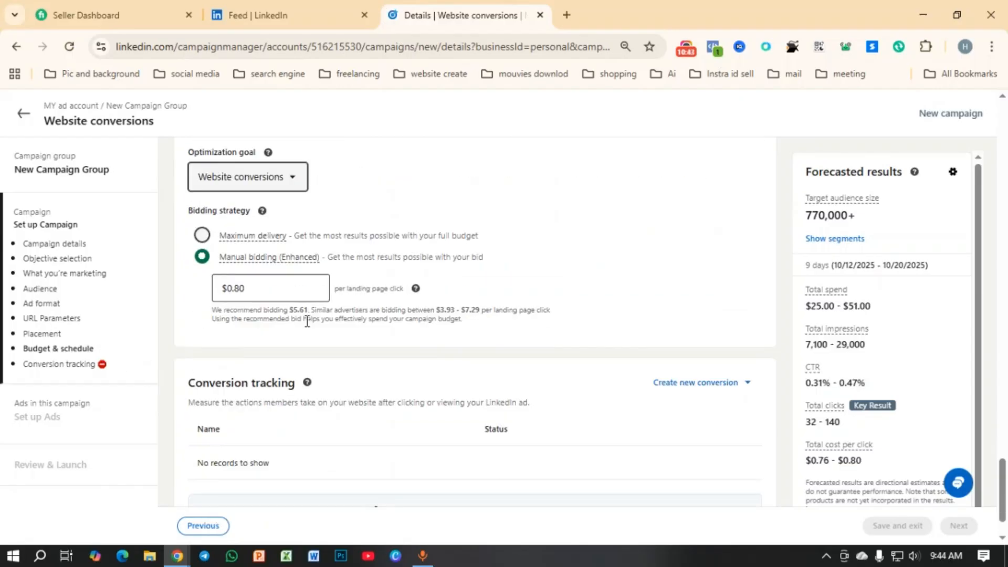
pyautogui.click(201, 210)
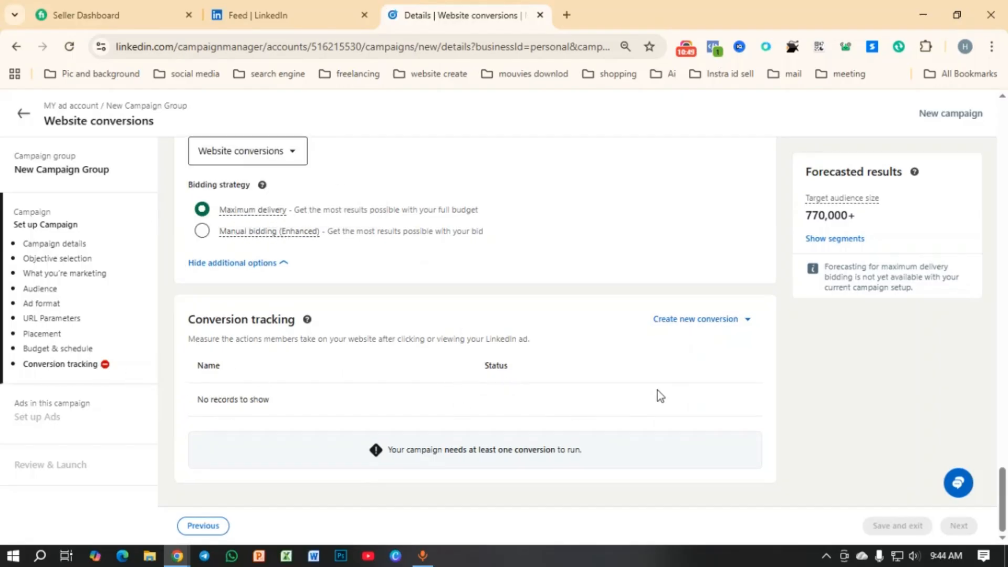
# Start a new Conversions API conversion for conversion tracking and name it "Website conversion"
pyautogui.click(715, 320)
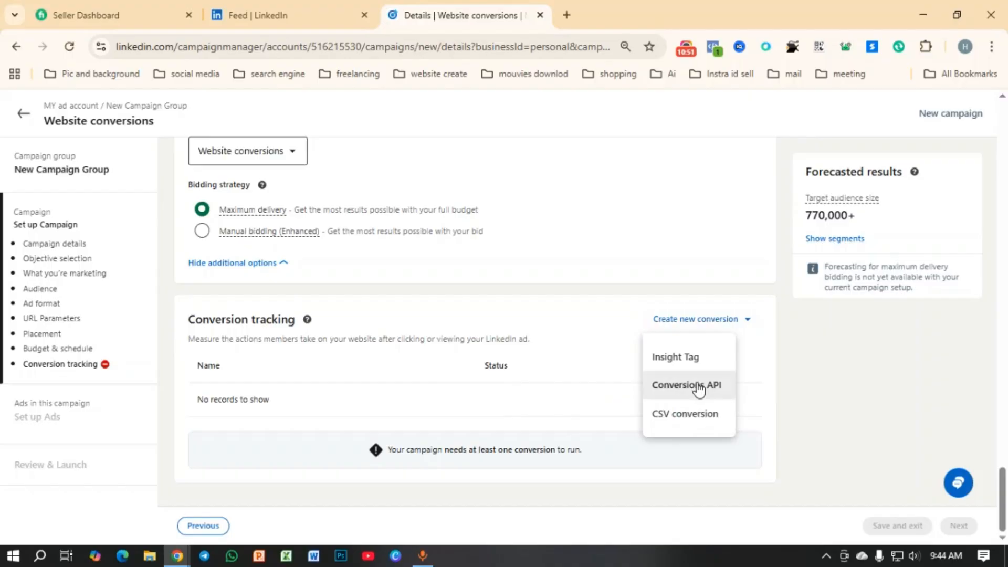
pyautogui.click(697, 386)
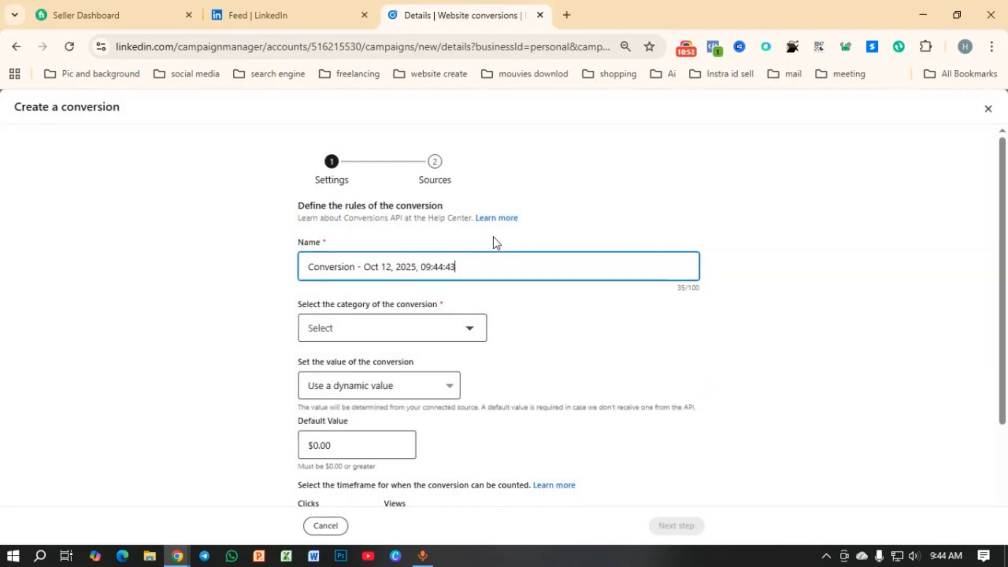
pyautogui.click(455, 266)
pyautogui.moveTo(455, 267); pyautogui.dragTo(355, 250)
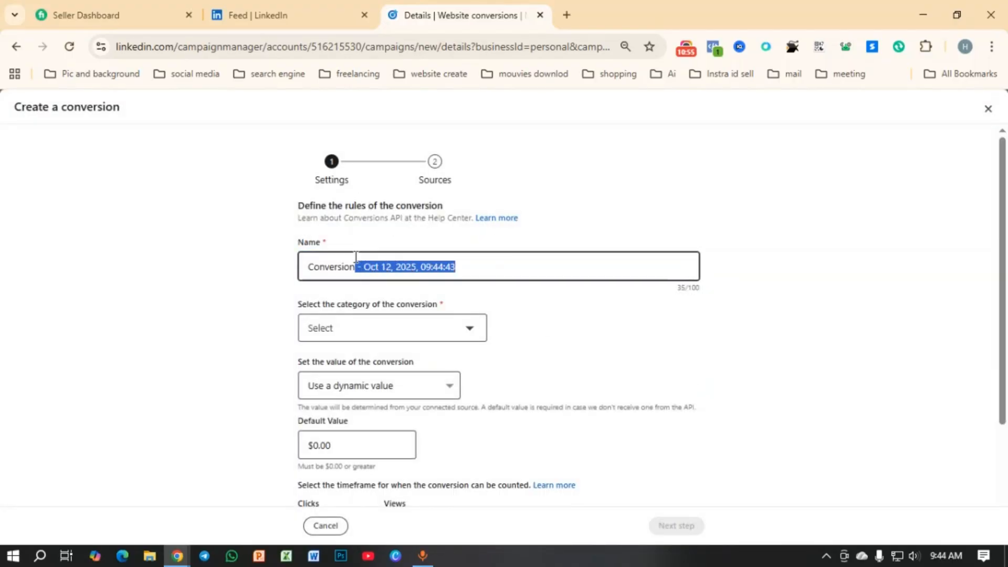
pyautogui.press('BackSpace')
pyautogui.press('BackSpace')
pyautogui.press('BackSpace')
pyautogui.press('BackSpace')
pyautogui.press('BackSpace')
pyautogui.press('BackSpace')
pyautogui.press('BackSpace')
pyautogui.press('BackSpace')
pyautogui.press('BackSpace')
pyautogui.press('BackSpace')
pyautogui.press('BackSpace')
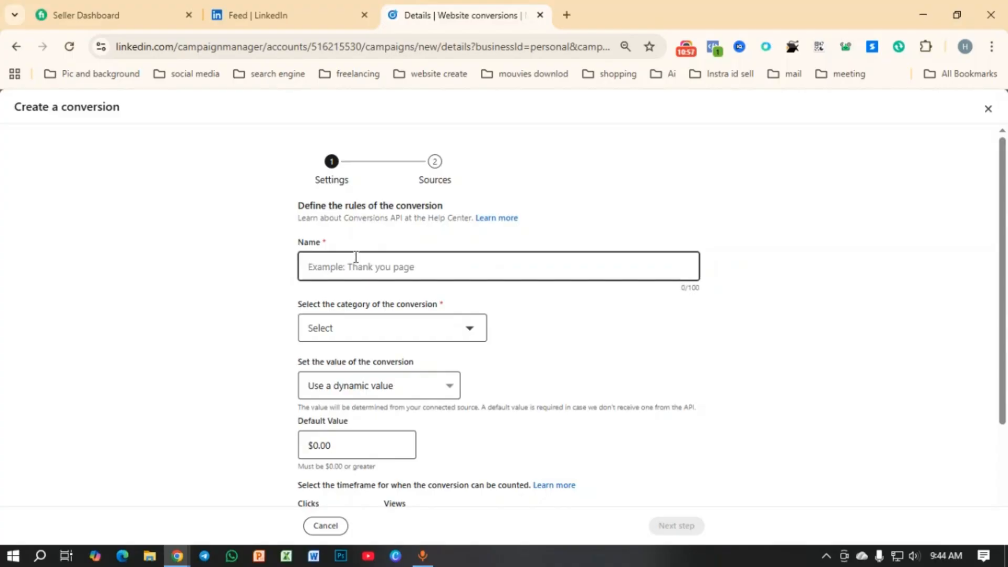
pyautogui.write('Website conversion')
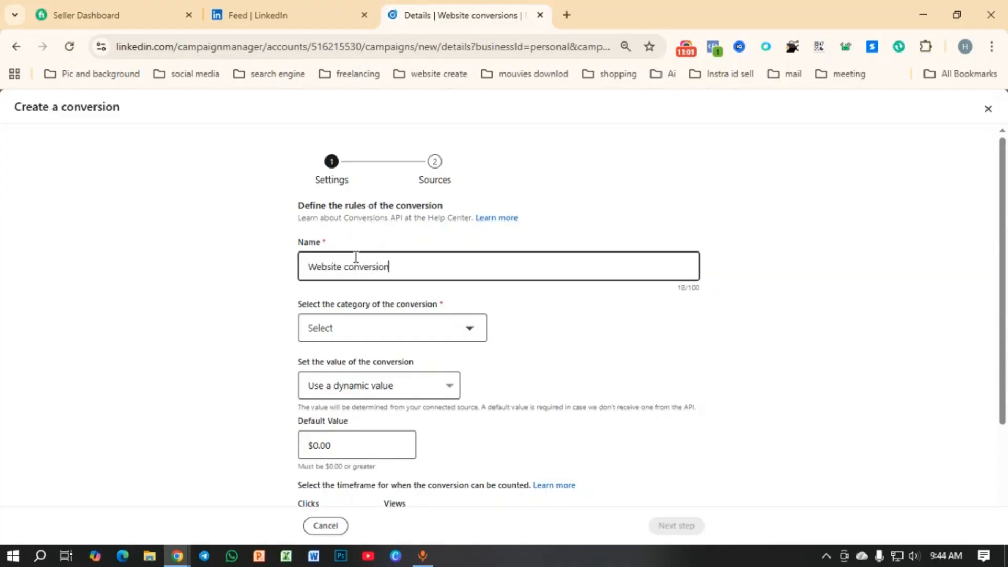
# Choose Add to cart as the conversion's category
pyautogui.click(473, 326)
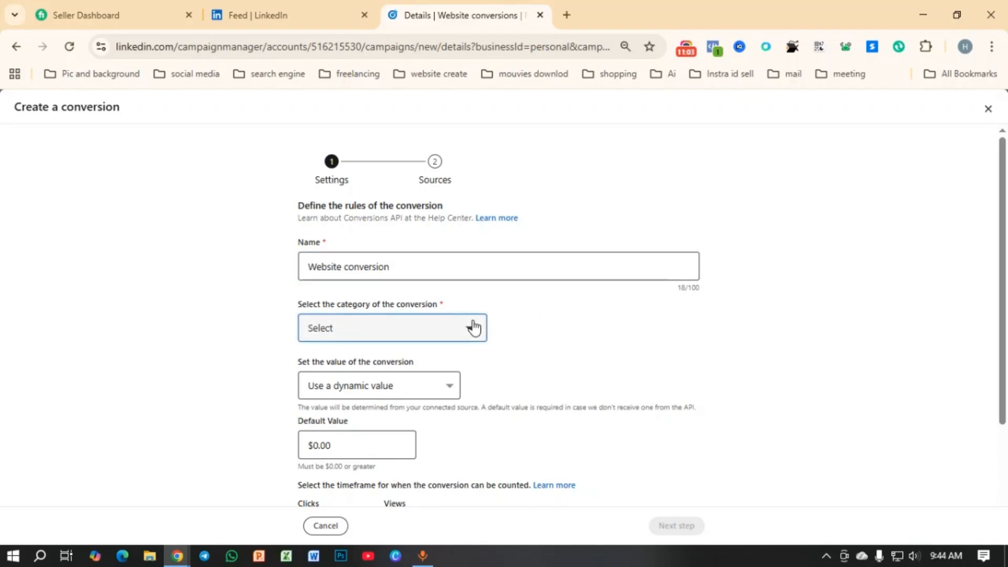
pyautogui.scroll(-3, 422, 359)
pyautogui.scroll(-3, 354, 452)
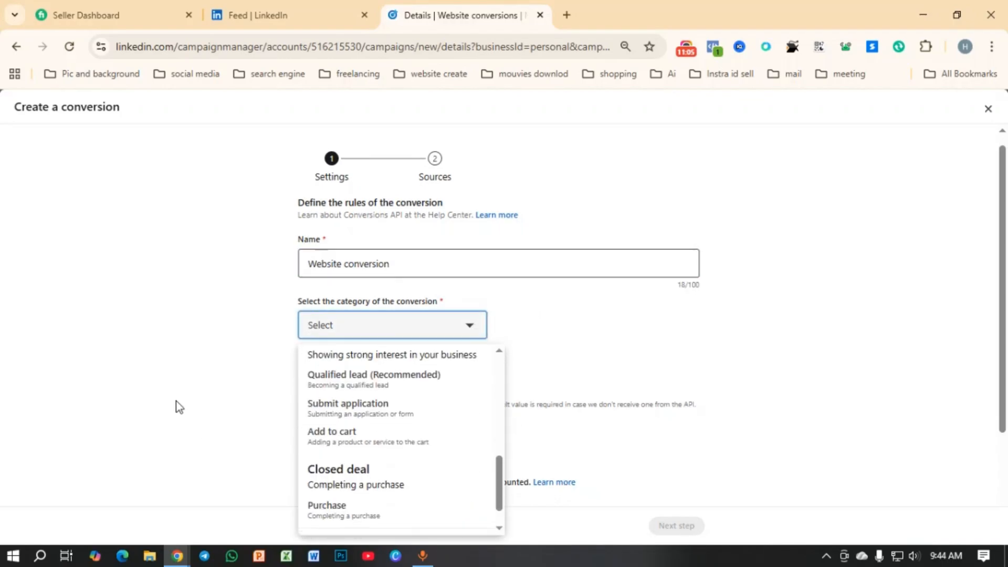
pyautogui.scroll(-3, 175, 401)
pyautogui.scroll(3, 320, 329)
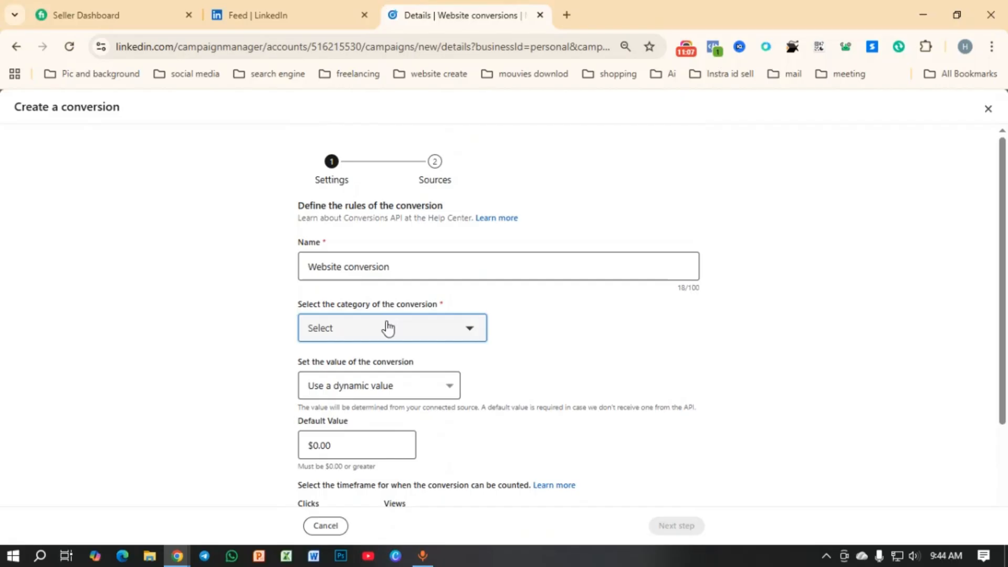
pyautogui.click(390, 319)
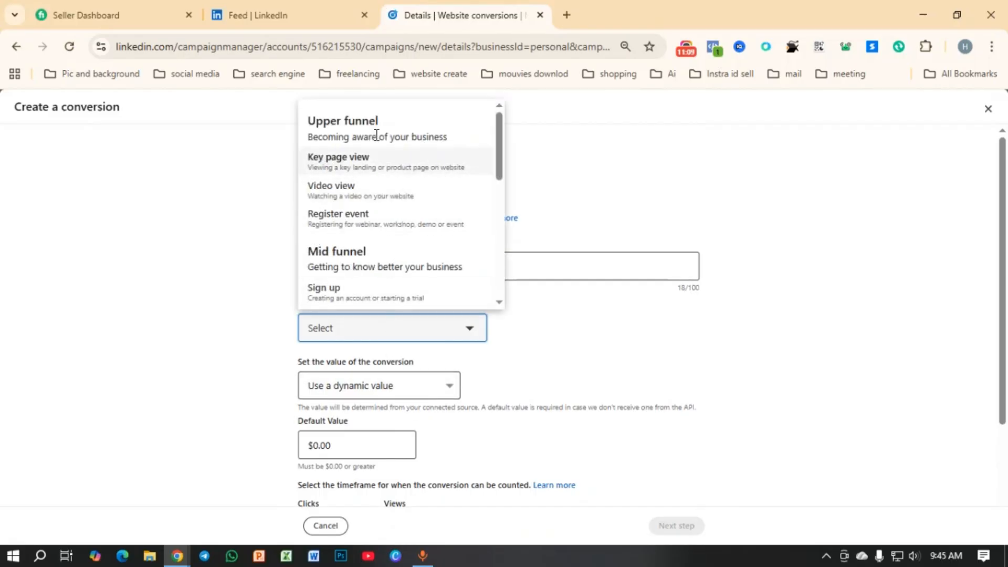
pyautogui.scroll(-3, 435, 212)
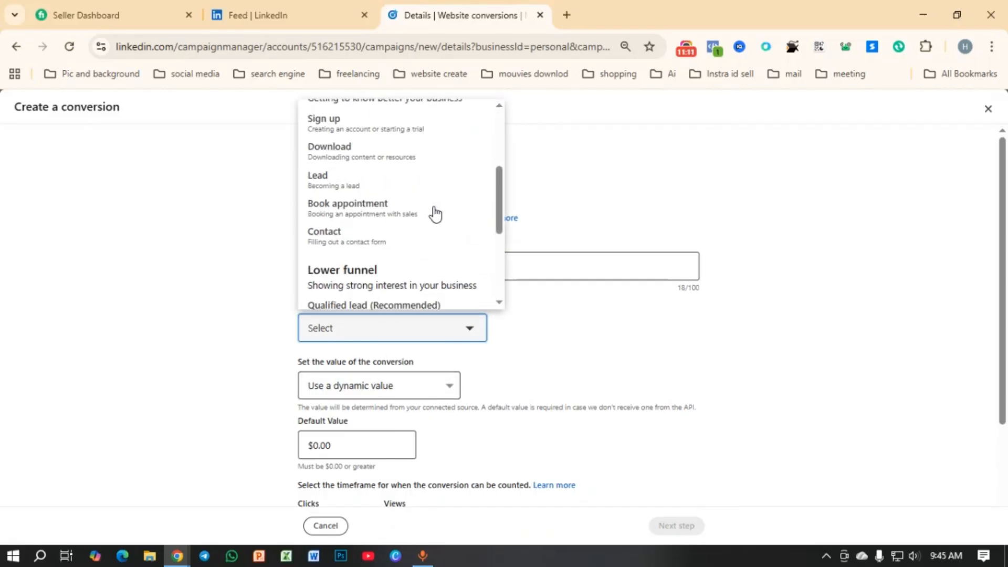
pyautogui.scroll(-3, 395, 191)
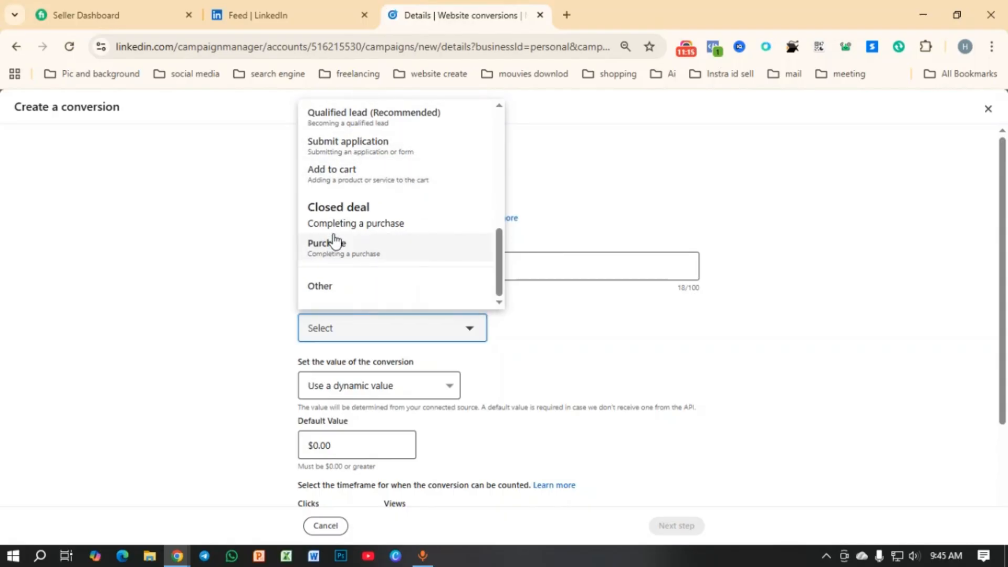
pyautogui.click(409, 184)
# Use a dynamic conversion value with a default of $10.00 and proceed to the data source selection
pyautogui.scroll(-3, 667, 435)
pyautogui.click(399, 227)
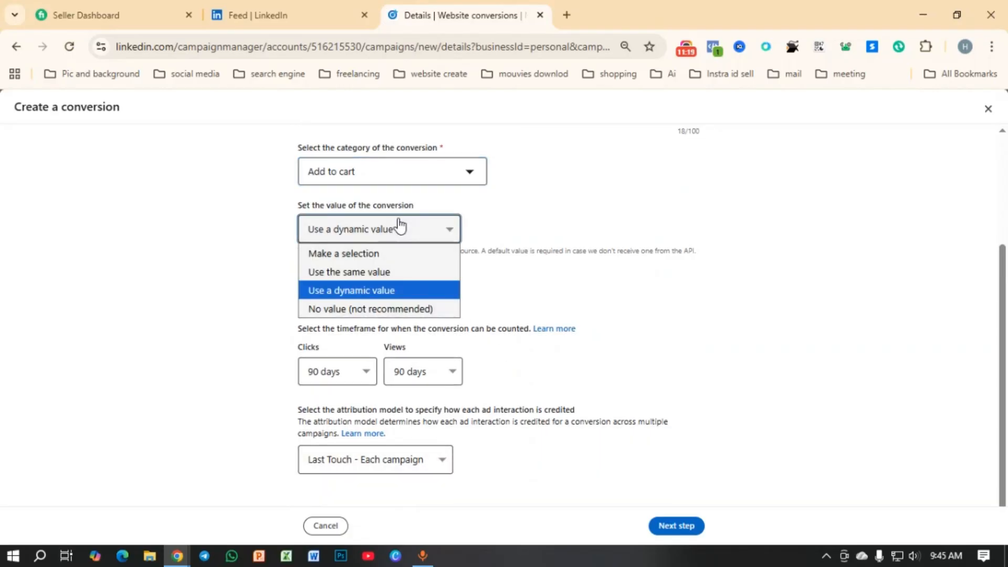
pyautogui.click(383, 291)
pyautogui.moveTo(371, 289); pyautogui.dragTo(3, 295)
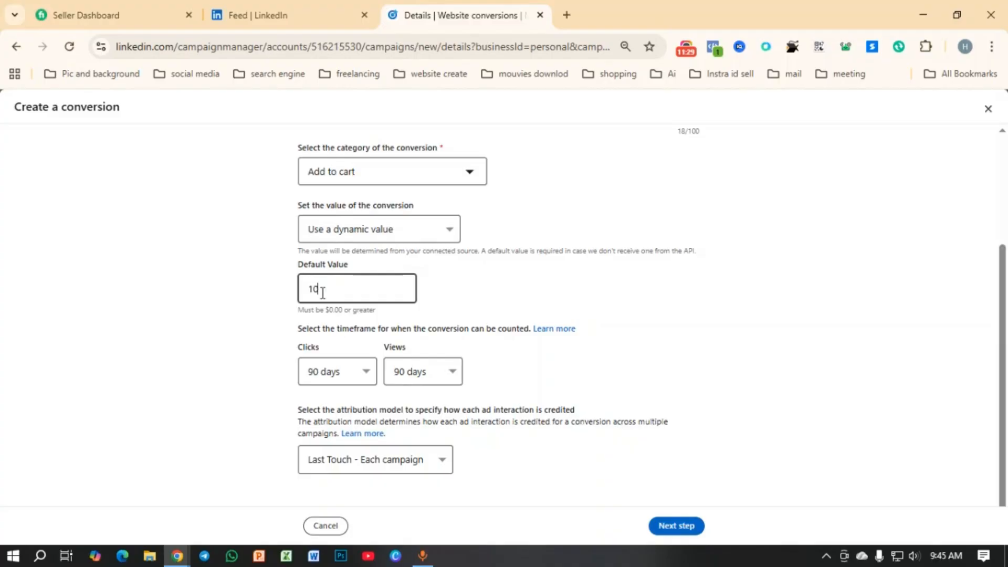
pyautogui.click(394, 401)
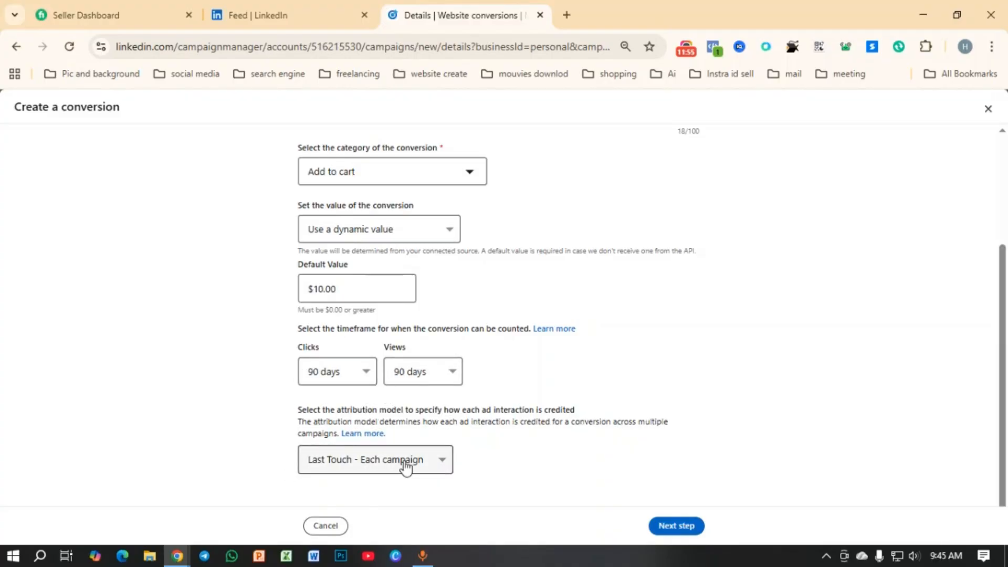
pyautogui.click(658, 523)
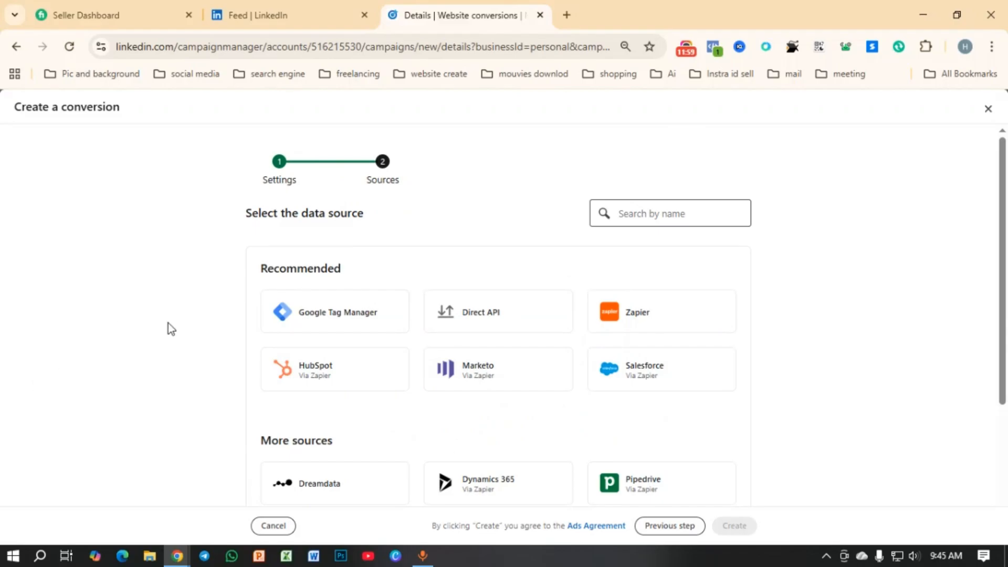
# Try Direct API as the conversion's data source, reopening the source choice and selecting it again
pyautogui.scroll(-1, 284, 269)
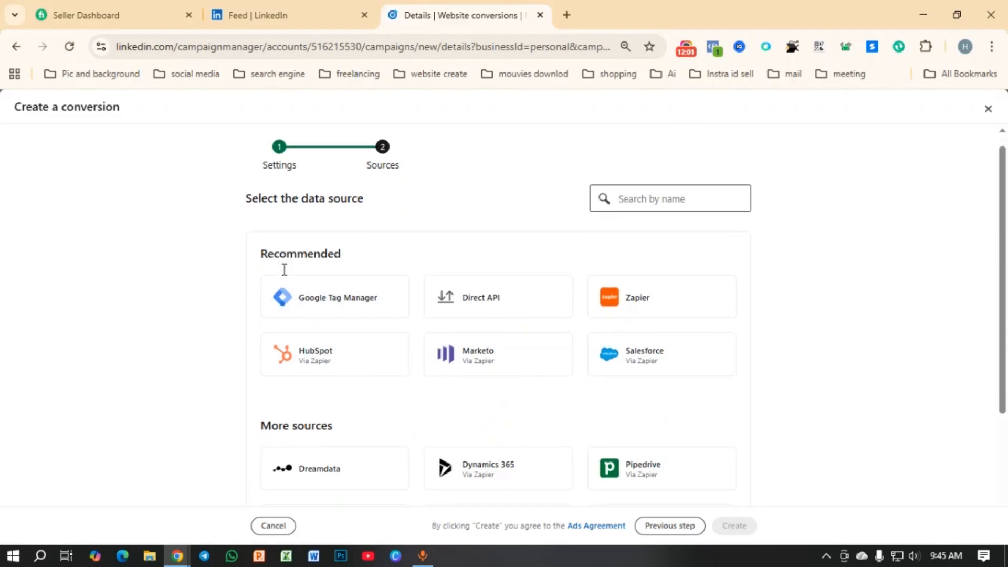
pyautogui.scroll(-3, 563, 348)
pyautogui.click(507, 146)
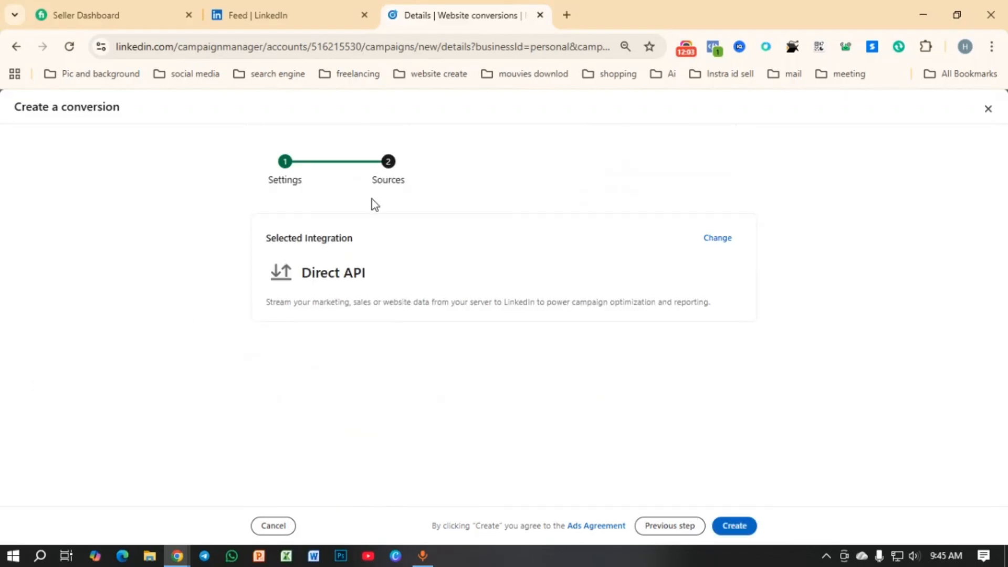
pyautogui.click(716, 239)
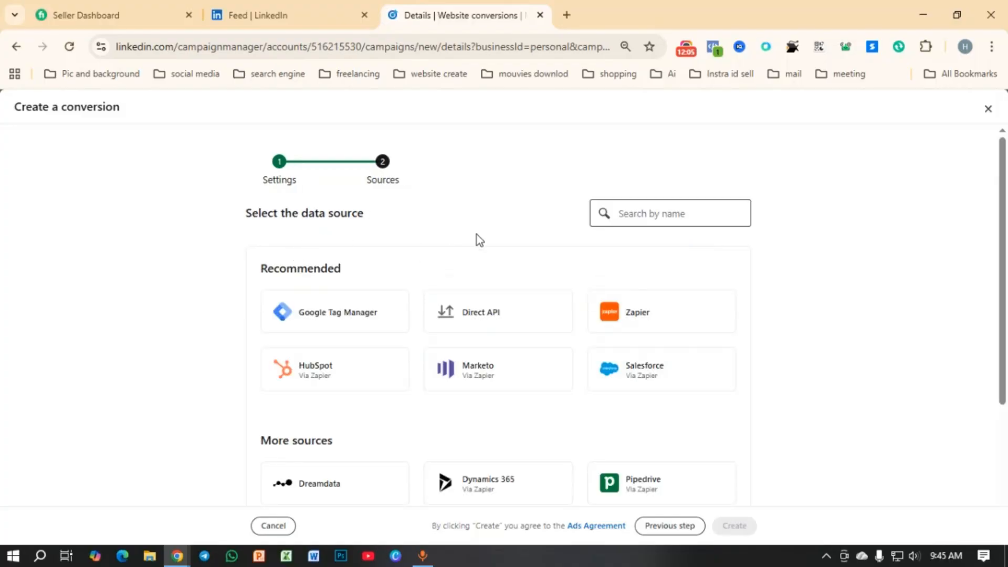
pyautogui.click(520, 296)
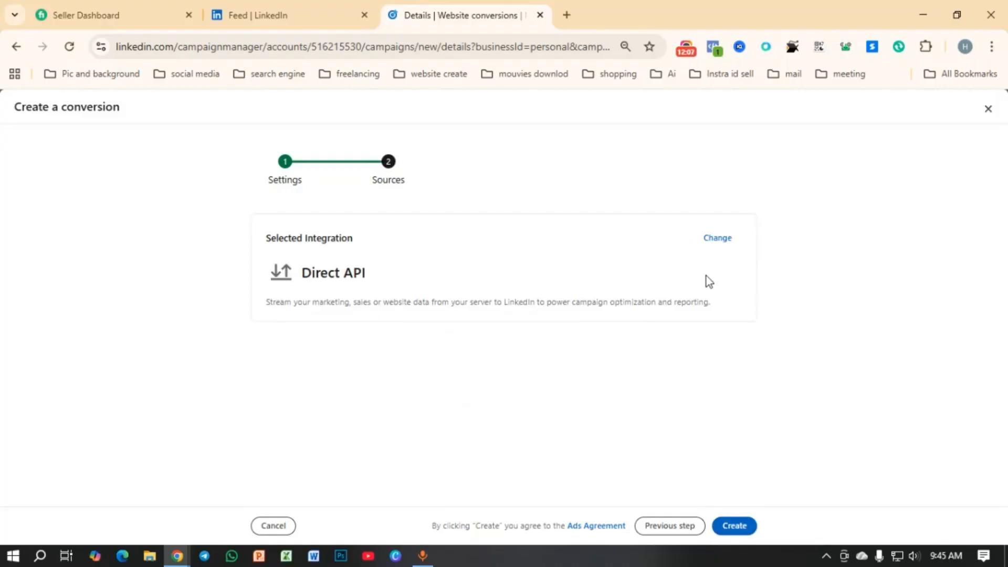
# Reopen the data source choice and look through both pages of available integrations
pyautogui.click(718, 238)
pyautogui.scroll(-4, 581, 403)
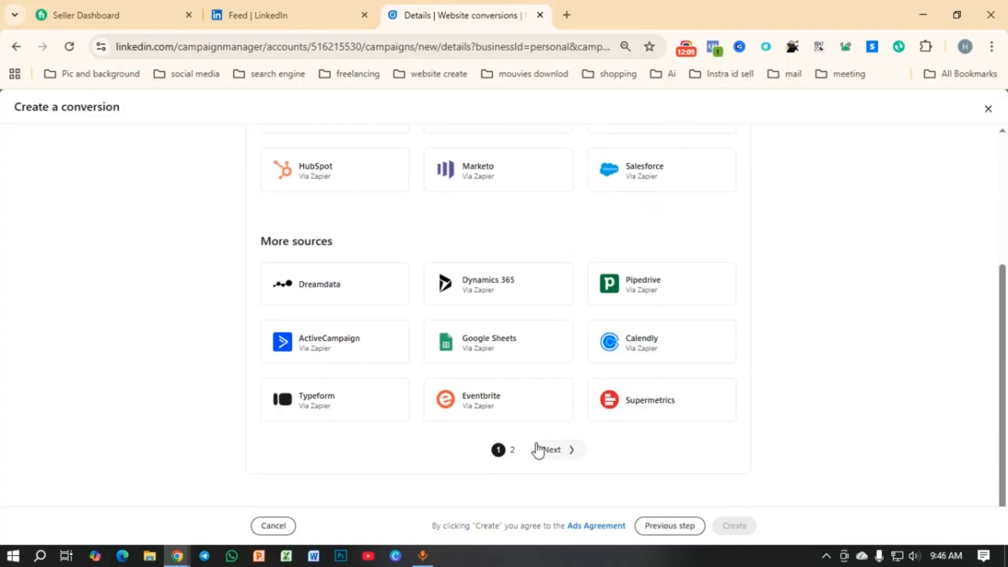
pyautogui.click(569, 450)
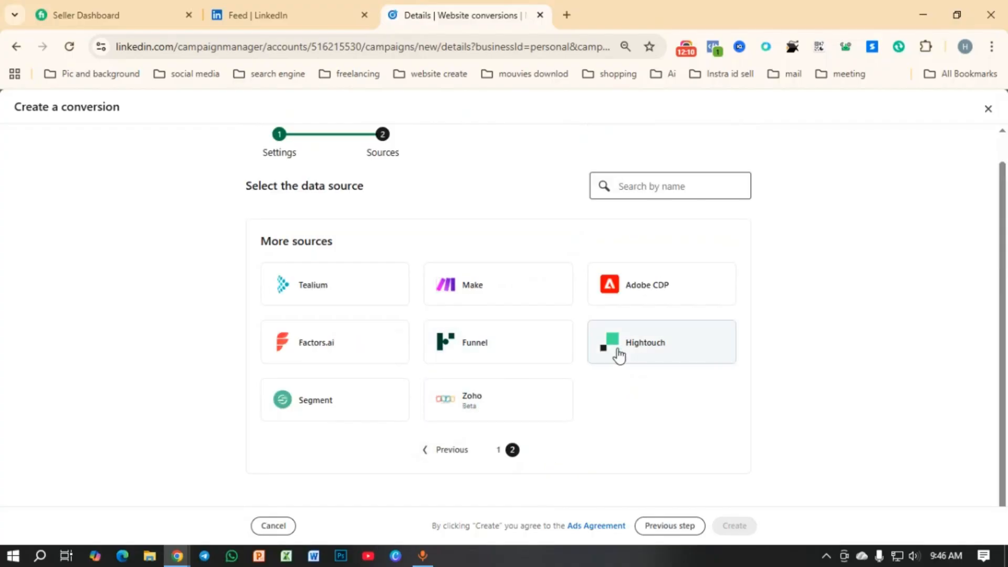
pyautogui.click(454, 450)
pyautogui.scroll(-3, 546, 445)
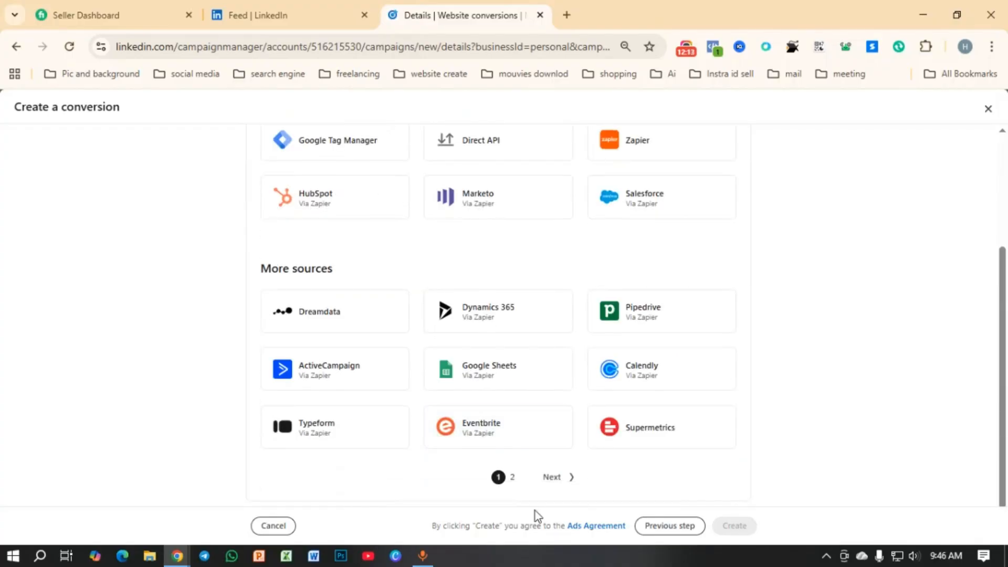
pyautogui.click(551, 478)
pyautogui.click(439, 482)
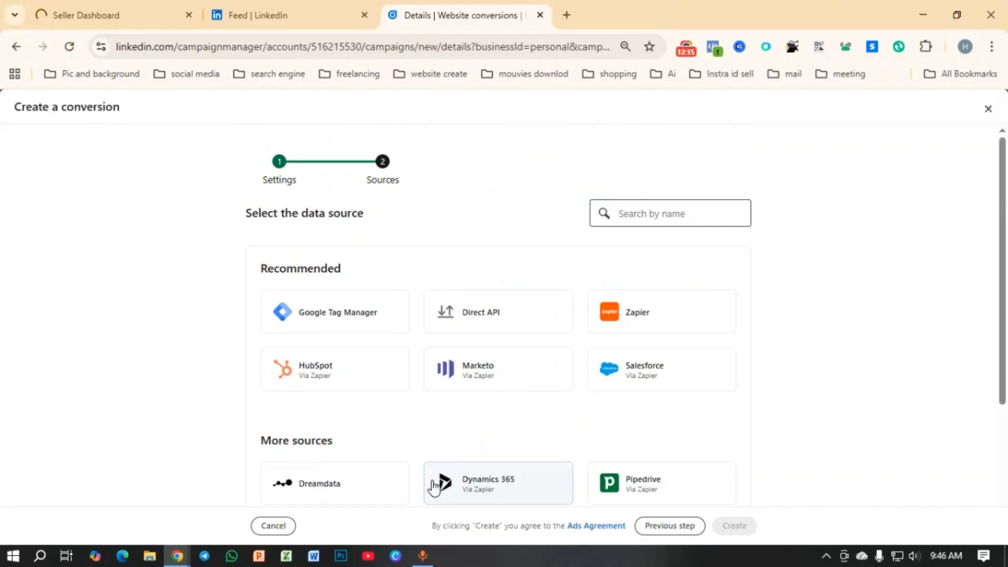
# Select Direct API as the data source, create the conversion and dismiss the notification
pyautogui.click(479, 316)
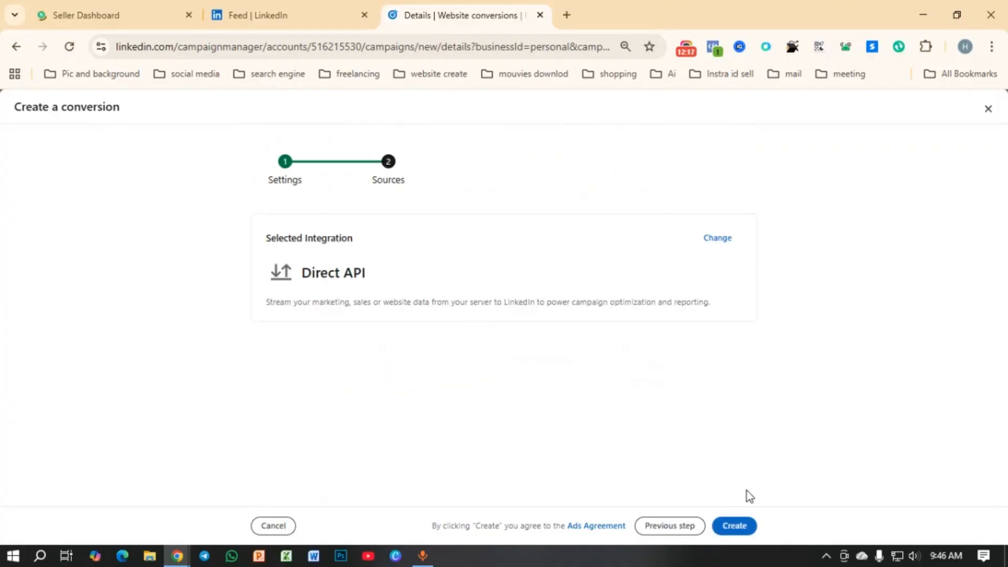
pyautogui.click(738, 527)
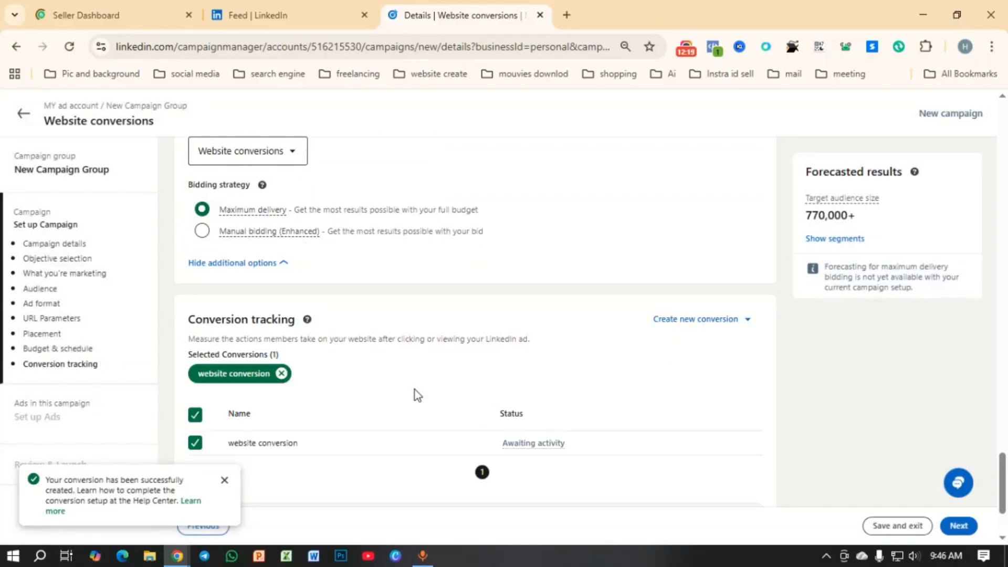
pyautogui.scroll(-3, 235, 455)
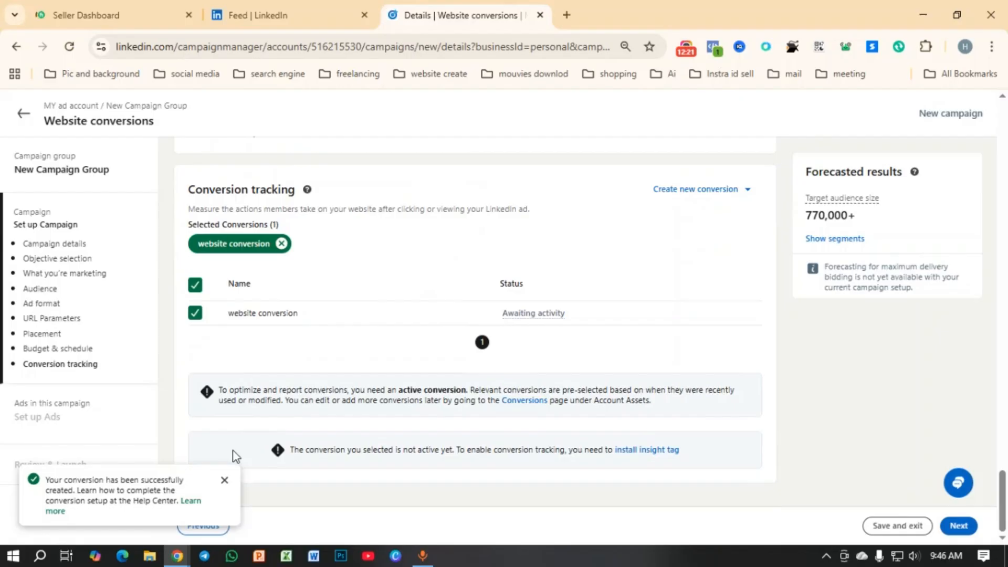
pyautogui.click(225, 481)
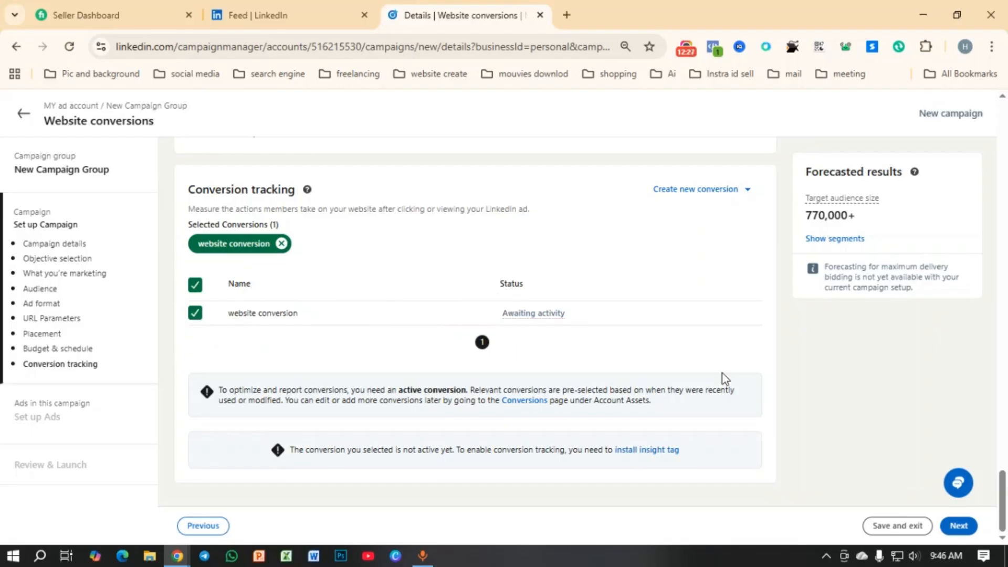
# Save the campaign setup with its objective and ad format, and start creating a new ad
pyautogui.click(959, 526)
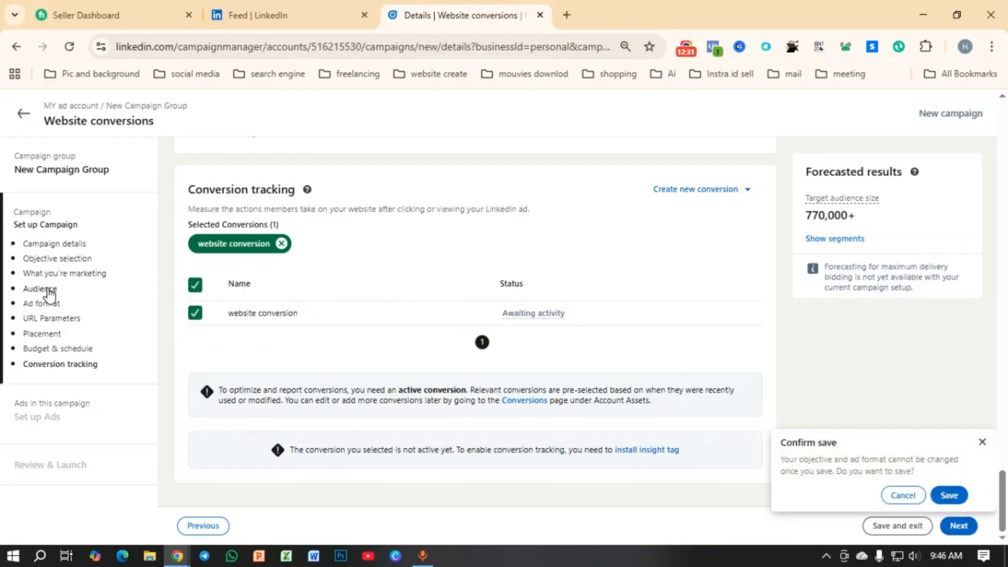
pyautogui.click(948, 495)
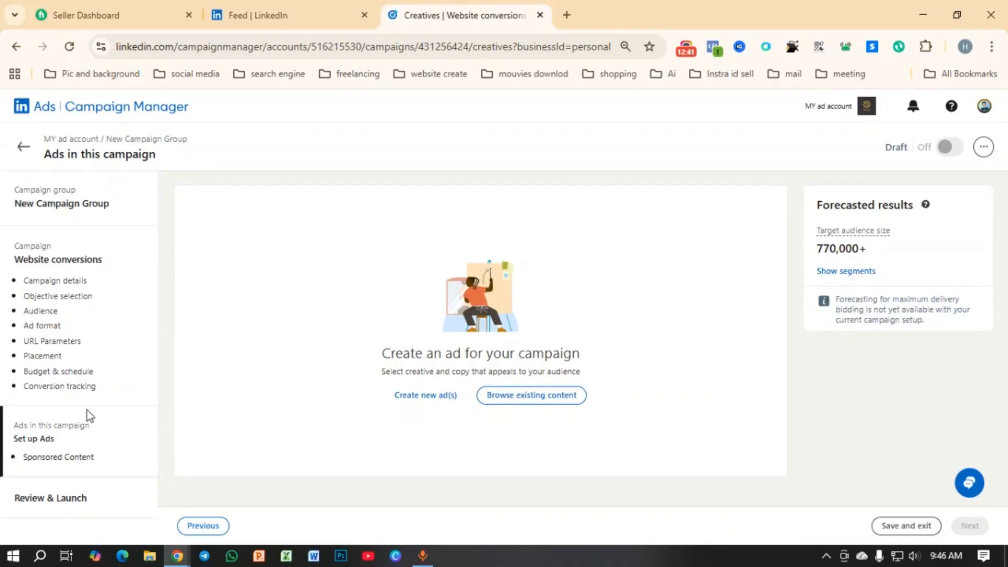
pyautogui.click(424, 399)
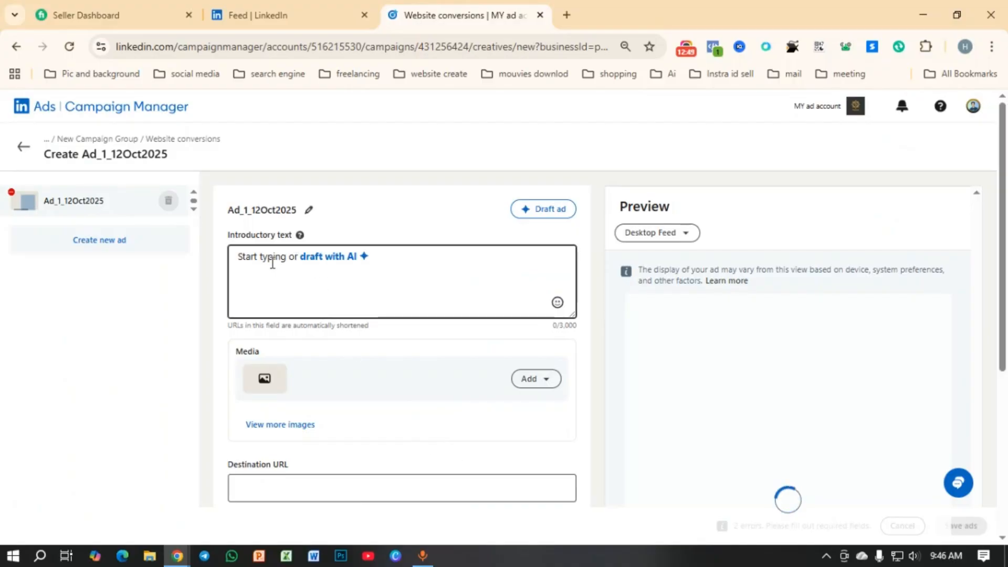
# Enter "Limited offer | buy now | T-shirt cotton" as the ad's introductory text
pyautogui.click(272, 263)
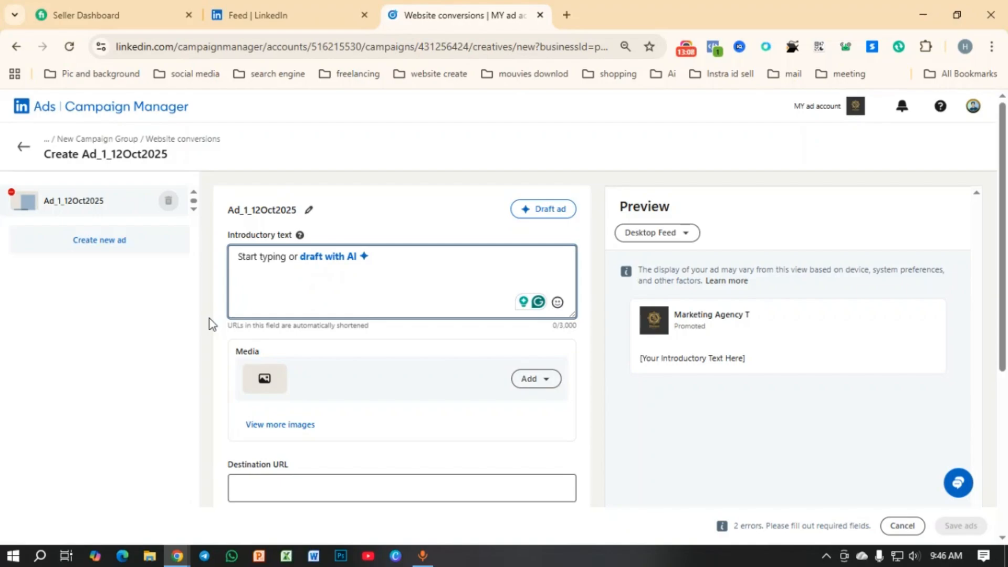
pyautogui.write('Offer now |')
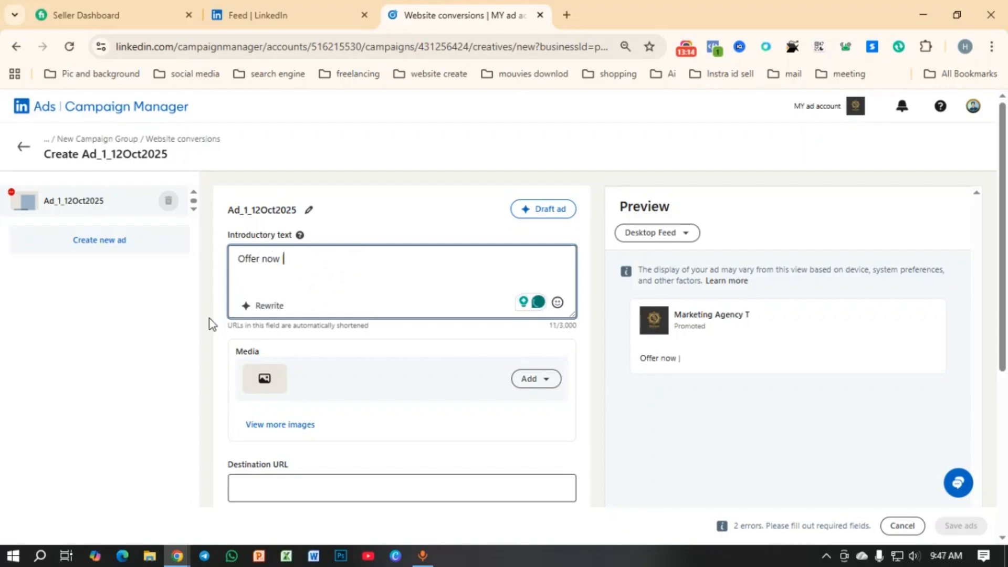
pyautogui.hotkey('ctrl', 'BackSpace')
pyautogui.hotkey('ctrl', 'BackSpace')
pyautogui.hotkey('ctrl', 'BackSpace')
pyautogui.write('Limited o')
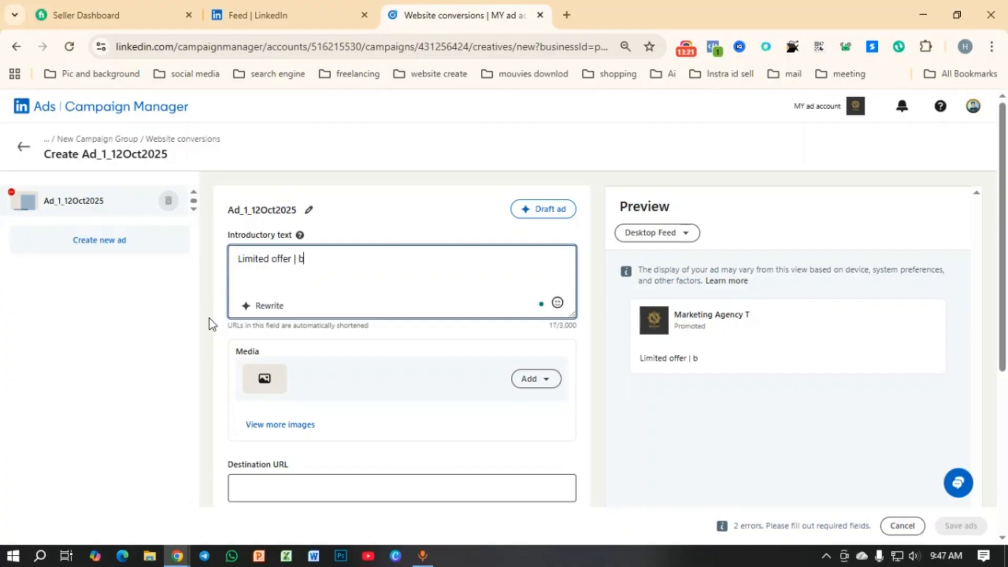
pyautogui.write('ffer | buy now | T-')
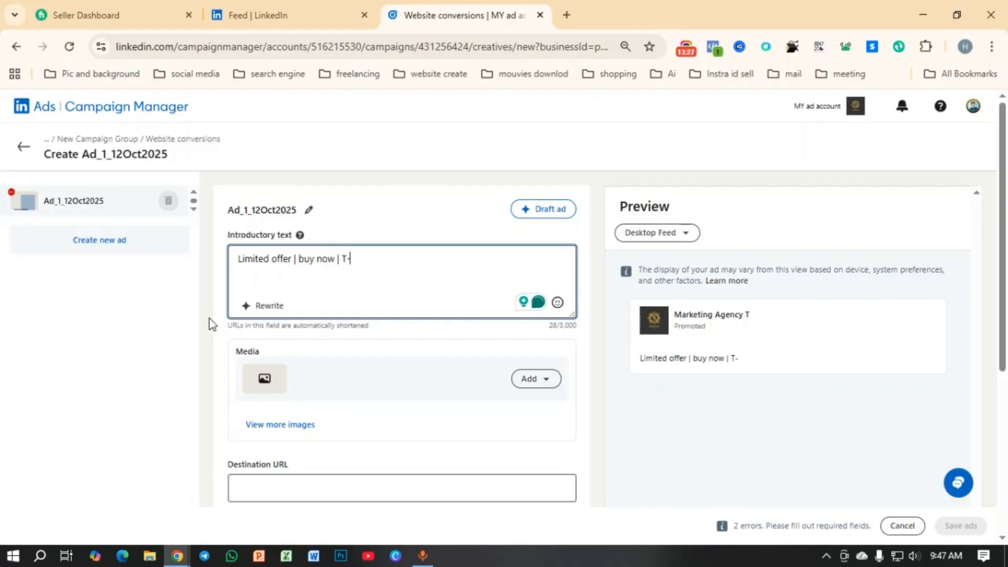
pyautogui.write('shirt cott')
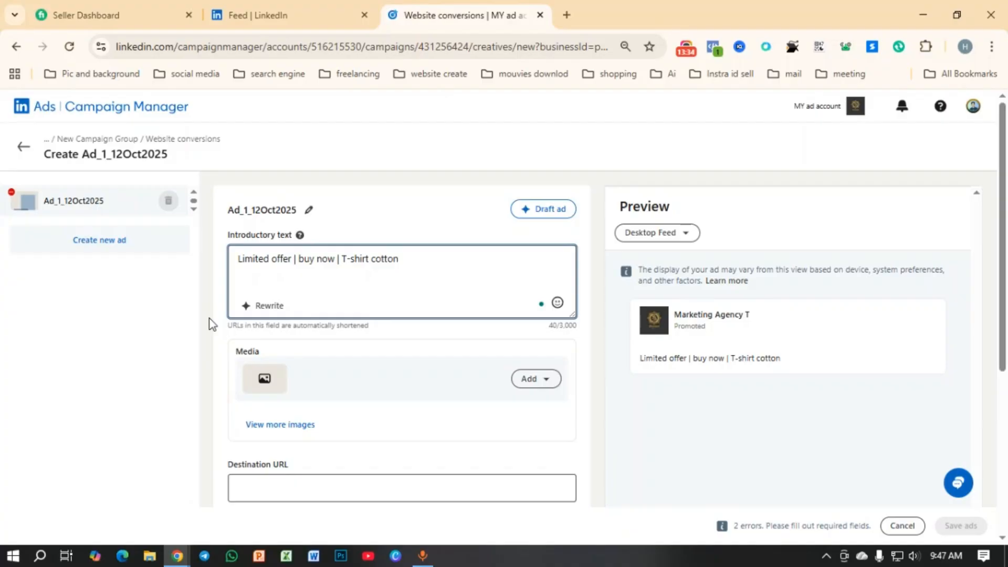
pyautogui.write('on')
# Look at the options for adding media to the ad, including uploading an image
pyautogui.scroll(-3, 294, 282)
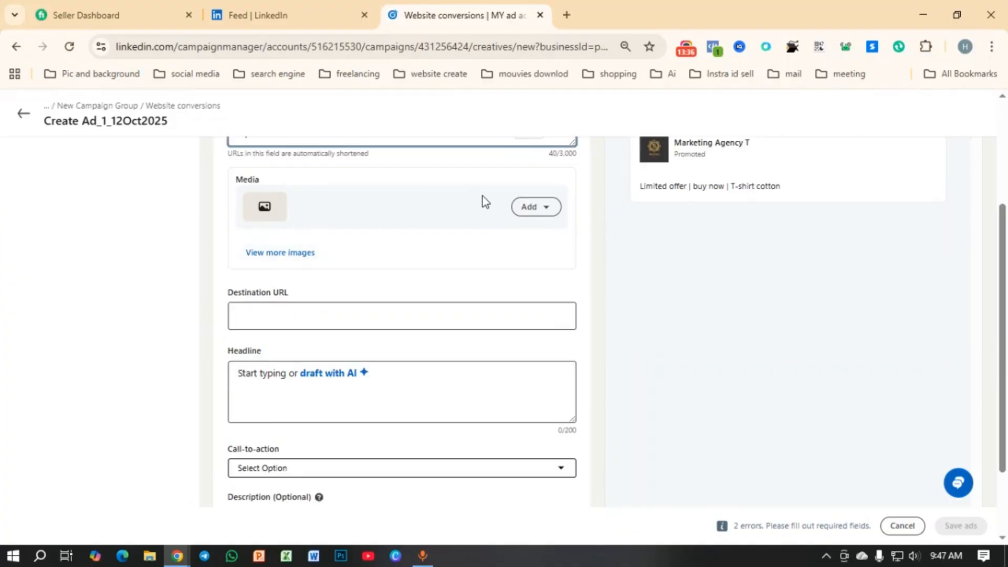
pyautogui.click(519, 209)
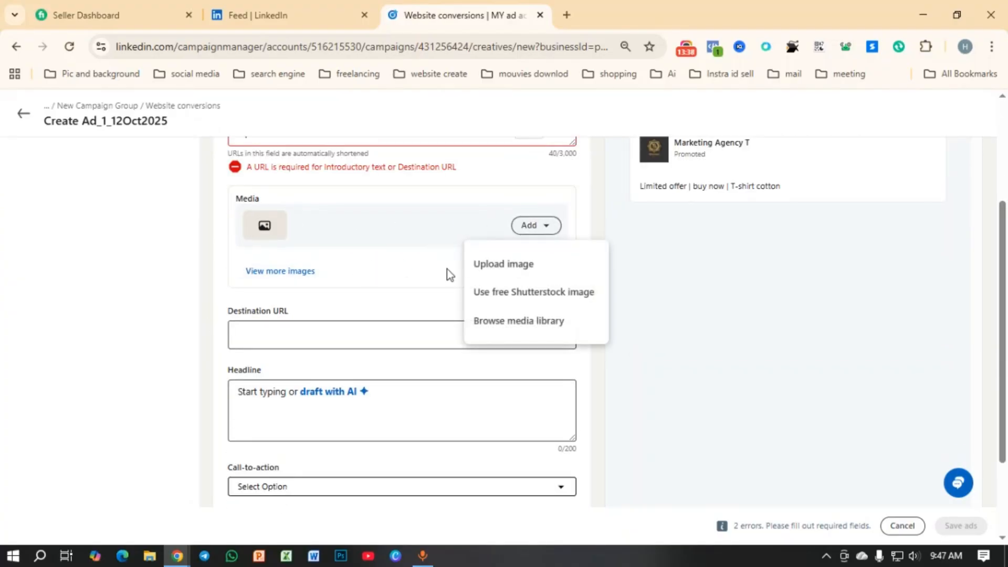
pyautogui.click(503, 264)
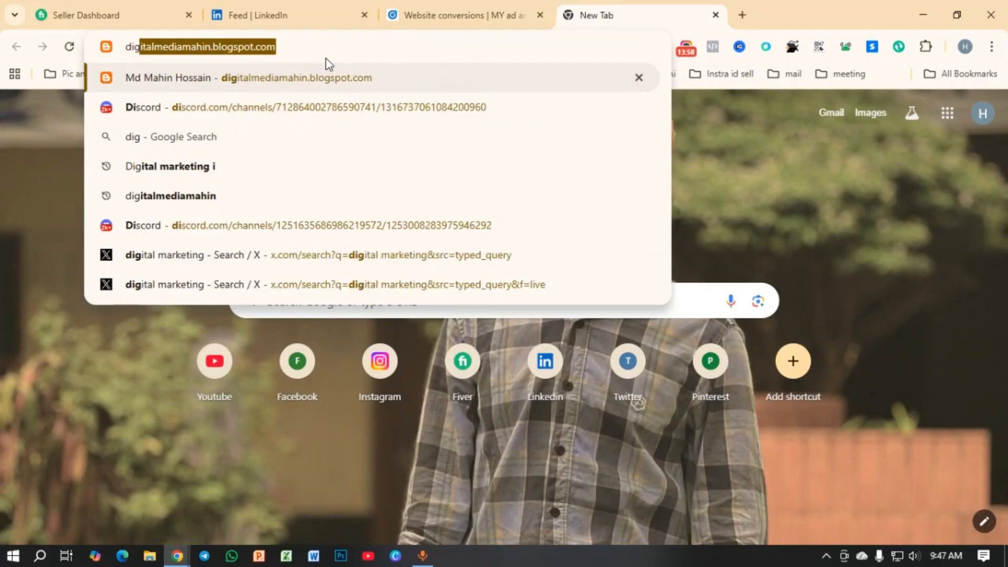
# Open the digital marketing Blogspot site in a separate browser tab, copy its address and paste it as the ad's destination URL
pyautogui.write('ital')
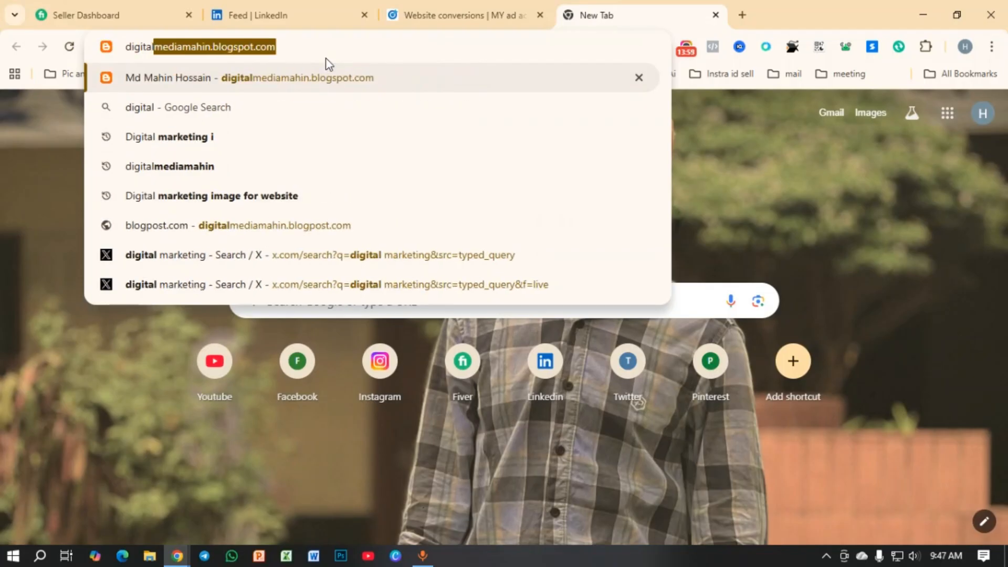
pyautogui.press('Return')
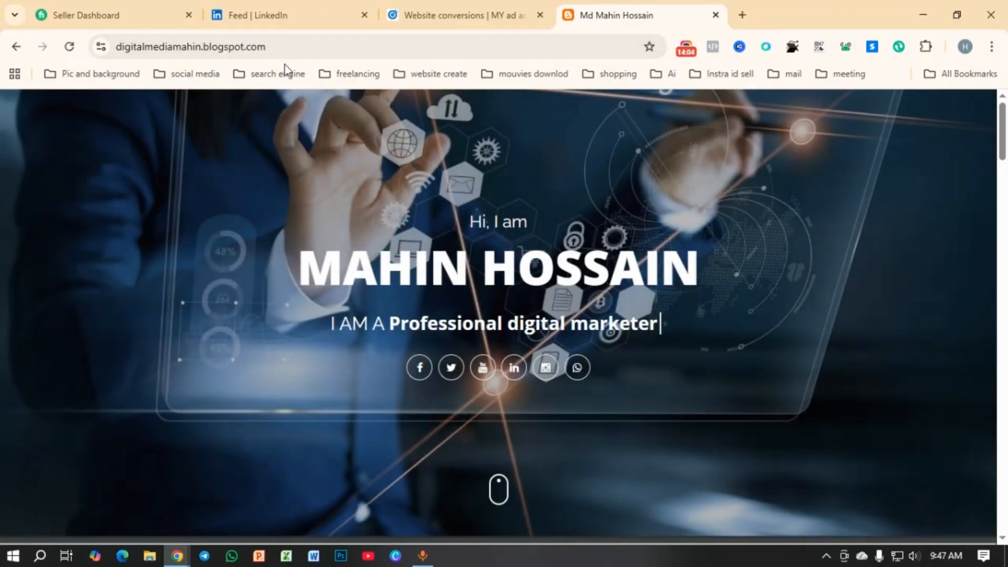
pyautogui.click(278, 46)
pyautogui.hotkey('ctrl', 'c')
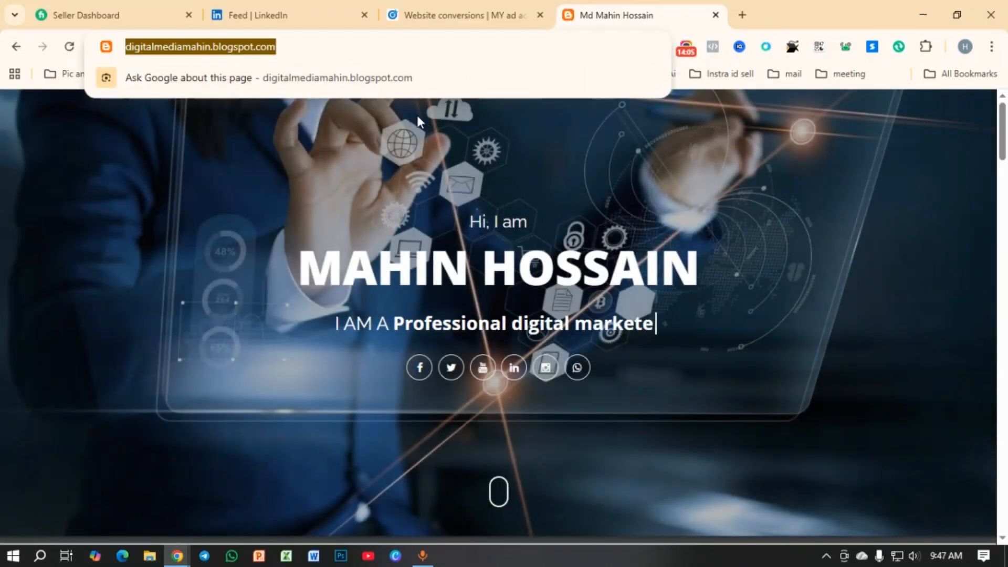
pyautogui.click(305, 9)
pyautogui.click(399, 13)
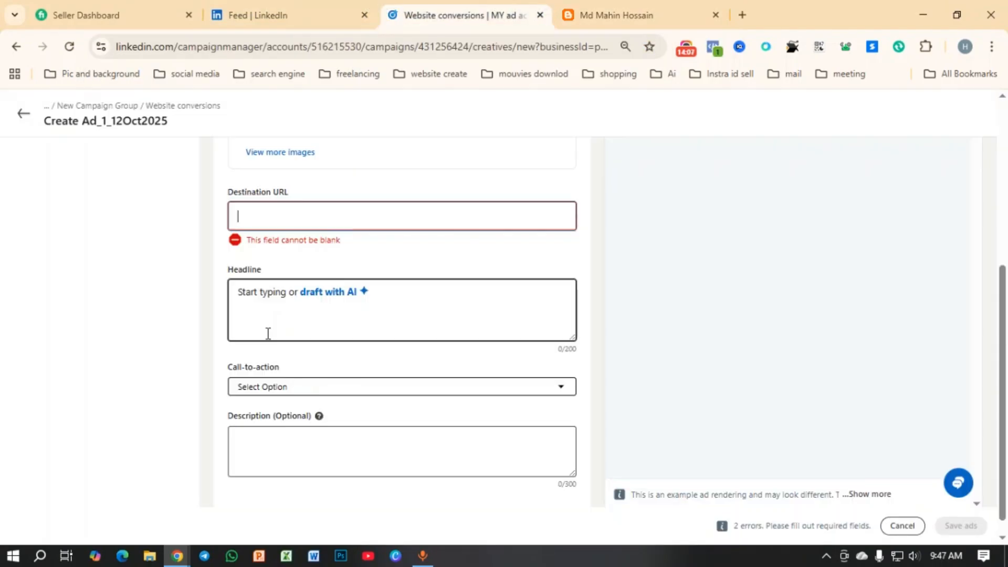
pyautogui.hotkey('ctrl', 'v')
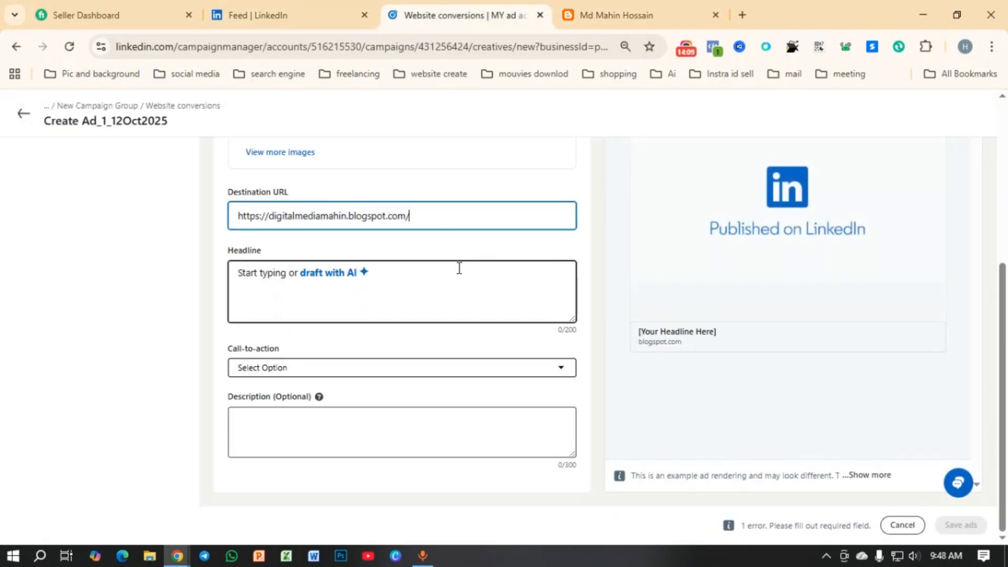
# Enter "Offer now" as the ad's headline and set the call-to-action to Shop Now
pyautogui.click(375, 286)
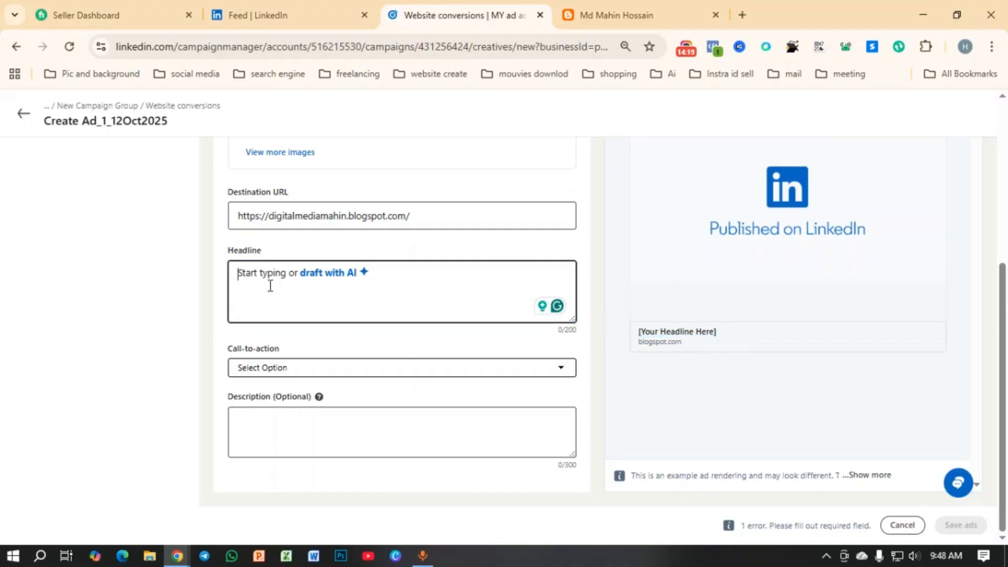
pyautogui.write('Offer now')
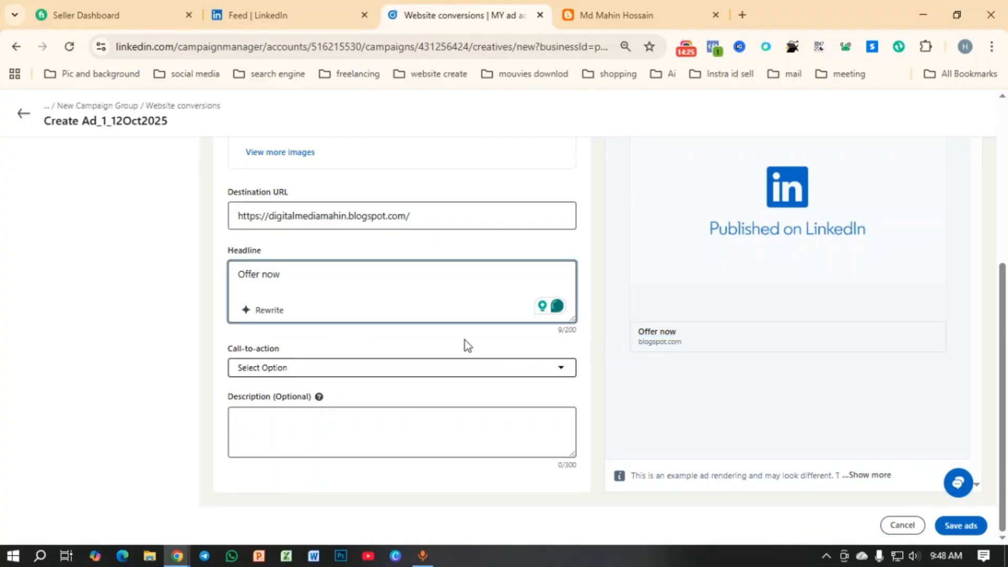
pyautogui.click(313, 367)
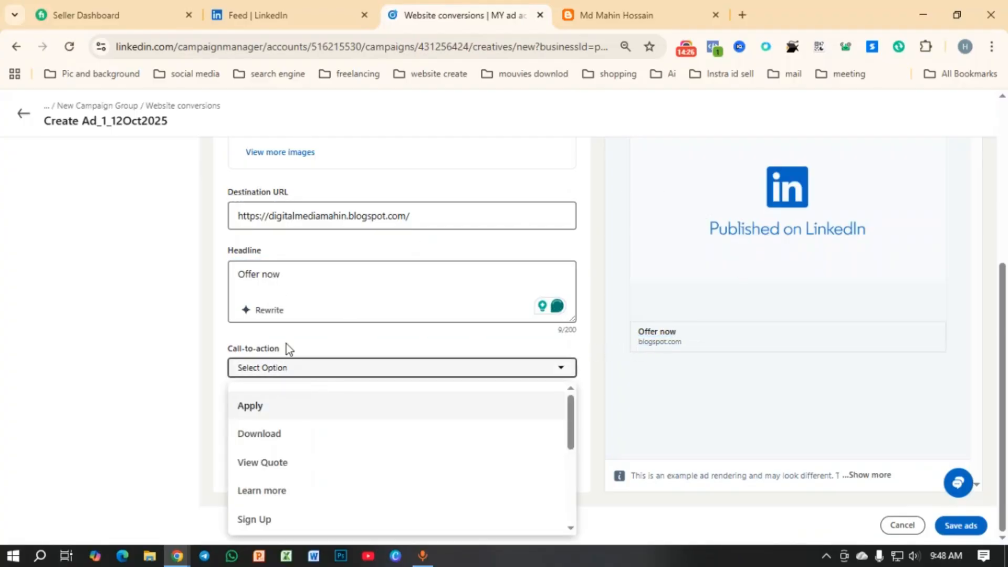
pyautogui.click(333, 446)
pyautogui.click(333, 446)
pyautogui.click(354, 374)
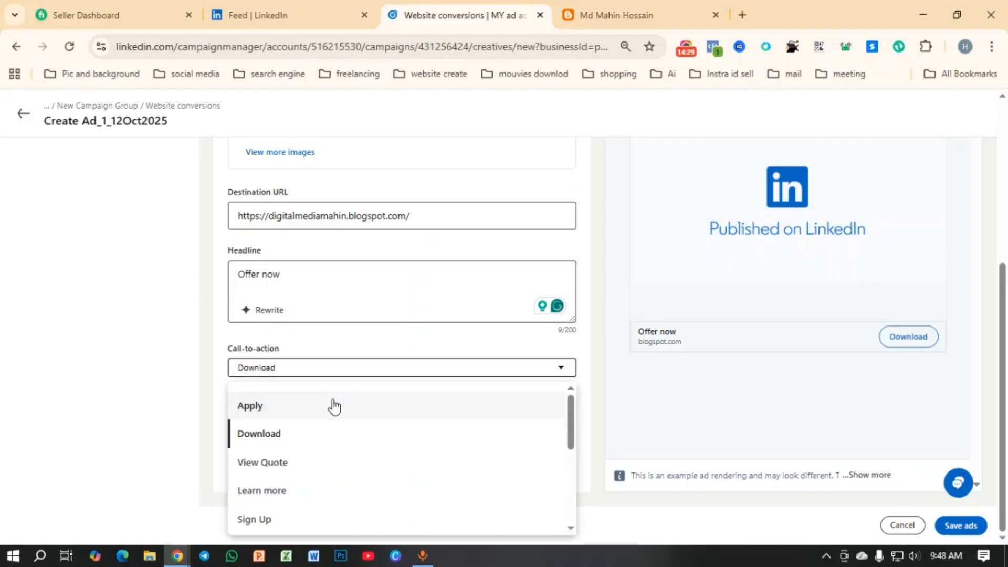
pyautogui.click(334, 406)
pyautogui.click(354, 374)
pyautogui.scroll(-4, 338, 465)
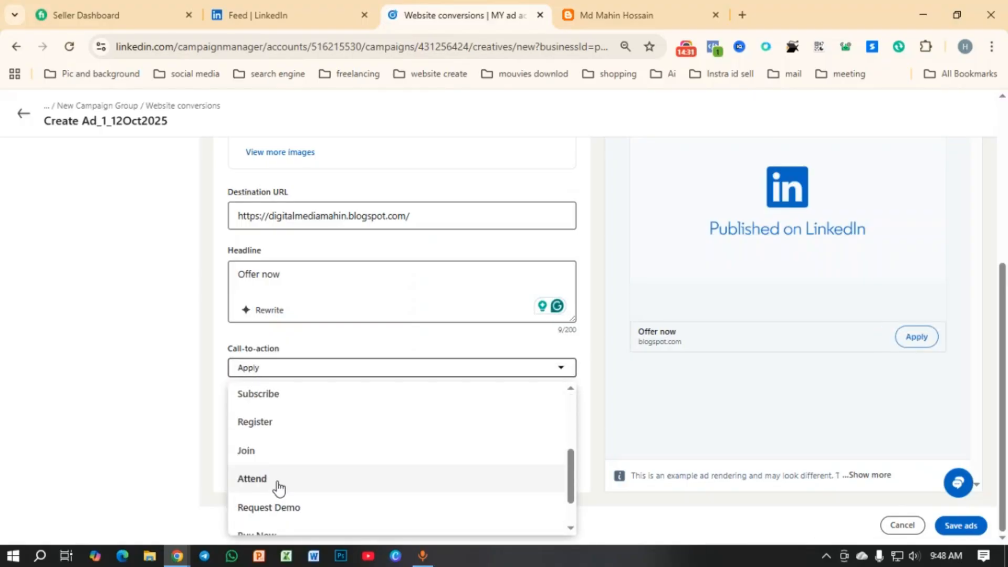
pyautogui.click(290, 517)
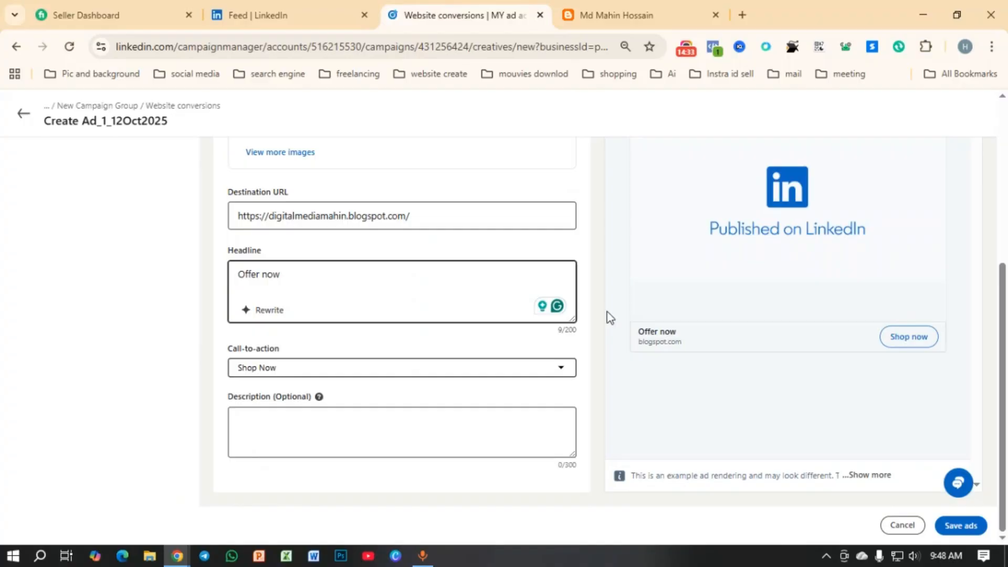
# Fill in the ad's optional description with the placeholder text "adflafa af aaf"
pyautogui.click(267, 441)
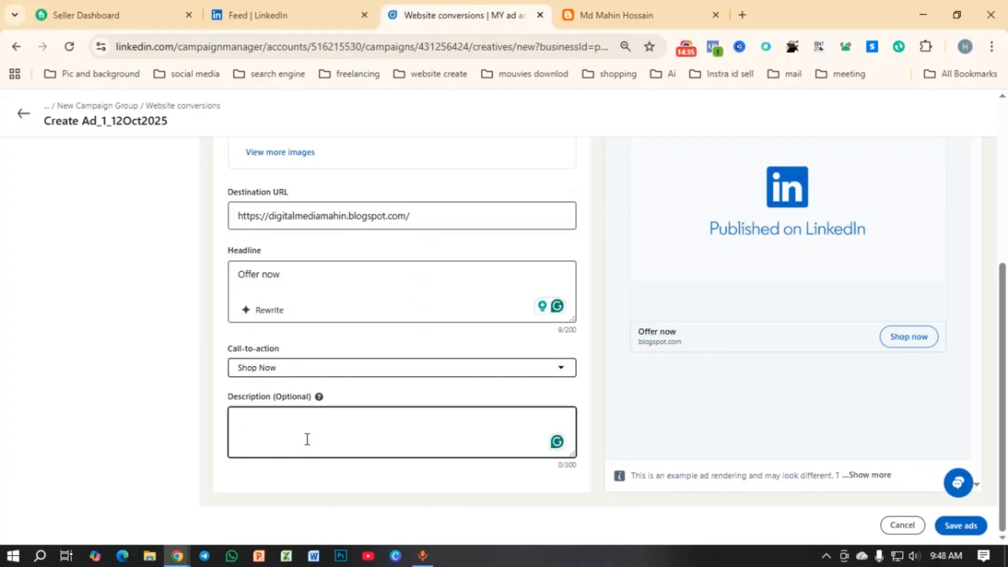
pyautogui.write('adf')
pyautogui.write('lafa af aaf')
# Save the ad without drafting four more, and continue to the campaign's review and launch page
pyautogui.scroll(6, 581, 291)
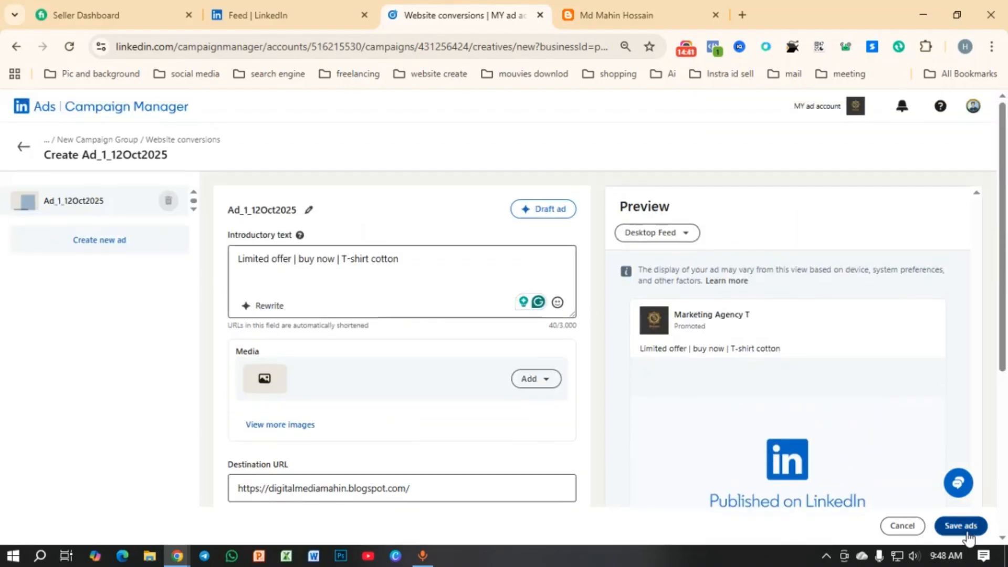
pyautogui.click(961, 526)
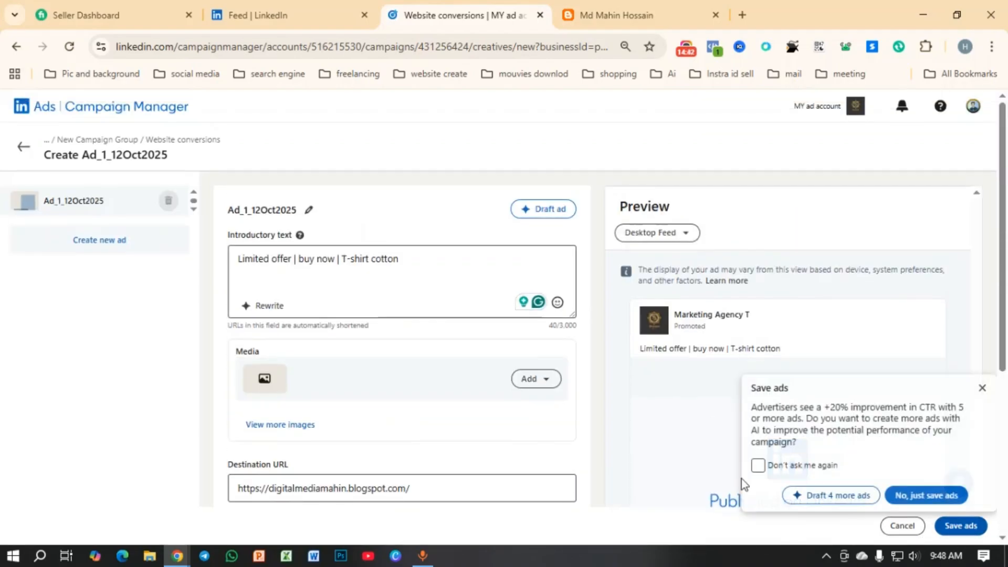
pyautogui.click(947, 496)
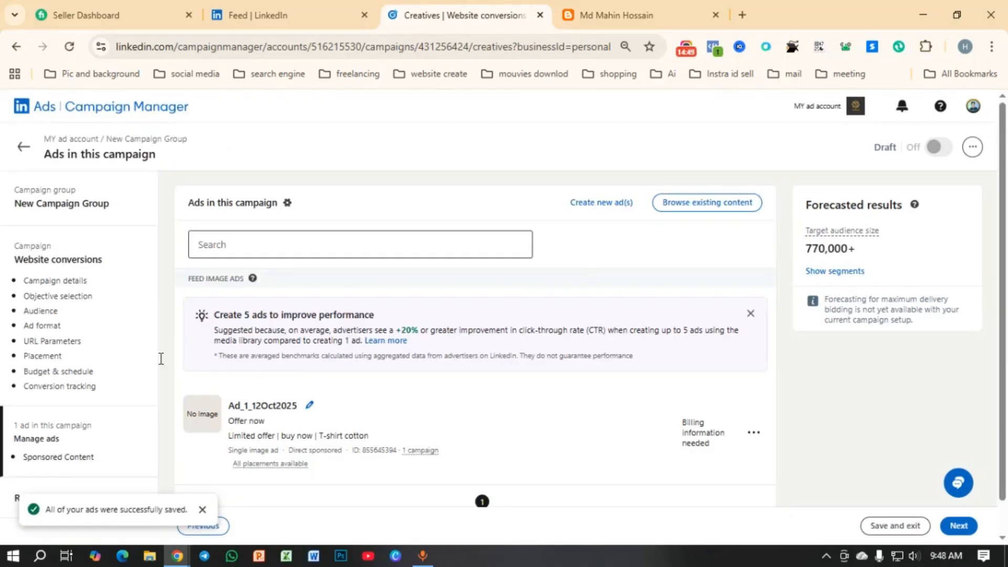
pyautogui.scroll(-1, 165, 381)
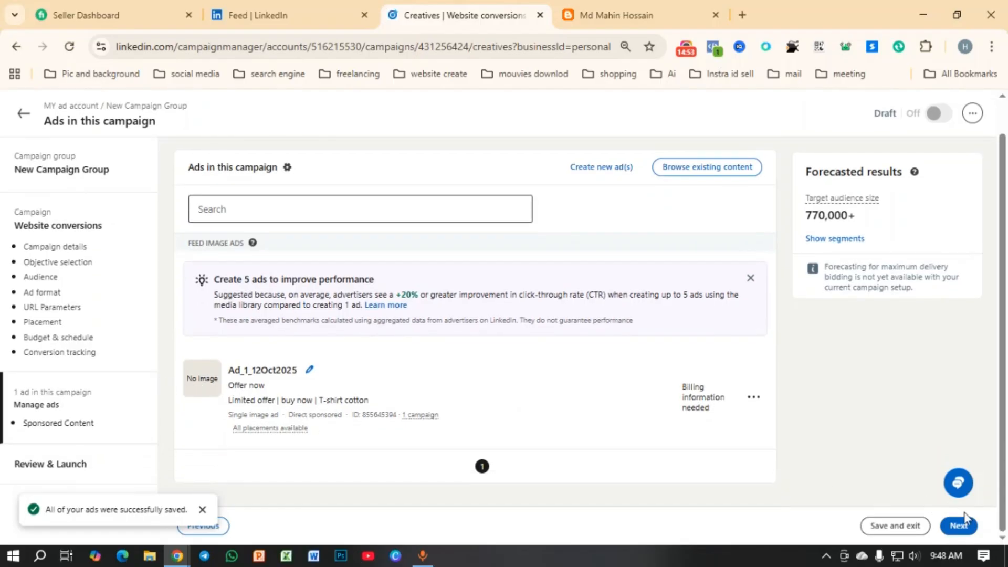
pyautogui.click(968, 526)
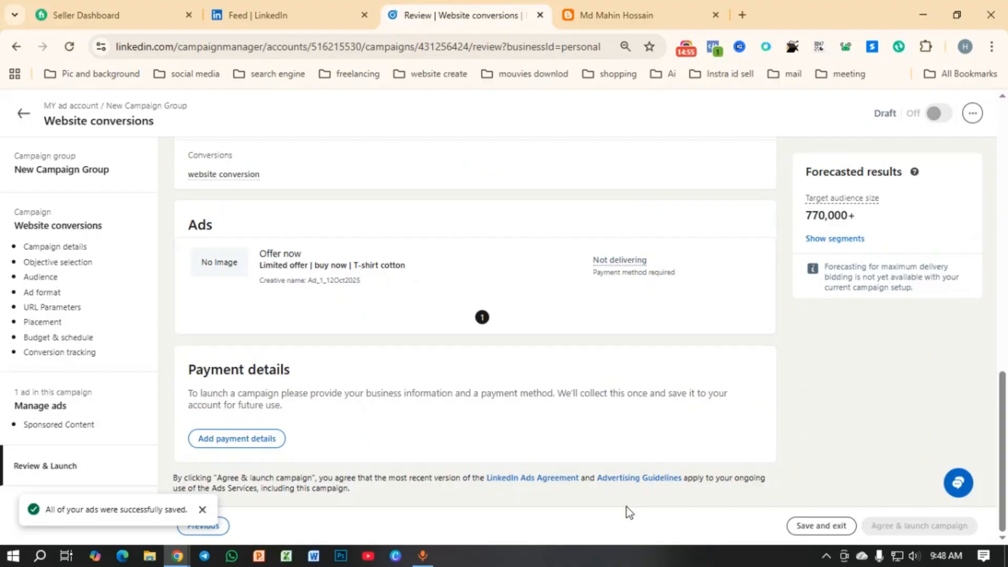
# Review the campaign group, targeting, ad format, budget, schedule, conversions, ad and payment sections before launch, dismissing the notification
pyautogui.scroll(10, 509, 372)
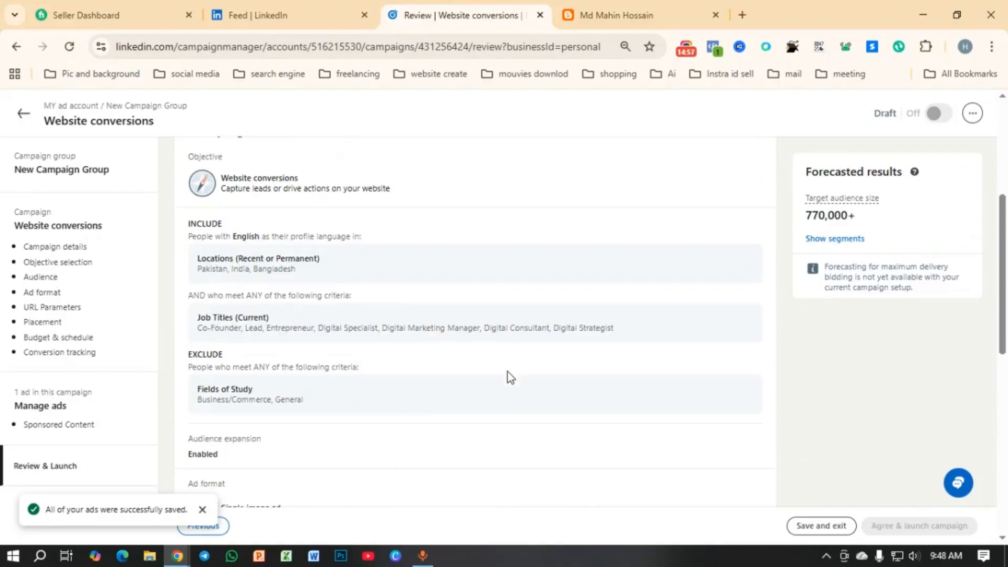
pyautogui.scroll(-3, 508, 372)
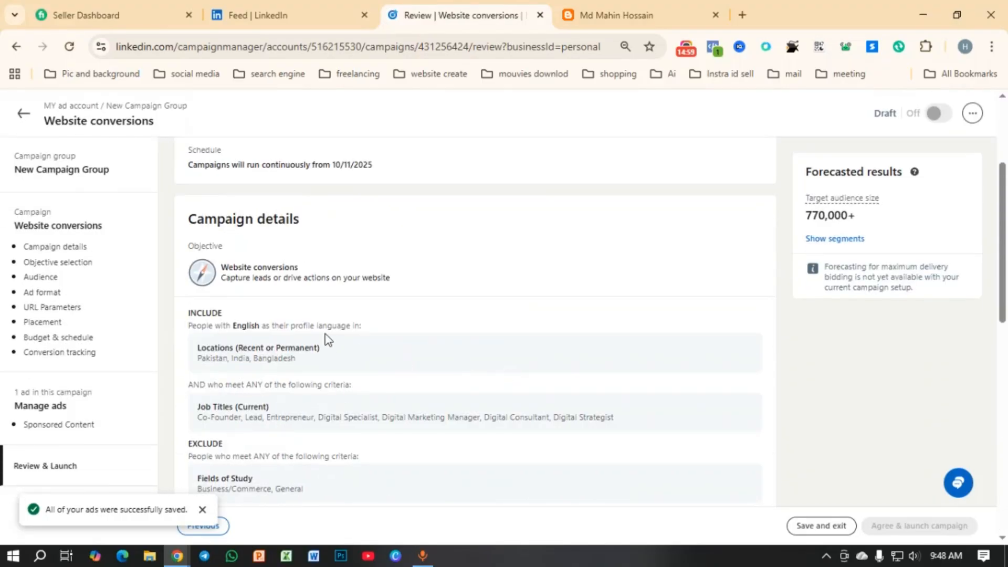
pyautogui.scroll(-7, 313, 337)
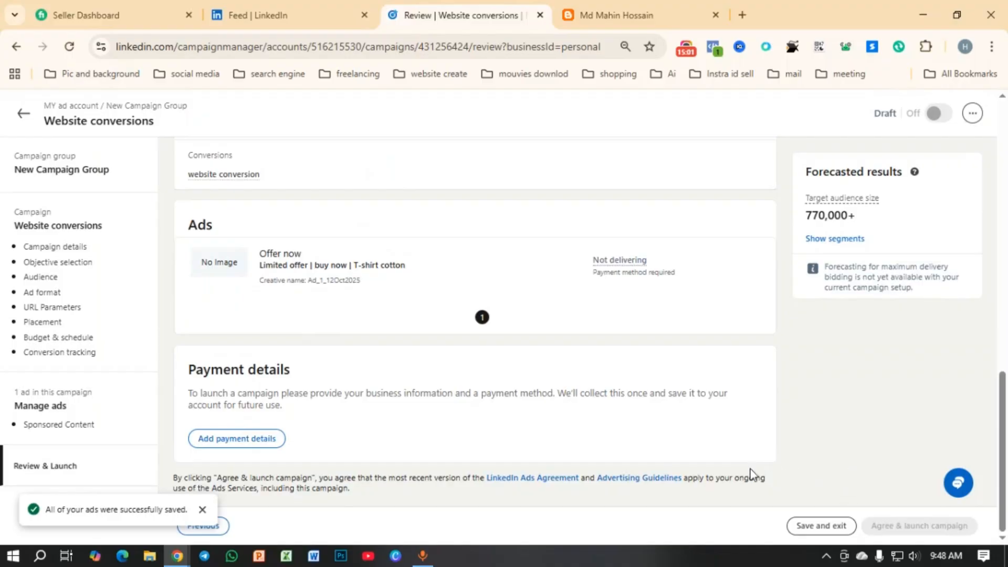
pyautogui.click(202, 509)
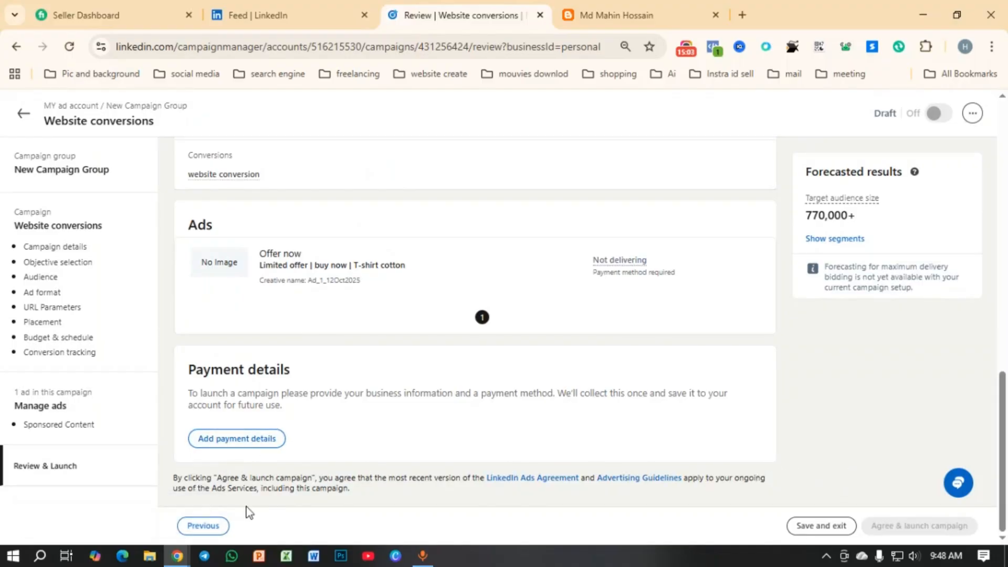
pyautogui.scroll(10, 371, 350)
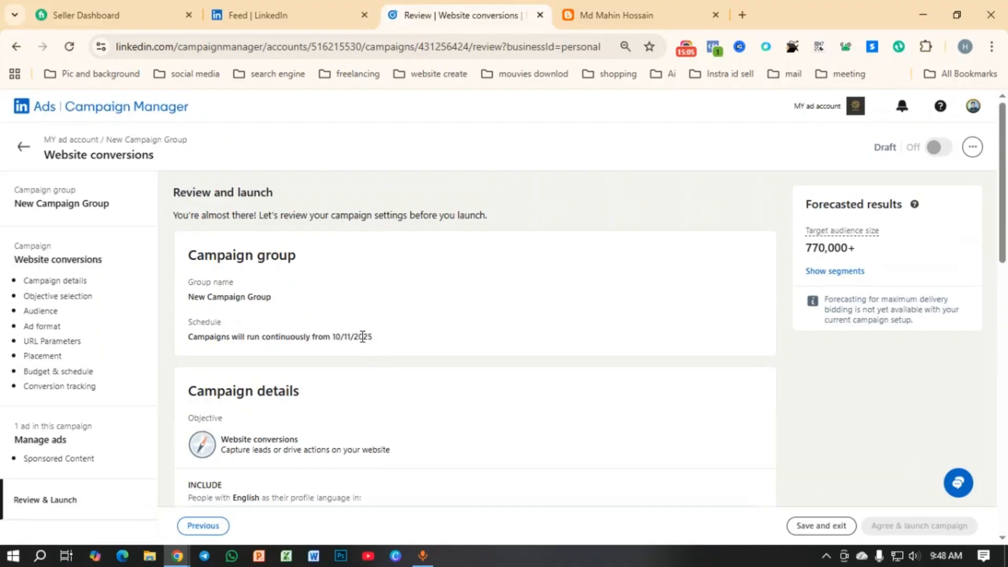
pyautogui.scroll(-3, 295, 257)
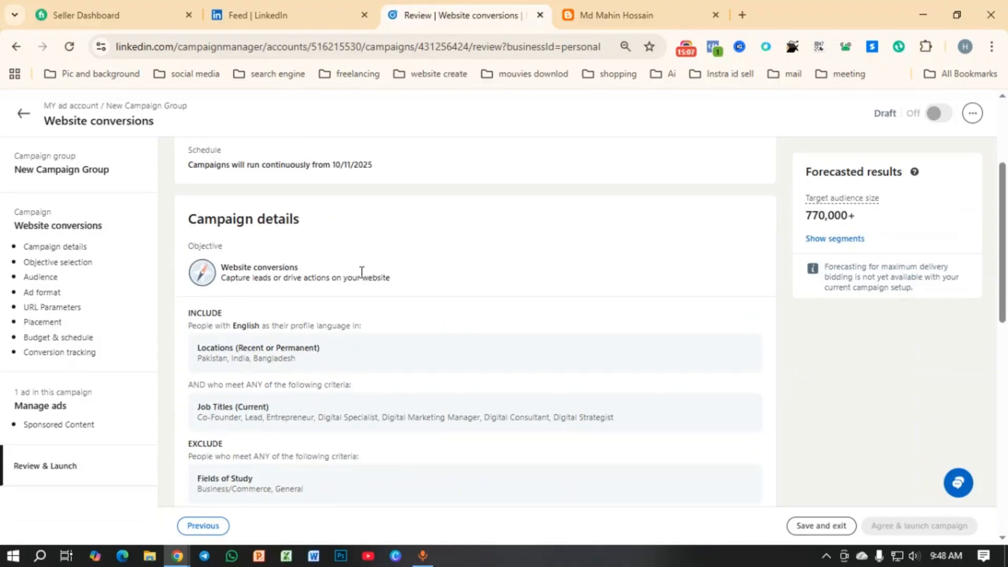
pyautogui.scroll(-3, 376, 285)
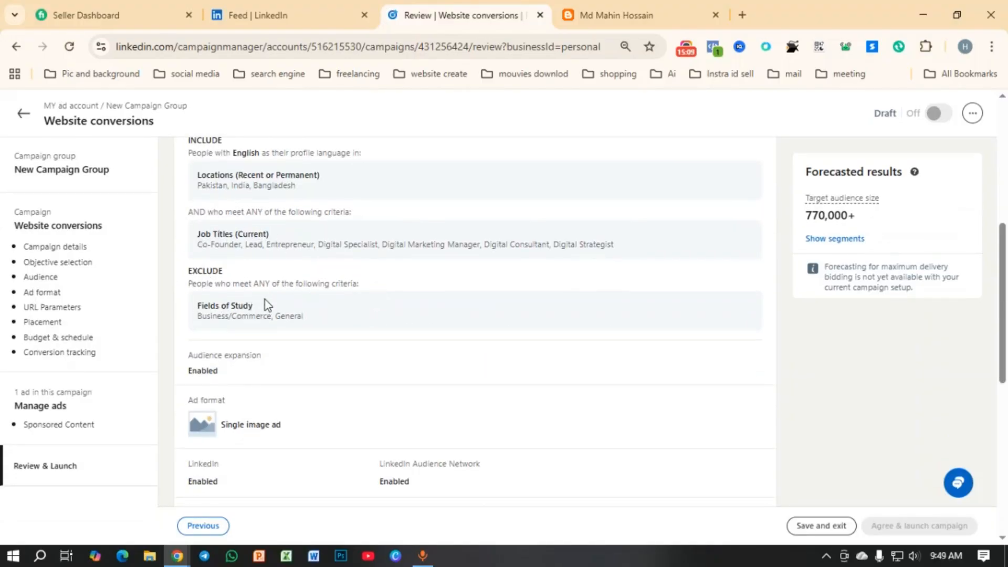
pyautogui.scroll(-3, 266, 301)
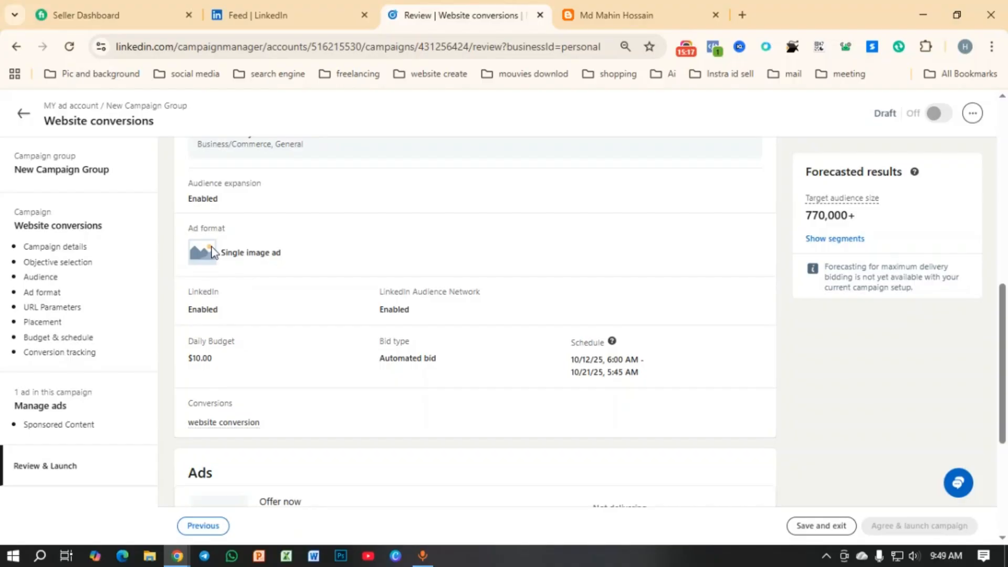
pyautogui.scroll(-4, 557, 391)
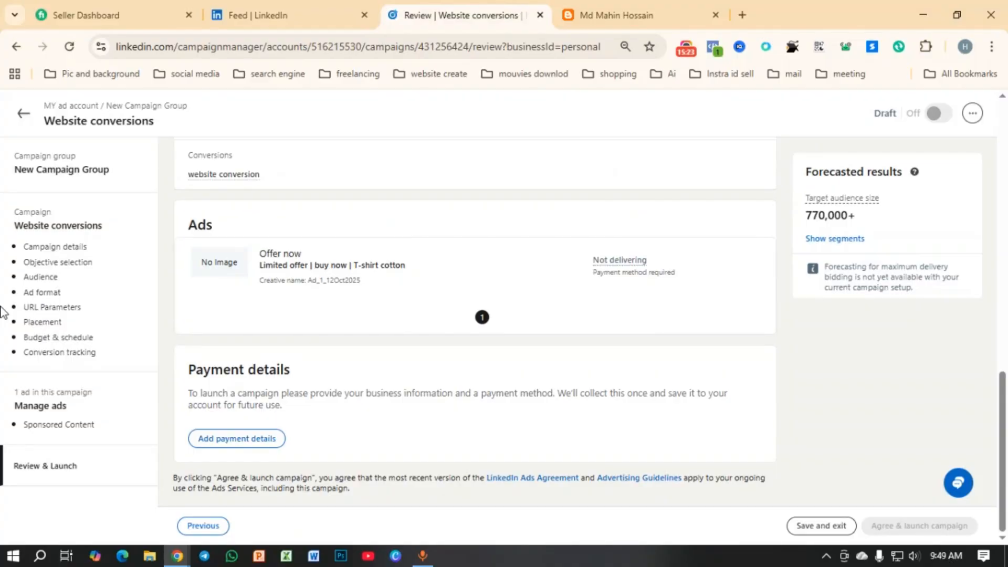
# Revisit the campaign details and the ad format section, and return to the review and launch page
pyautogui.click(59, 243)
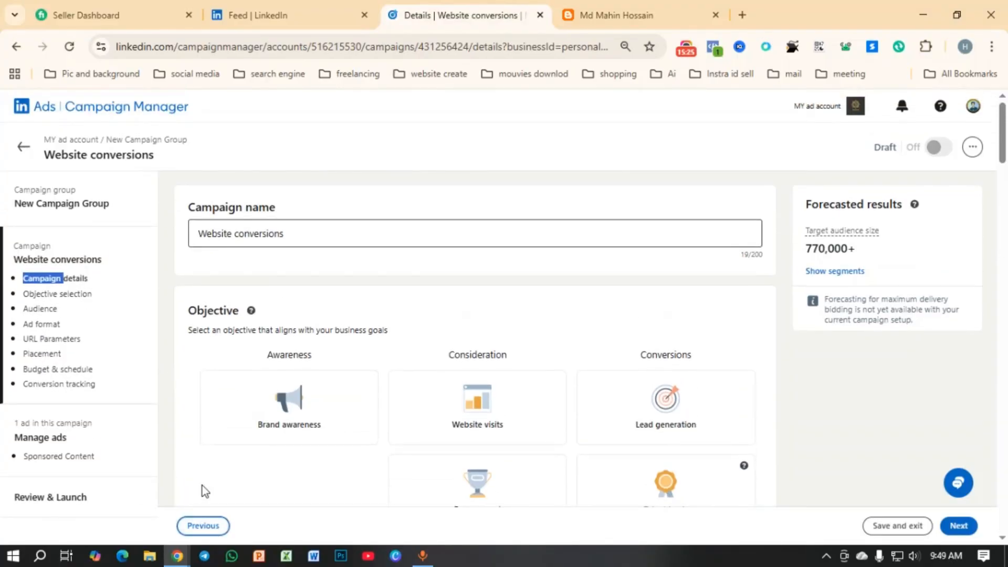
pyautogui.click(41, 323)
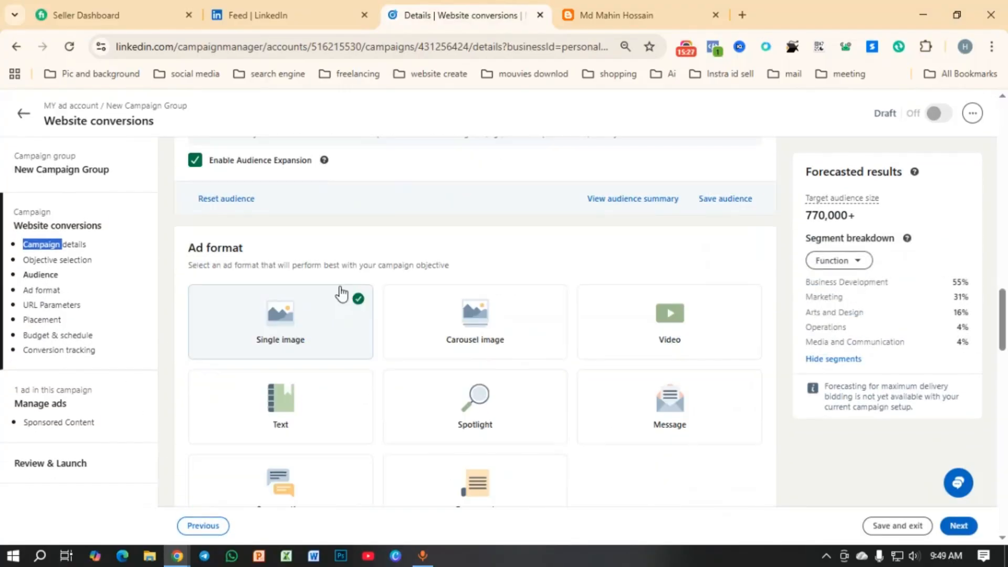
pyautogui.click(50, 463)
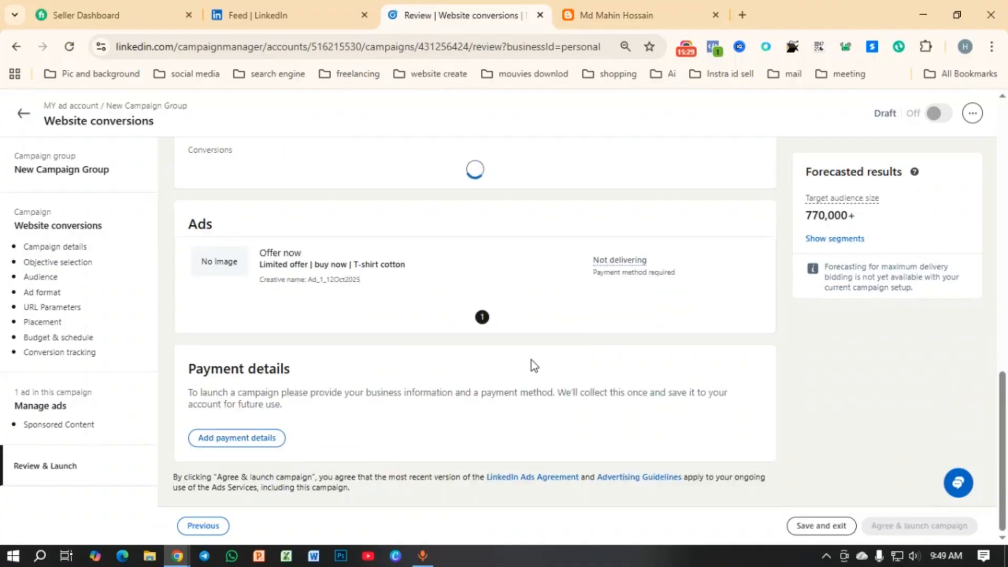
# Open the payment details, look through the required business information fields and cancel the form
pyautogui.click(236, 439)
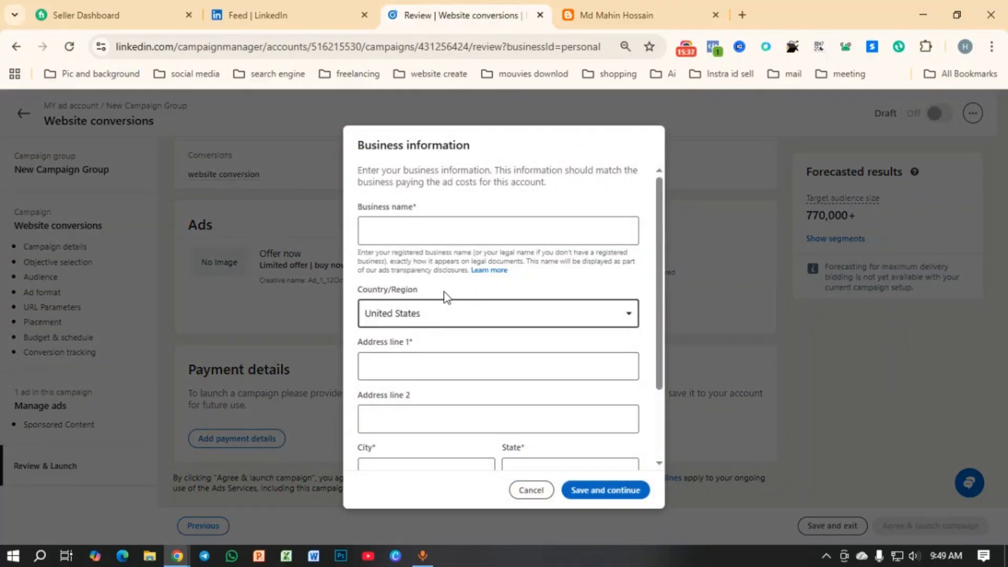
pyautogui.scroll(-2, 449, 292)
pyautogui.scroll(3, 613, 356)
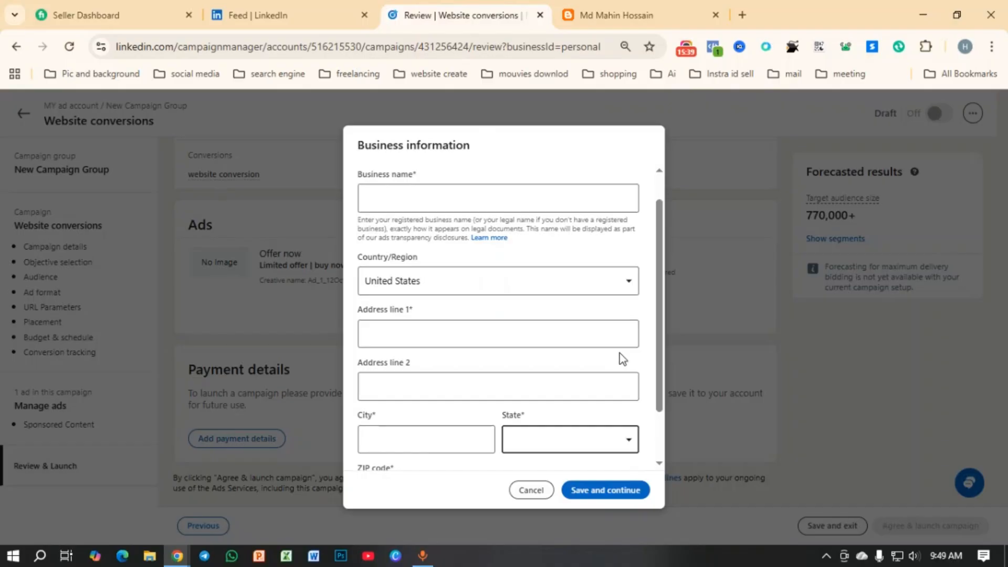
pyautogui.click(532, 490)
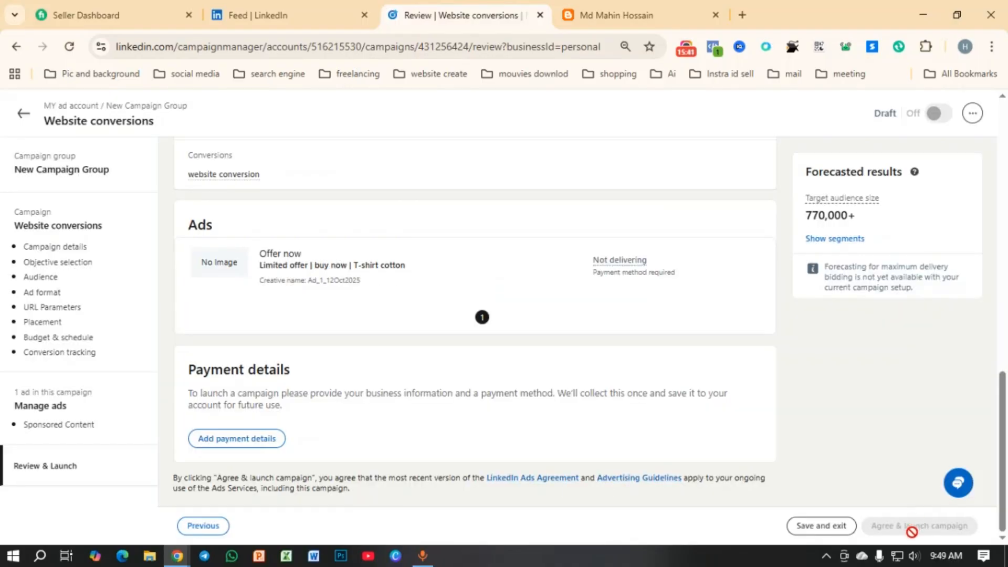